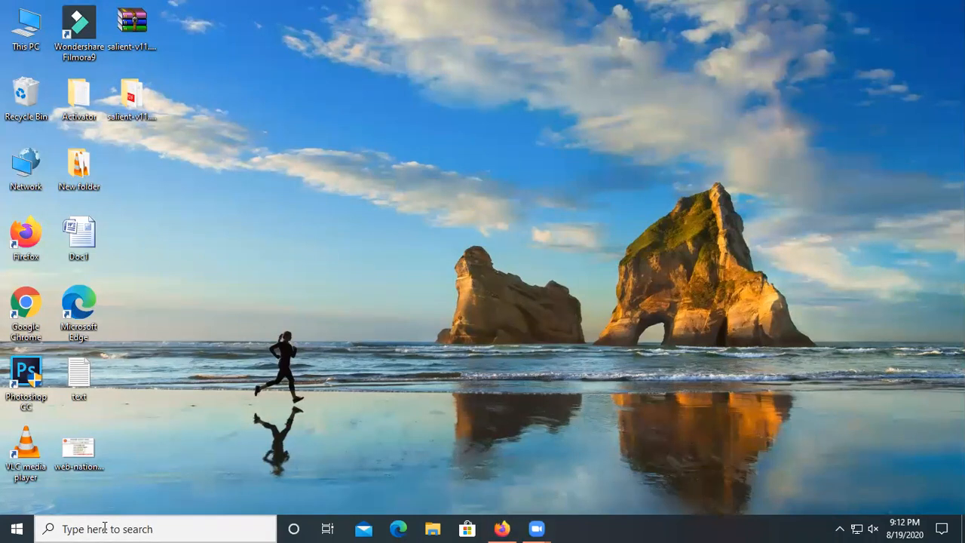
Search Windows for 'xampp' and launch the XAMPP Control Panel best match.
left_click(105, 527)
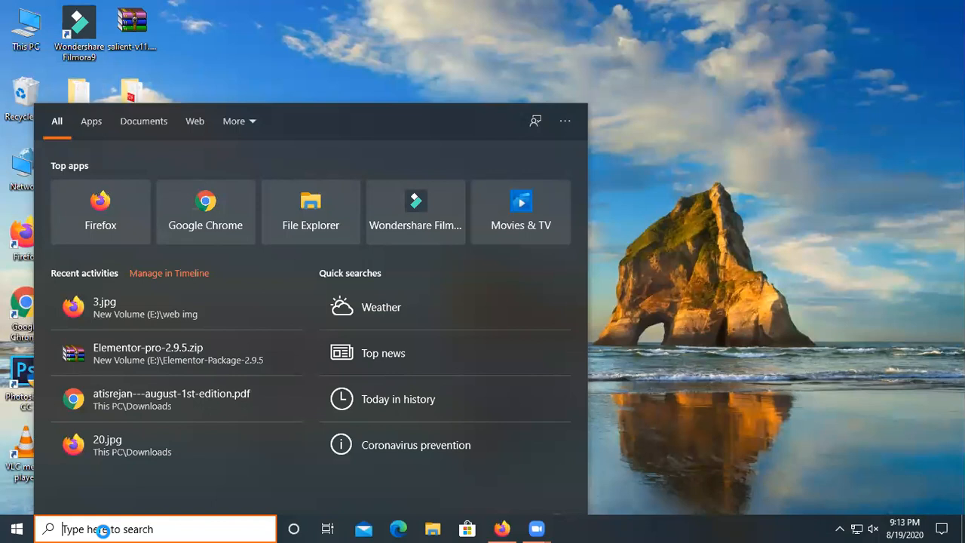
type("xampp")
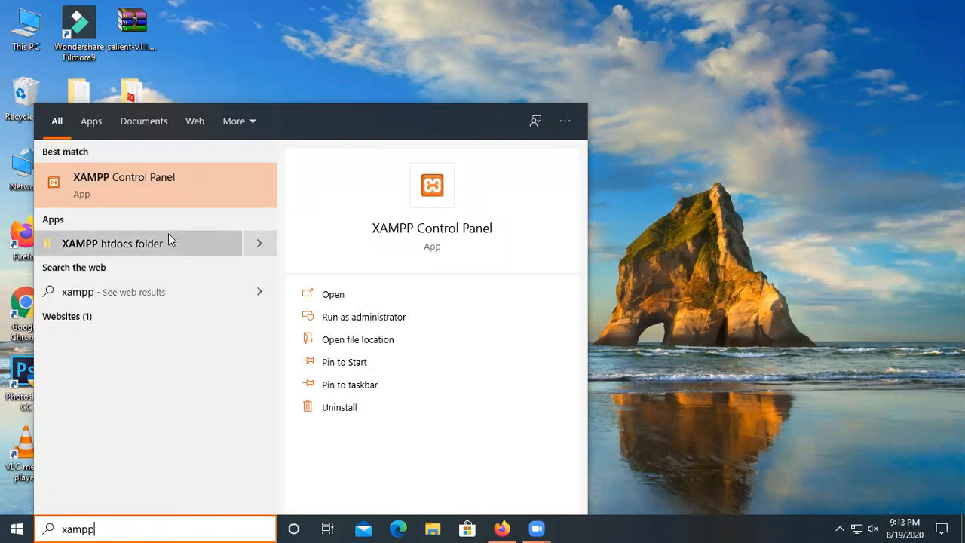
left_click(148, 178)
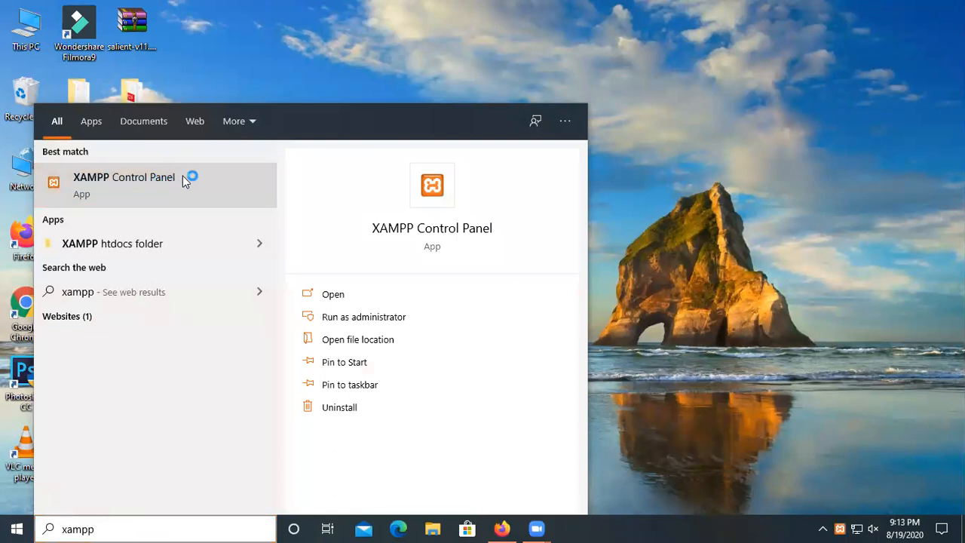
Start Apache (ports 80, 443) and MySQL (port 3306) in XAMPP, then close the panel.
left_click(315, 16)
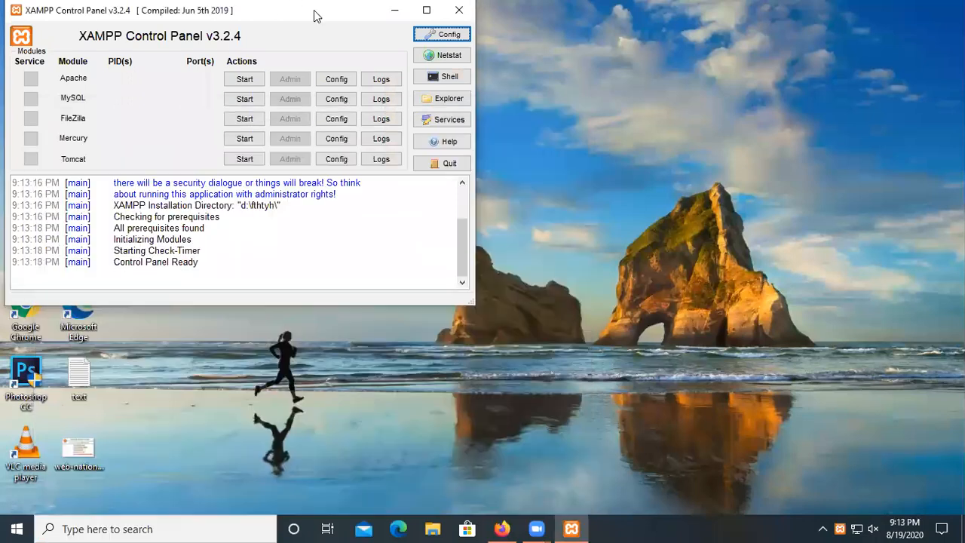
left_click_drag(321, 23, 414, 77)
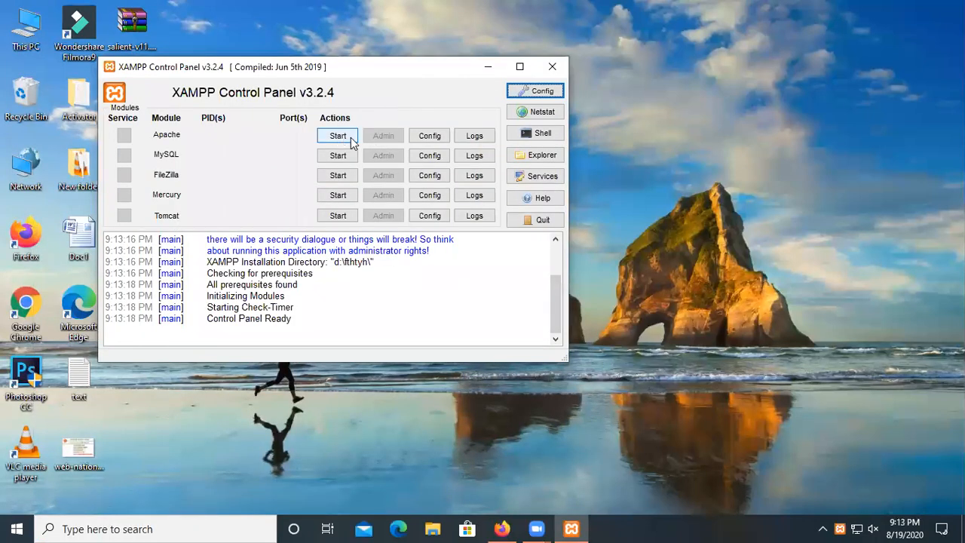
left_click(339, 136)
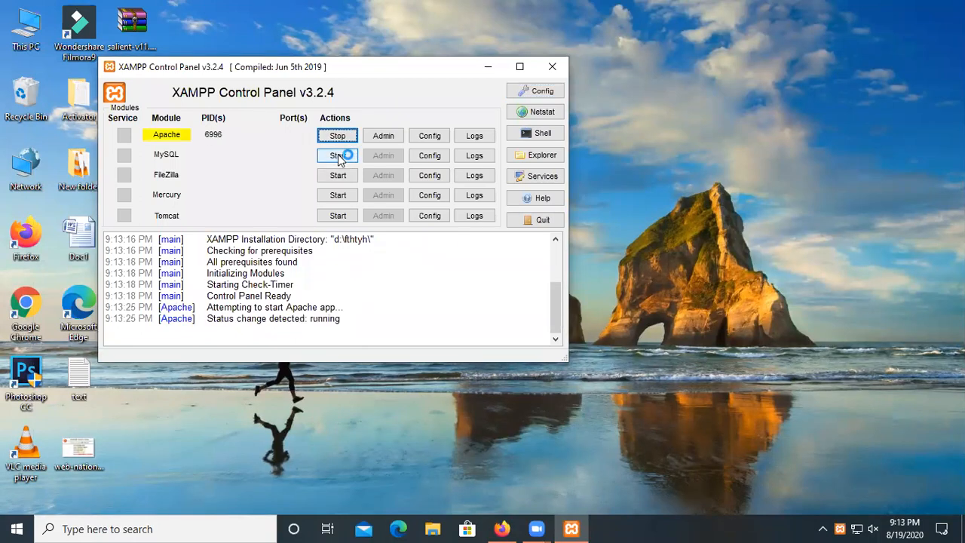
left_click(340, 156)
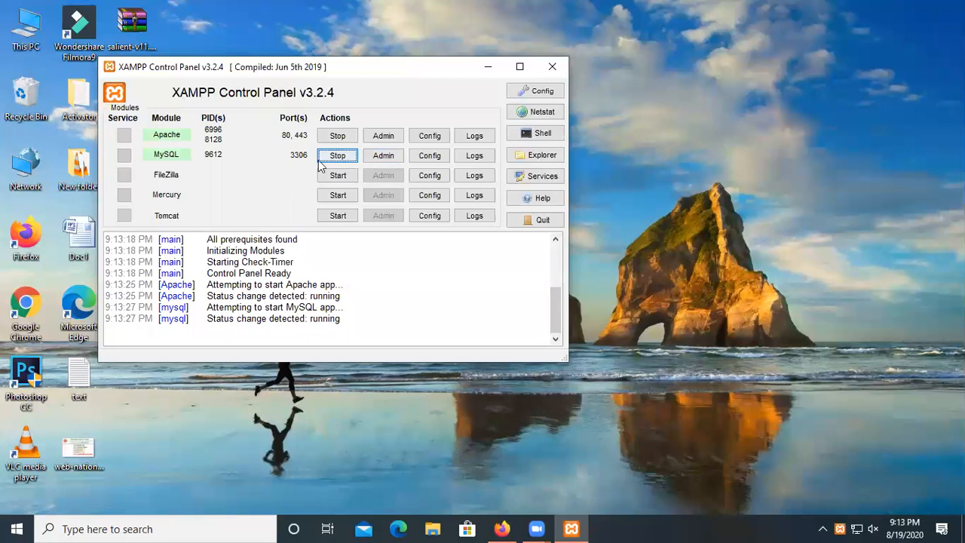
left_click(551, 69)
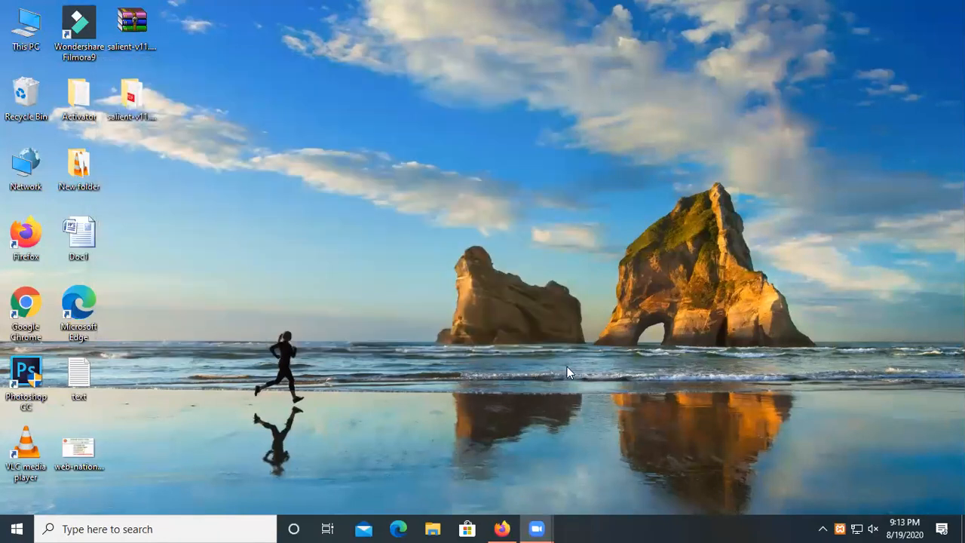
In Firefox, search for 'wordpress download' and open the WordPress.org download page.
left_click(502, 529)
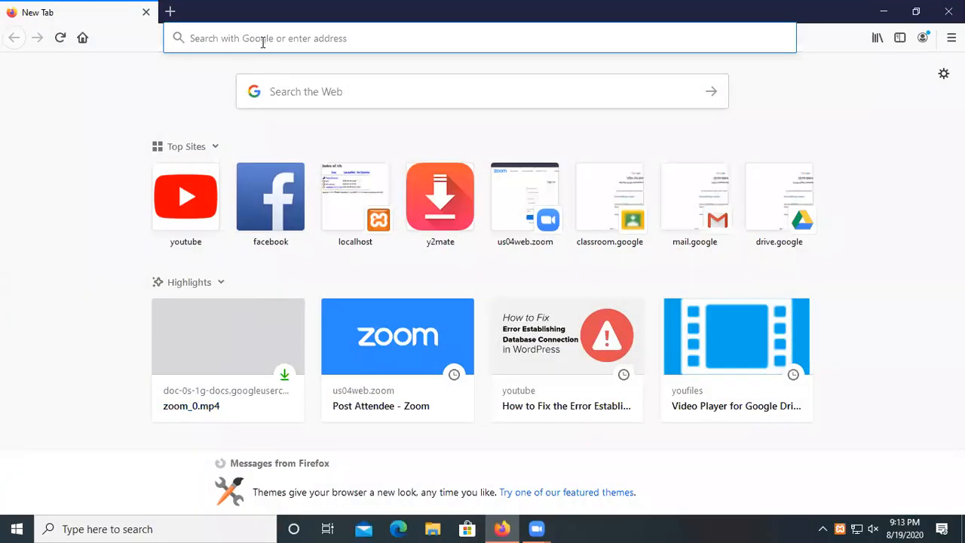
type("word")
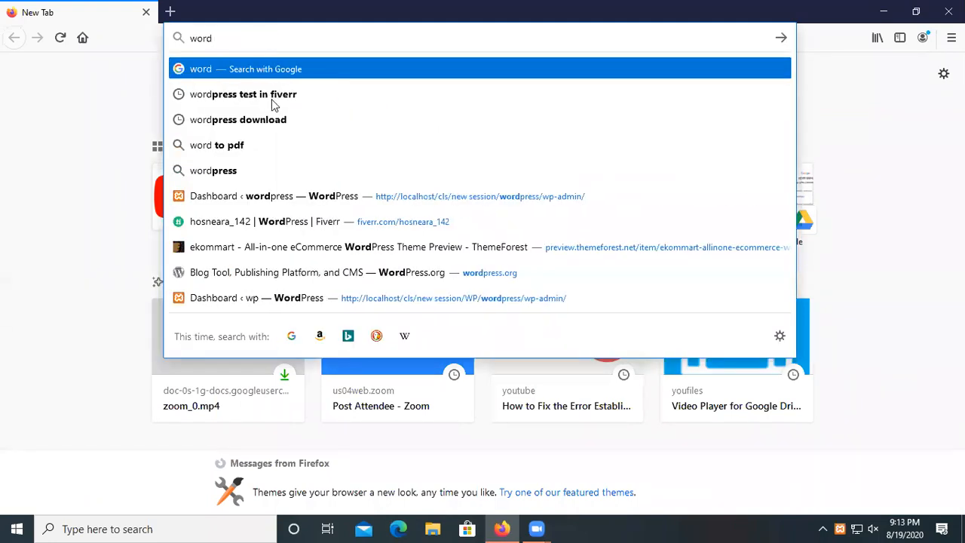
left_click(249, 122)
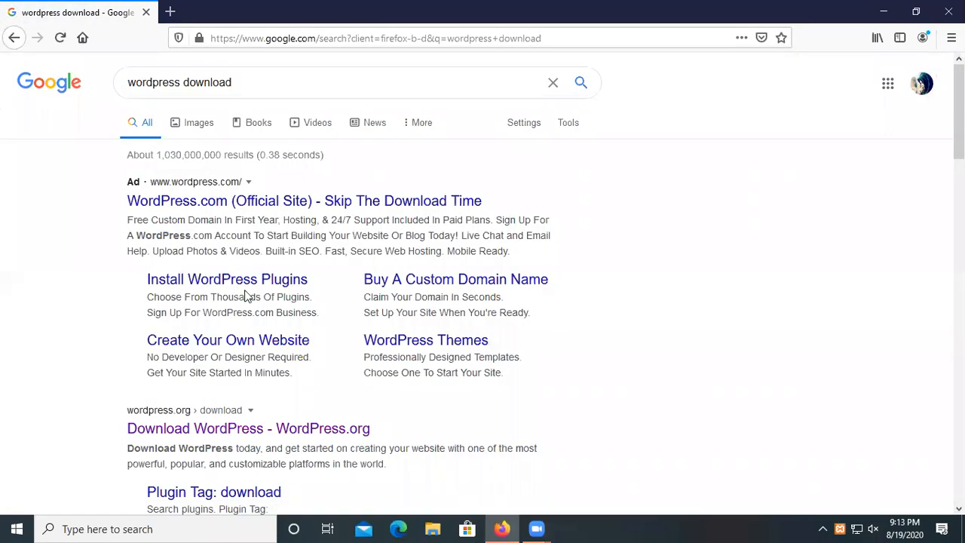
left_click(316, 429)
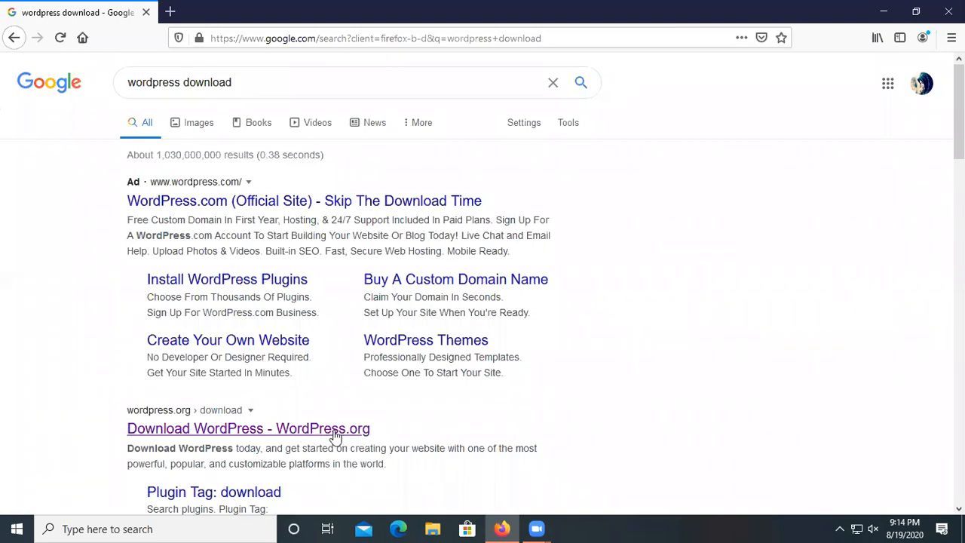
left_click(351, 436)
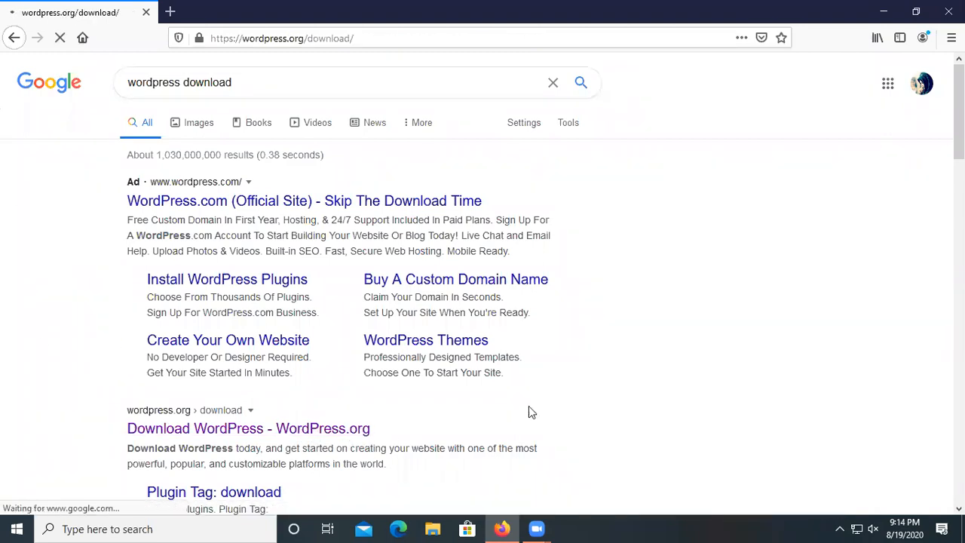
Download WordPress 5.5 and save wordpress-5.5.zip to disk.
scroll(513, 327, "down", 2)
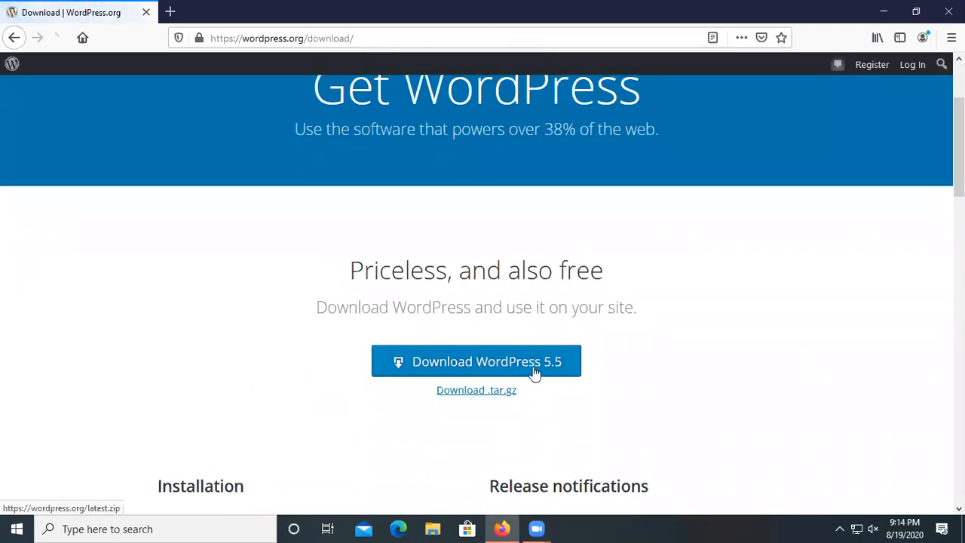
left_click(522, 360)
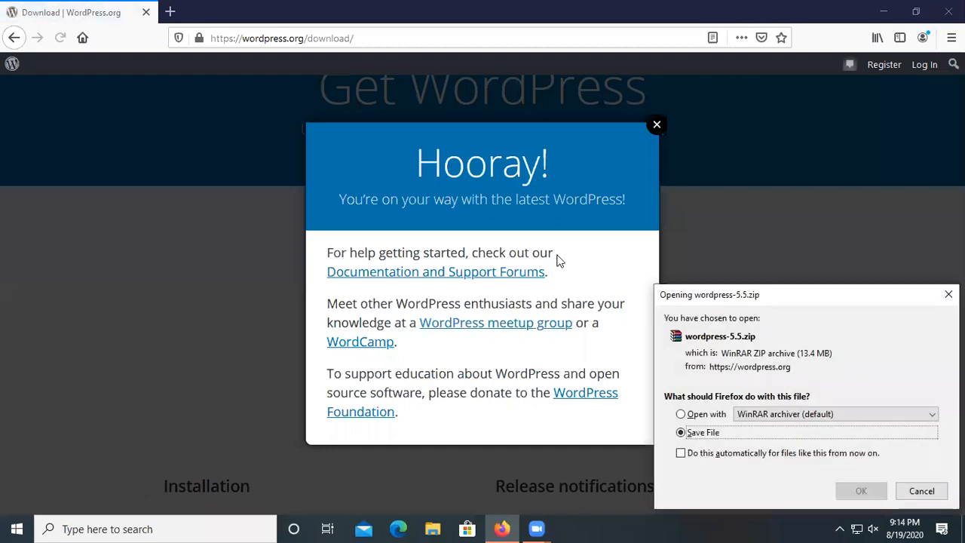
left_click(658, 127)
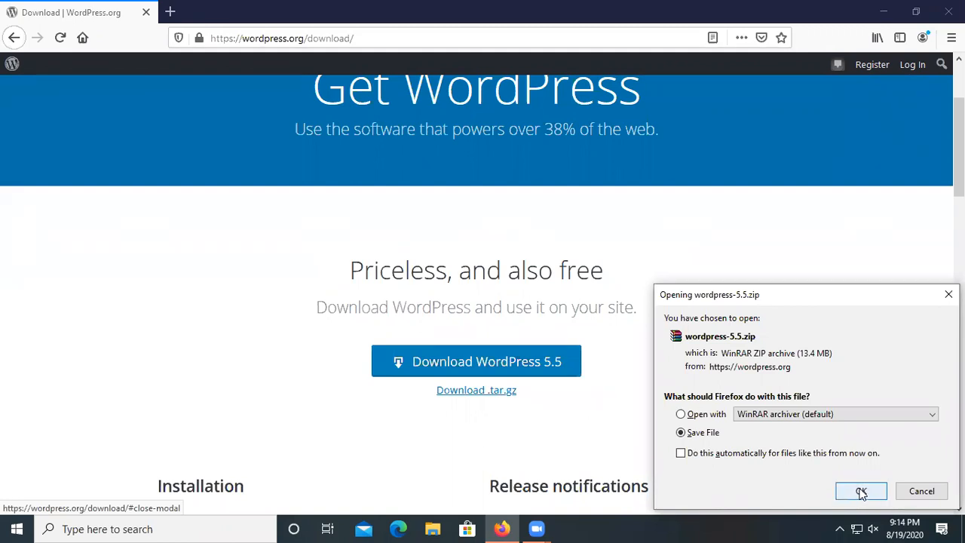
left_click(861, 494)
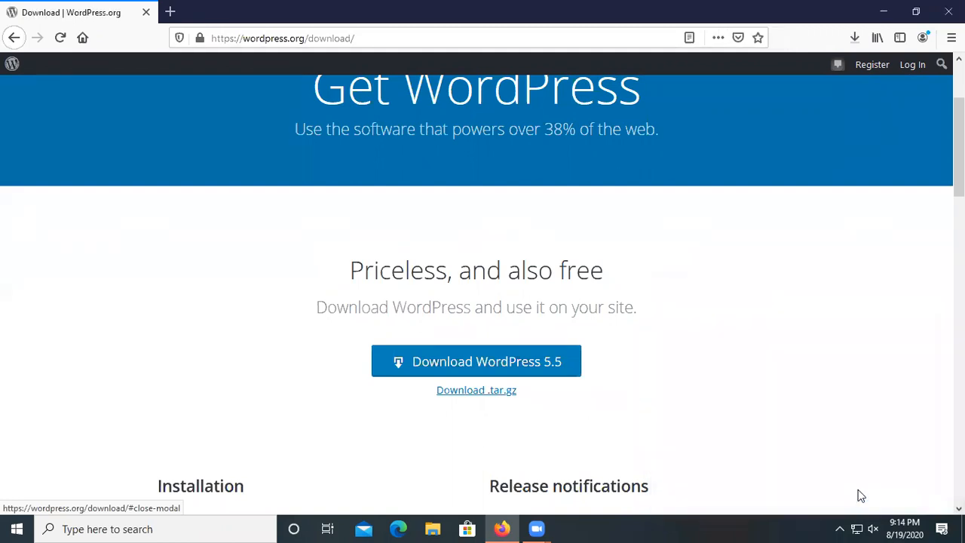
Open the Downloads folder from Firefox and cut the wordpress-5.5 archive with Ctrl+X.
left_click(854, 37)
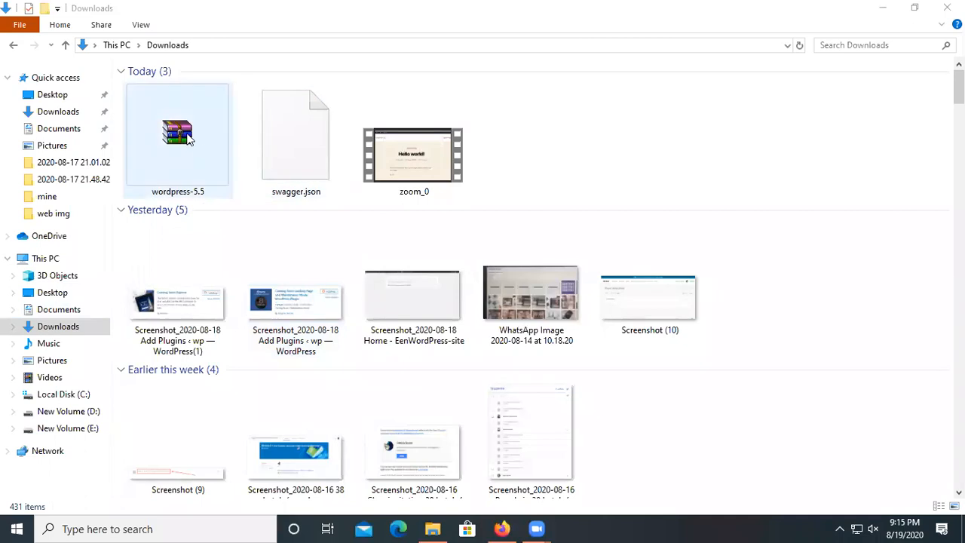
left_click(189, 139)
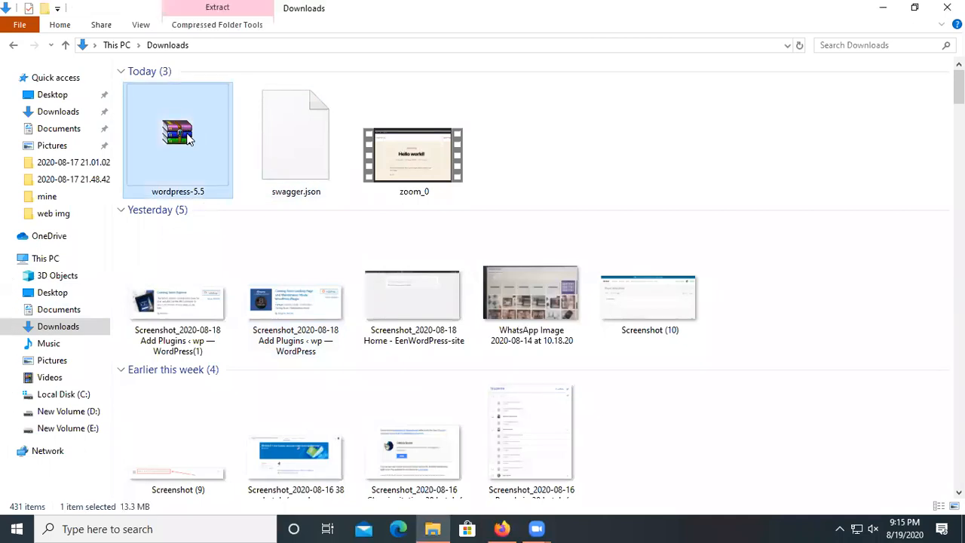
key("ctrl+x")
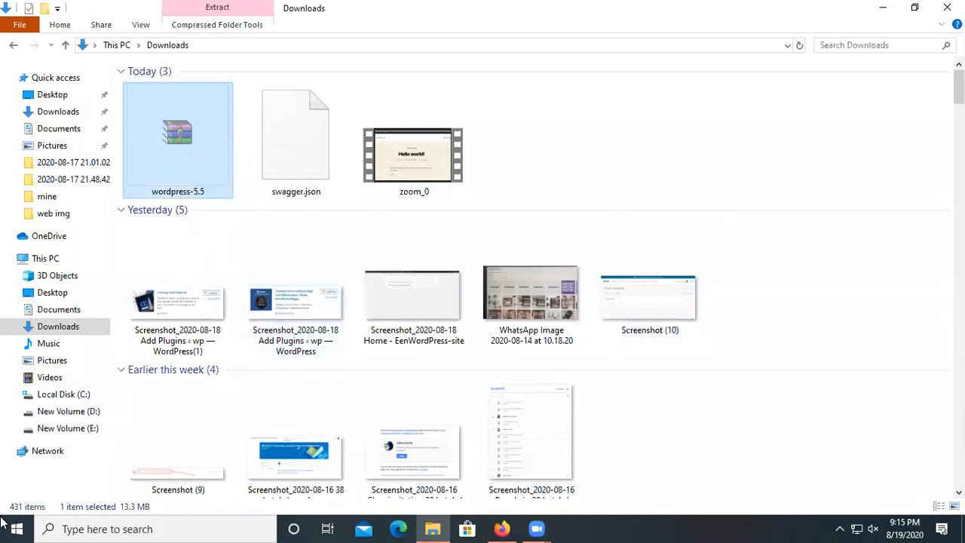
Navigate to D:\fthtyh\htdocs in File Explorer.
left_click(80, 414)
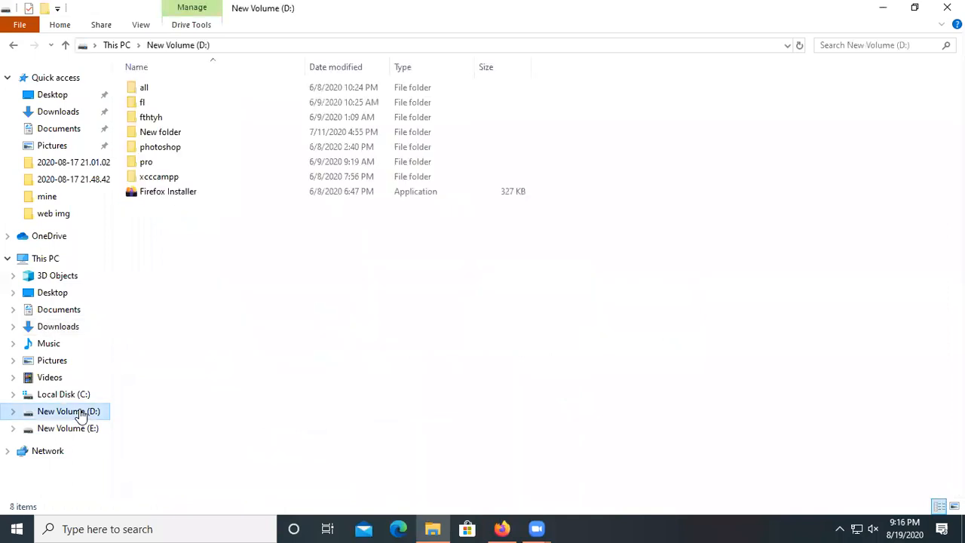
double_click(151, 118)
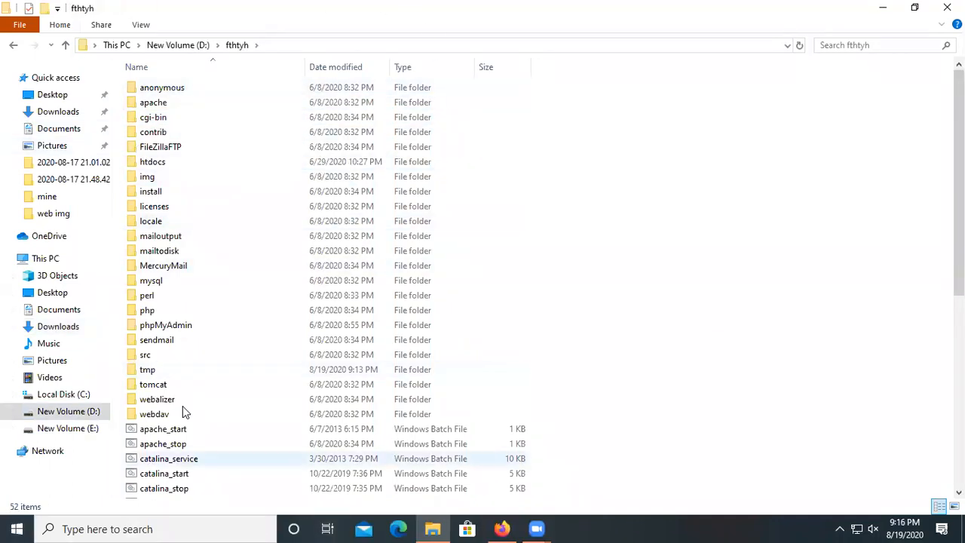
double_click(159, 167)
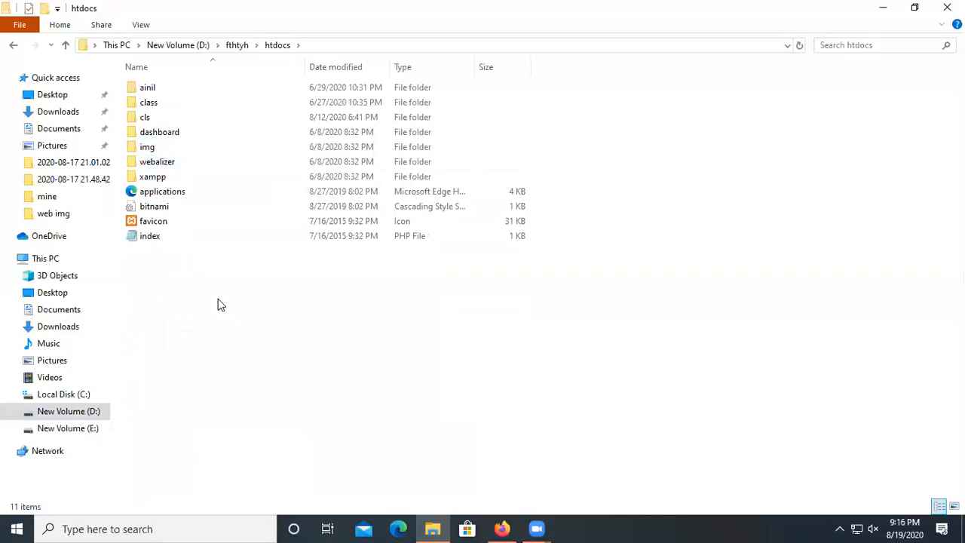
Create a new folder named batch_trtyeit in htdocs and open it.
right_click(218, 299)
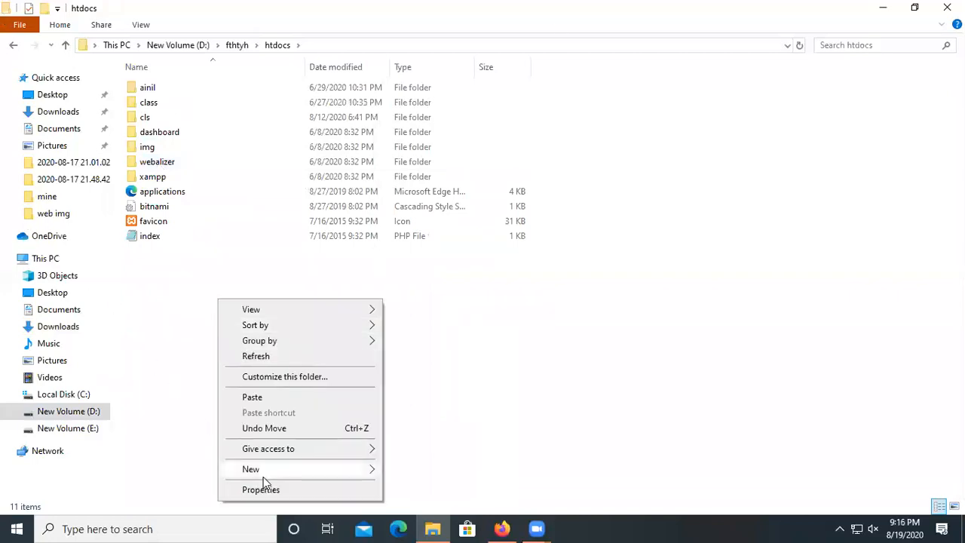
left_click(369, 464)
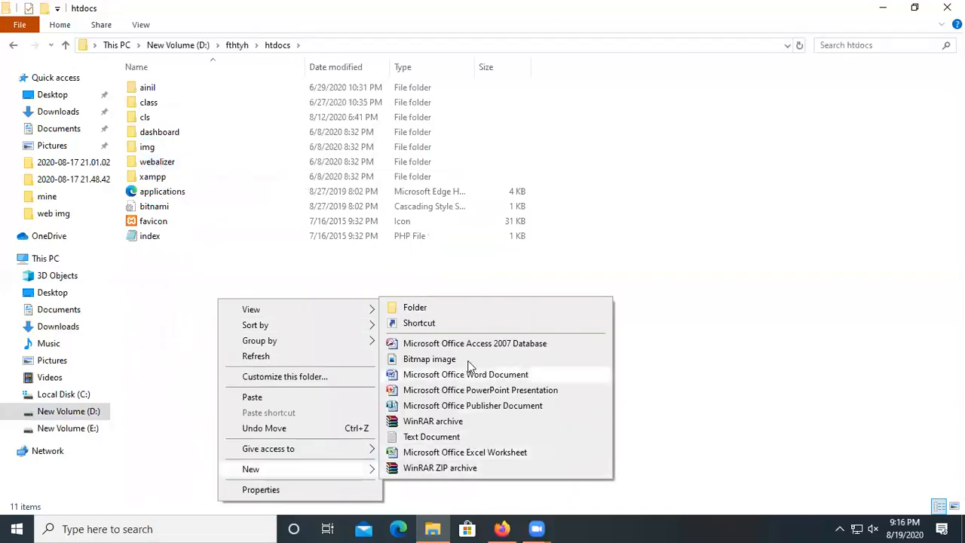
left_click(457, 307)
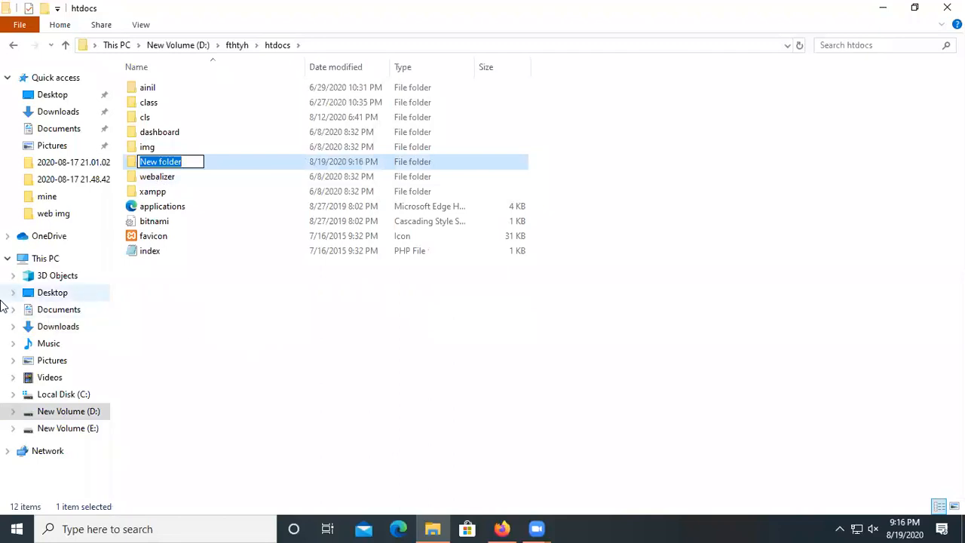
type("b")
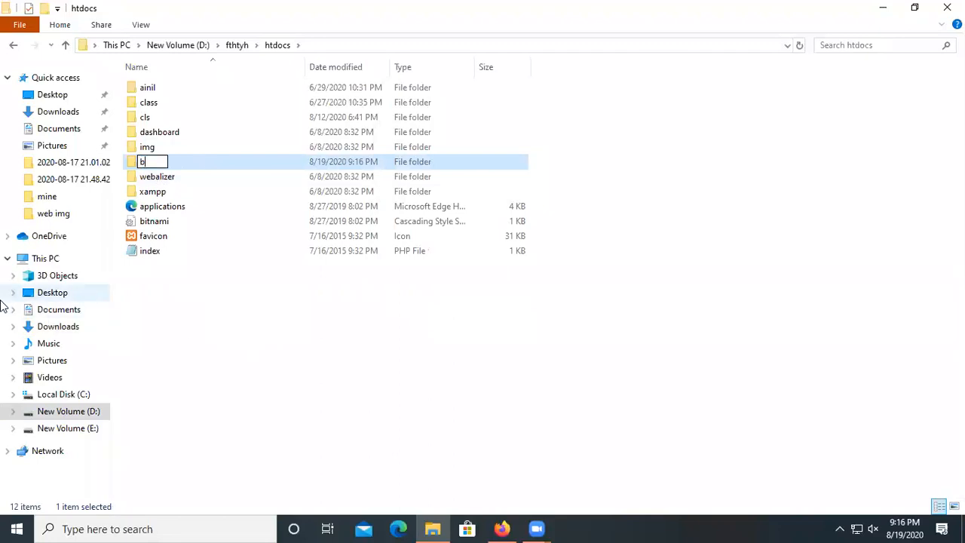
type("atc")
type("h")
type("3")
type("8")
key("BackSpace")
key("BackSpace")
type("trty")
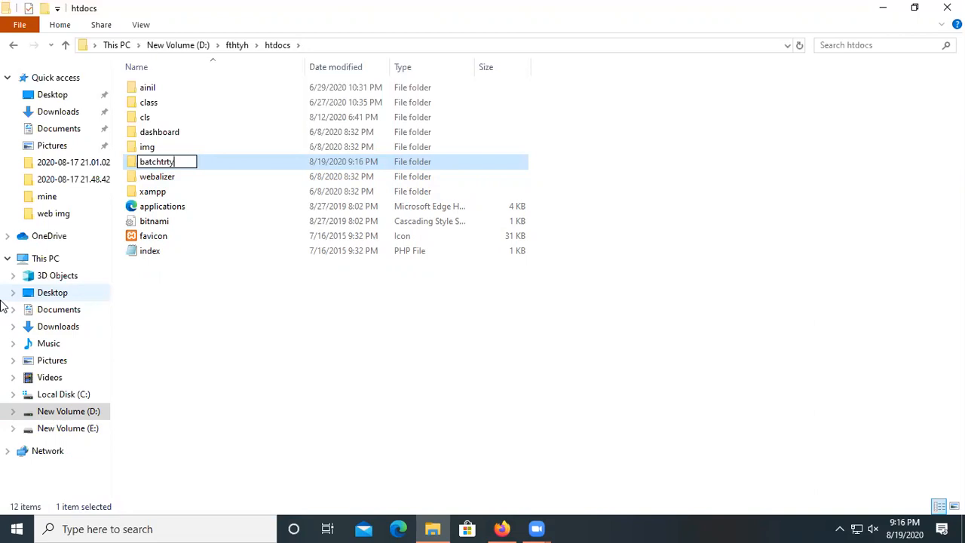
key("BackSpace")
key("BackSpace")
key("BackSpace")
key("BackSpace")
type("_trtyeit")
key("Return")
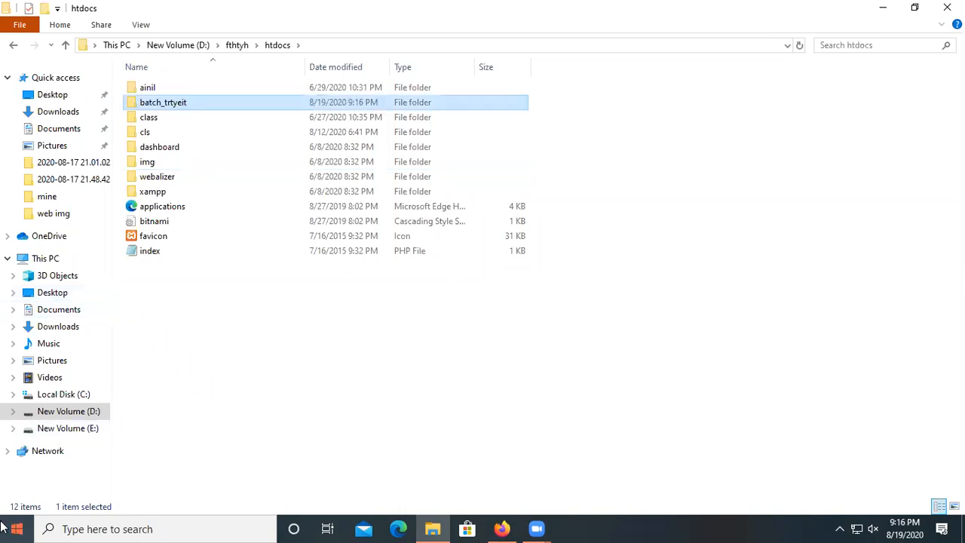
double_click(181, 106)
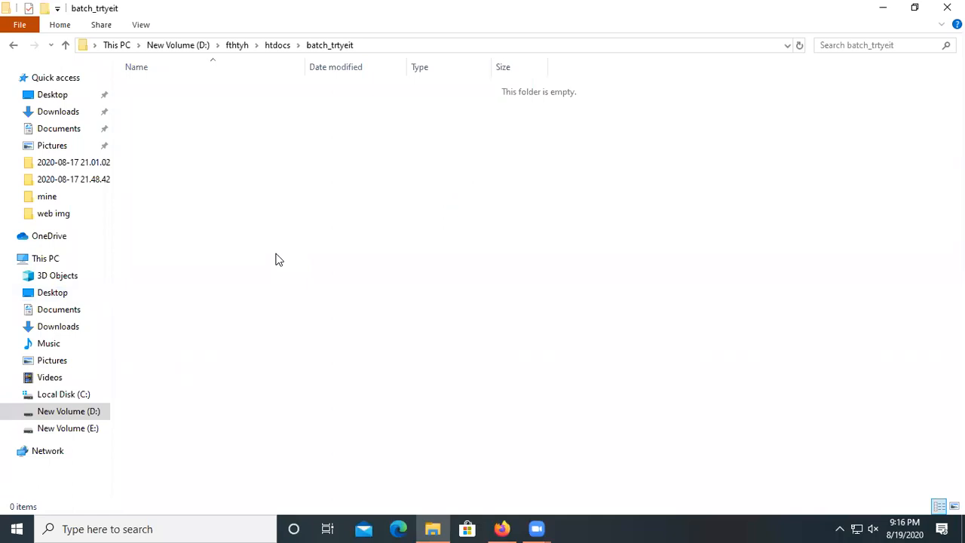
Paste wordpress-5.5.zip into batch_trtyeit, extract it here, then go up to htdocs.
key("ctrl+v")
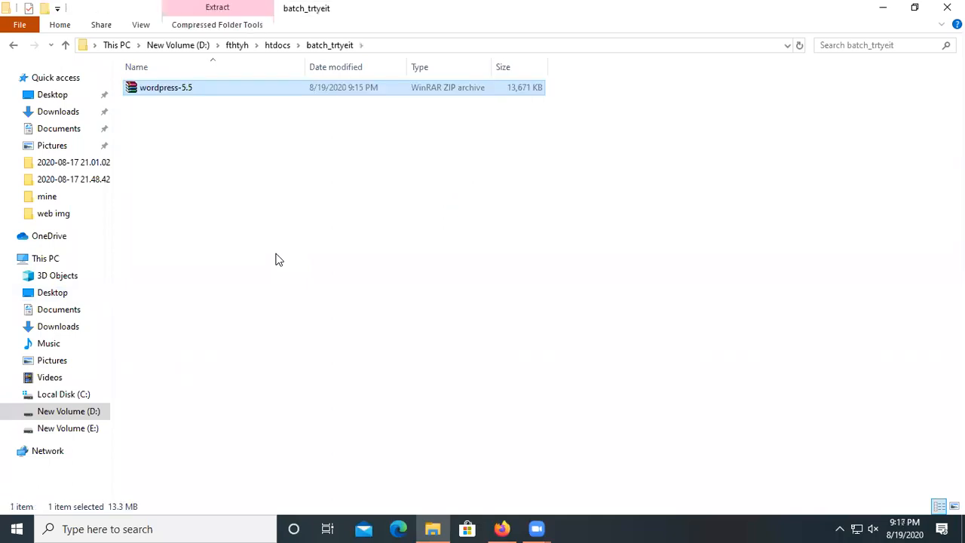
right_click(227, 92)
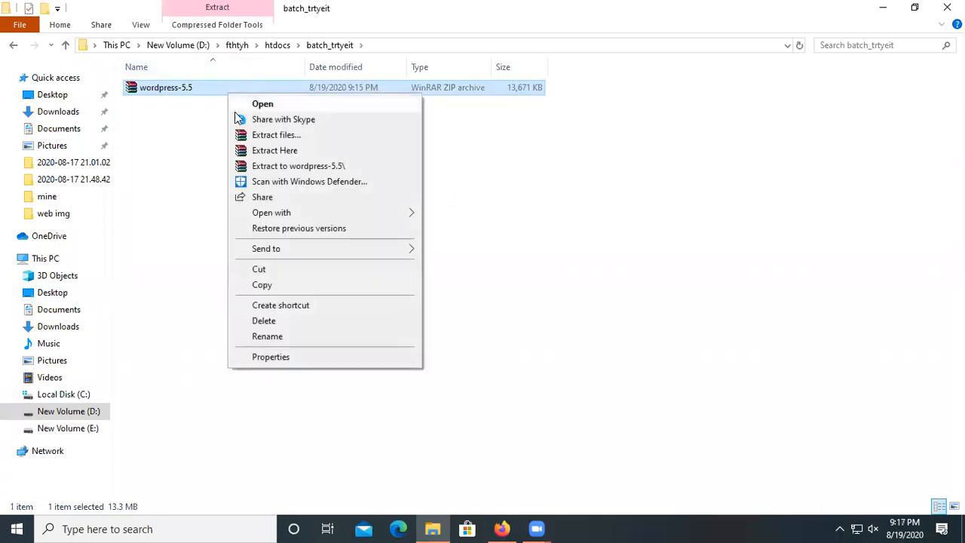
left_click(292, 151)
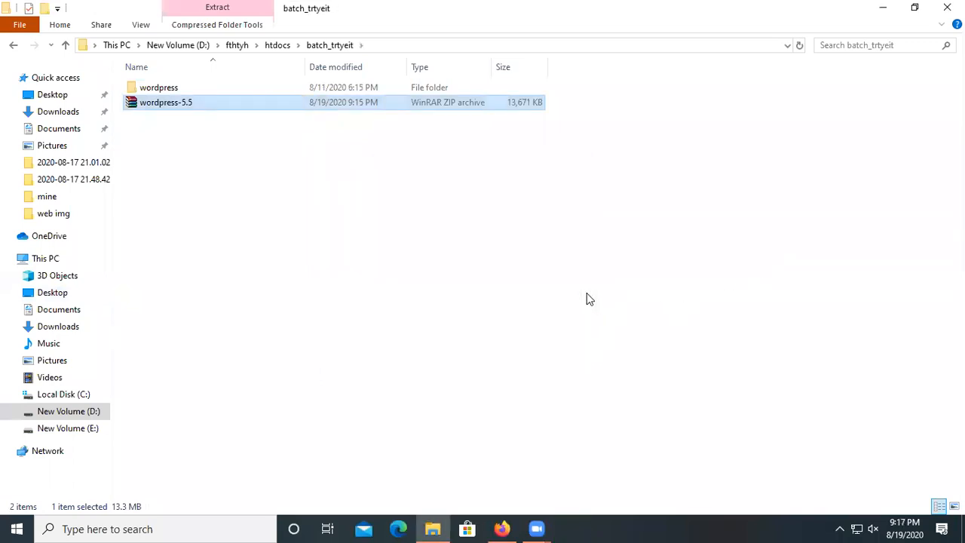
left_click(245, 89)
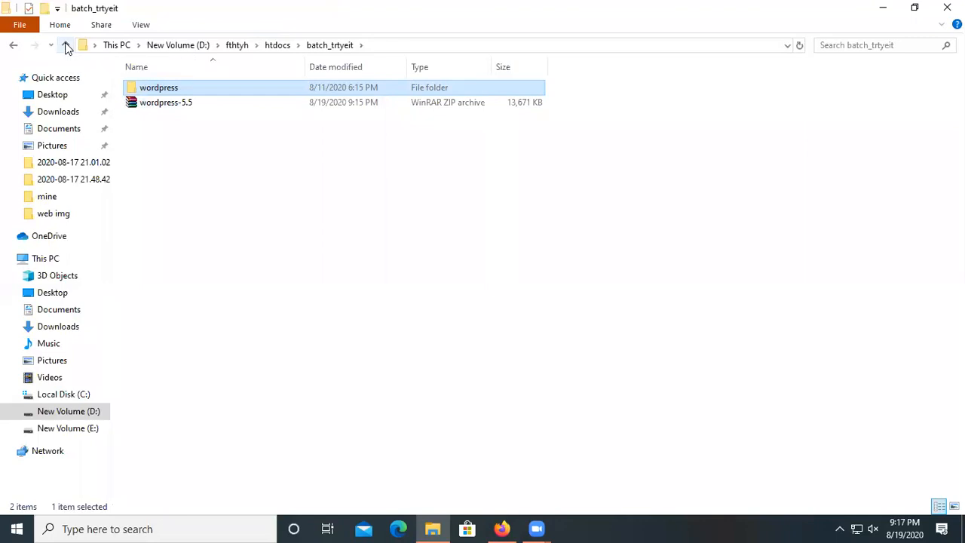
left_click(67, 47)
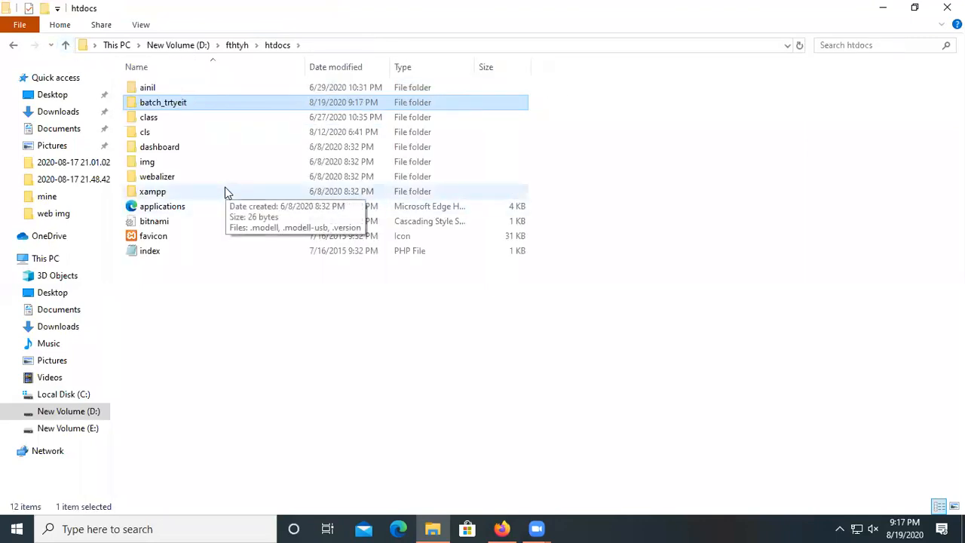
right_click(211, 113)
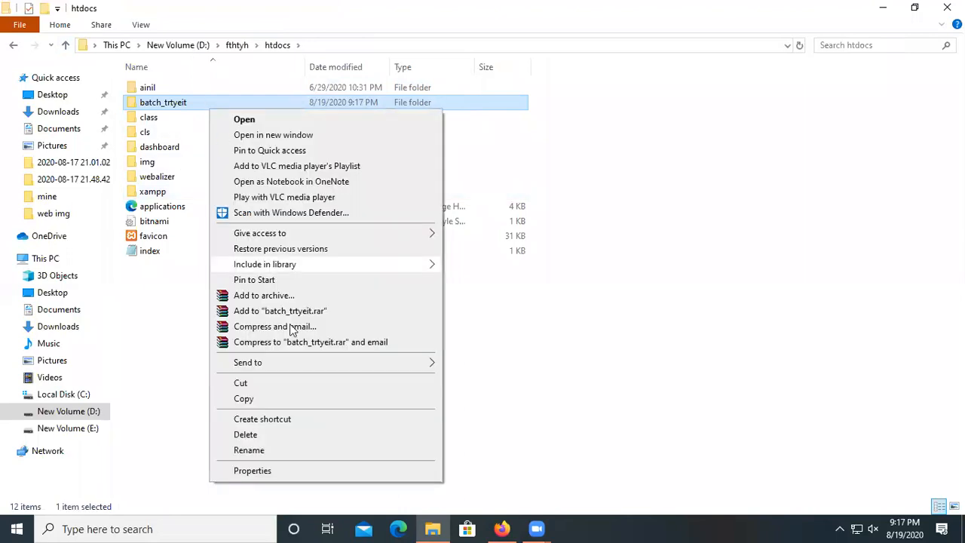
left_click(273, 469)
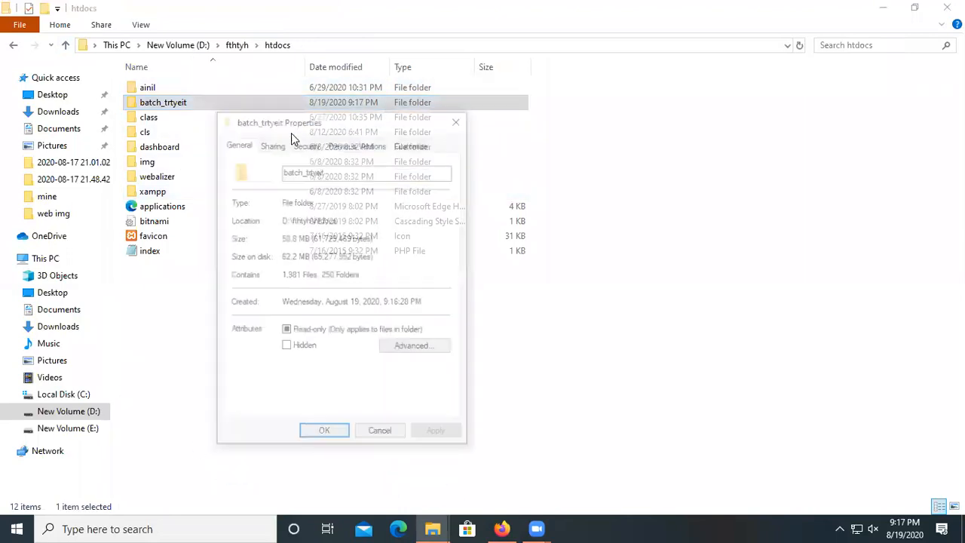
right_click(291, 174)
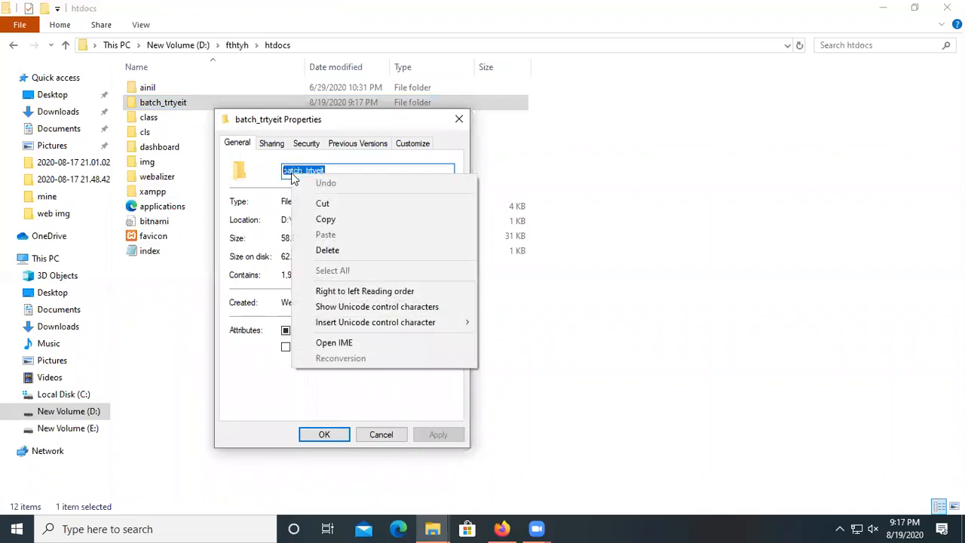
left_click(326, 220)
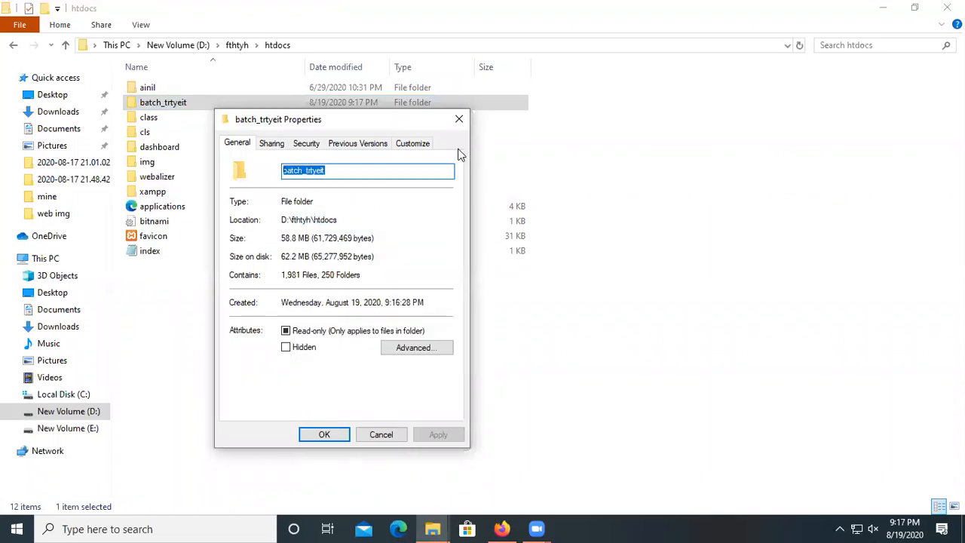
left_click(458, 120)
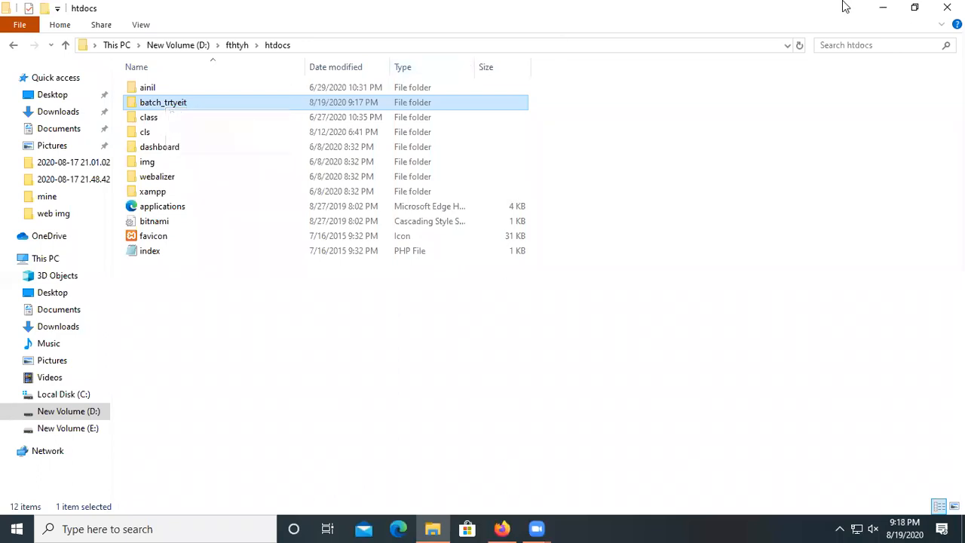
Load localhost/batch_trtyeit in Firefox to list wordpress-5.5.zip and the wordpress folder.
left_click(881, 7)
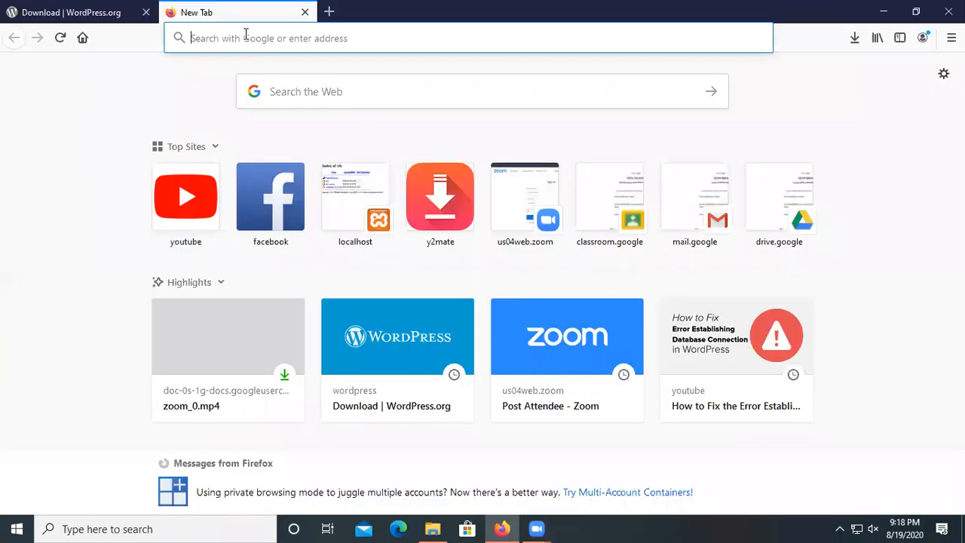
type("localhost/")
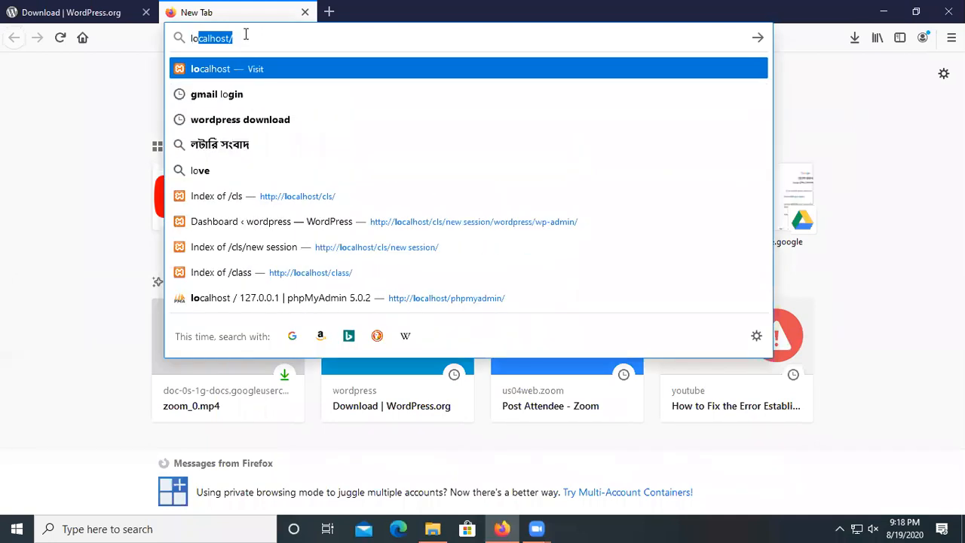
key("Right")
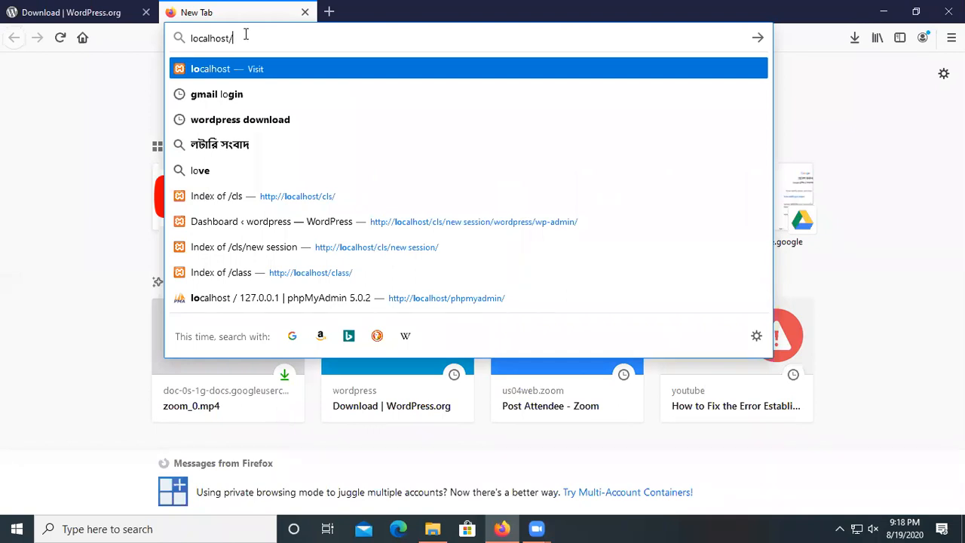
type("batch_trtyeit")
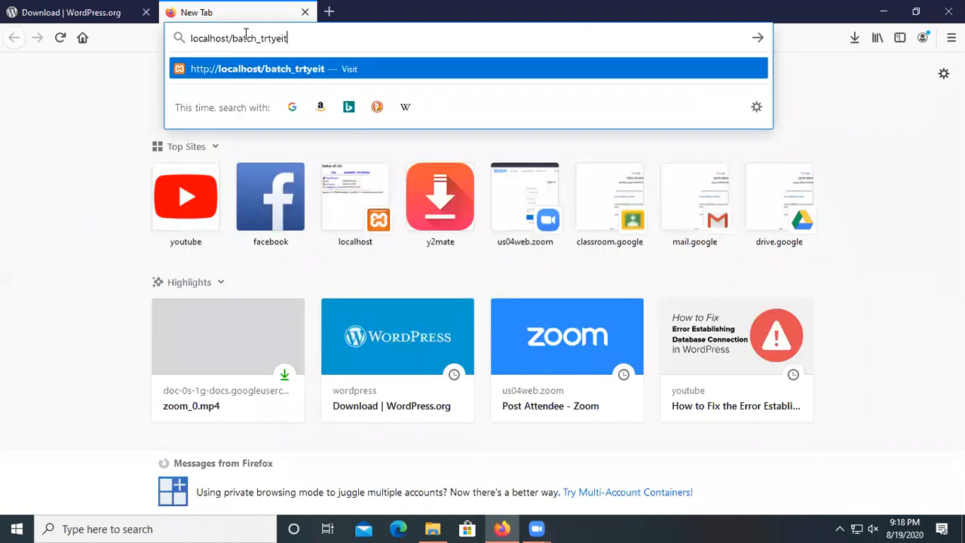
left_click_drag(233, 38, 284, 40)
left_click(284, 38)
key("Return")
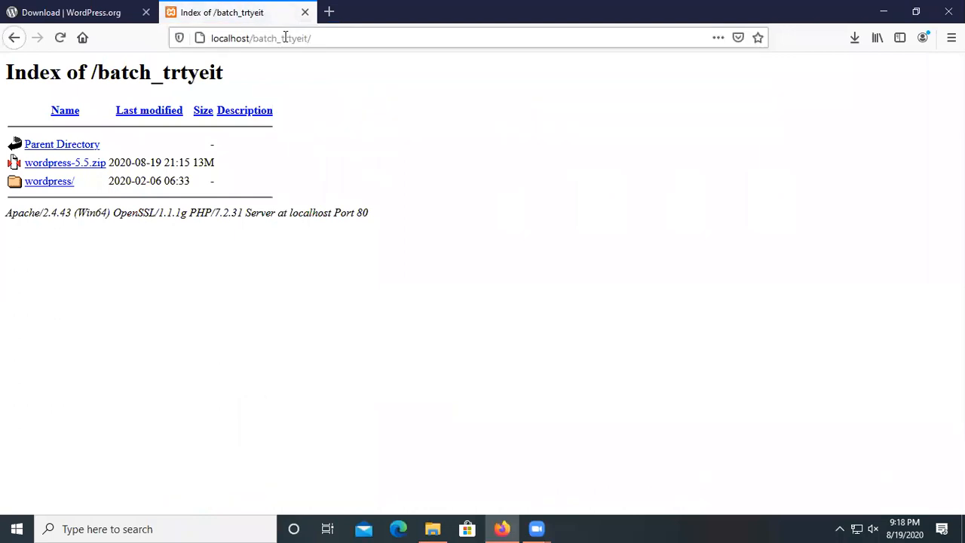
Open the wordpress/ link to launch the installer with English (United States) selected.
left_click(45, 185)
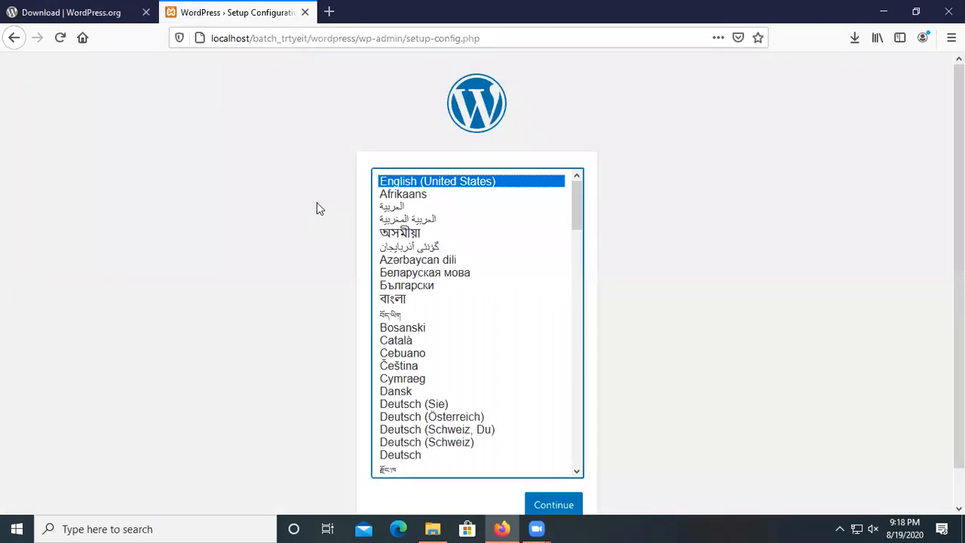
scroll(523, 295, "down", 3)
scroll(523, 295, "up", 3)
scroll(653, 287, "down", 2)
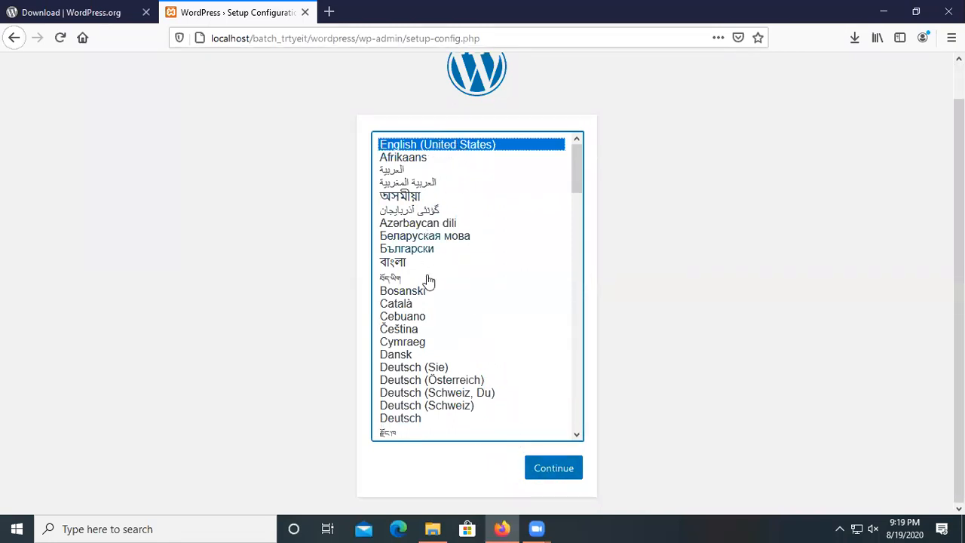
scroll(510, 280, "up", 1)
scroll(511, 280, "down", 1)
Continue in English (United States), review the welcome page's requirements, and choose Let's go!
left_click(562, 474)
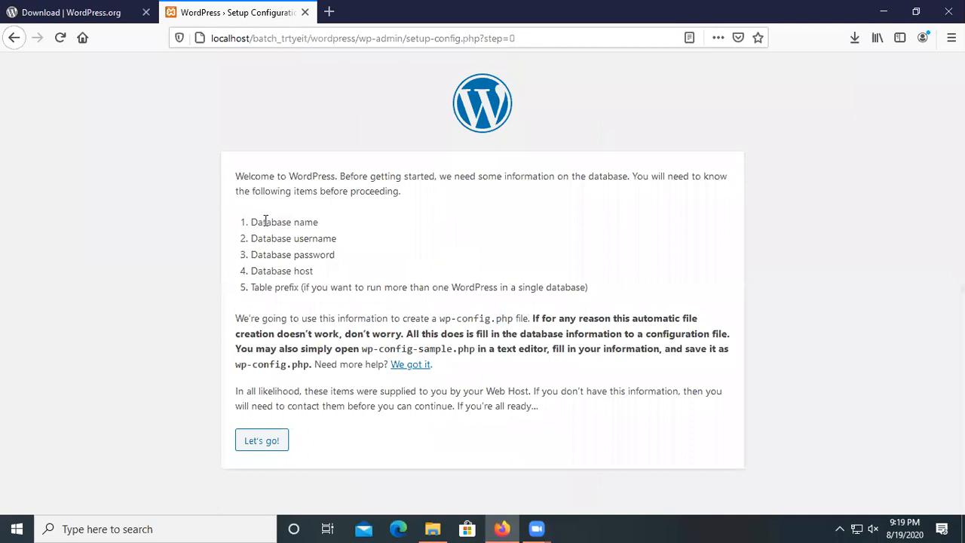
left_click_drag(252, 221, 319, 239)
left_click_drag(310, 258, 314, 257)
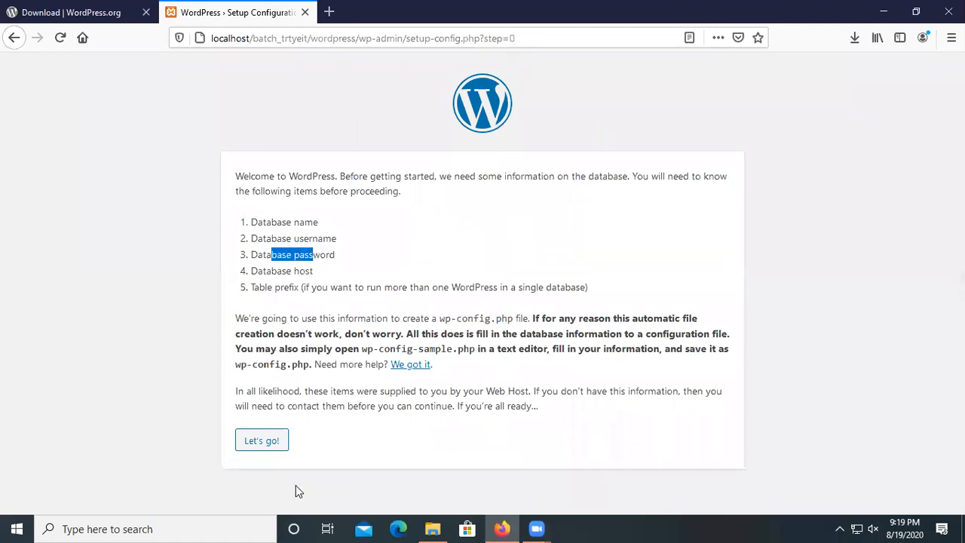
left_click(282, 255)
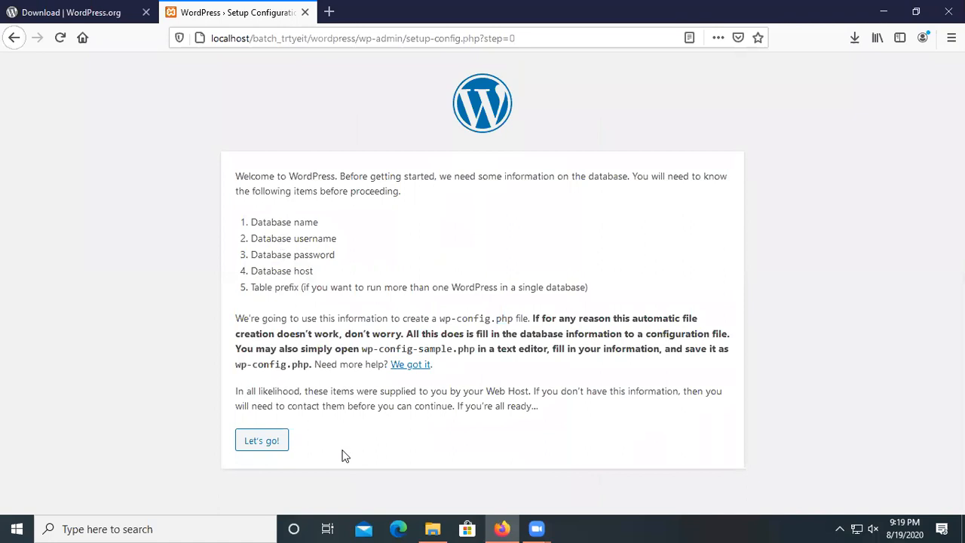
left_click(262, 445)
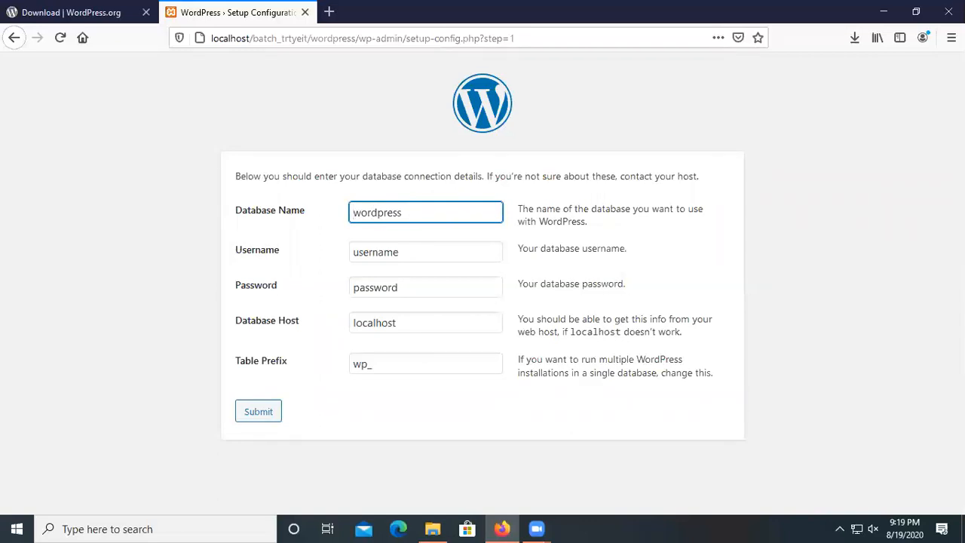
Load phpMyAdmin's server databases page (localhost/phpmyadmin) in a new tab.
left_click(336, 12)
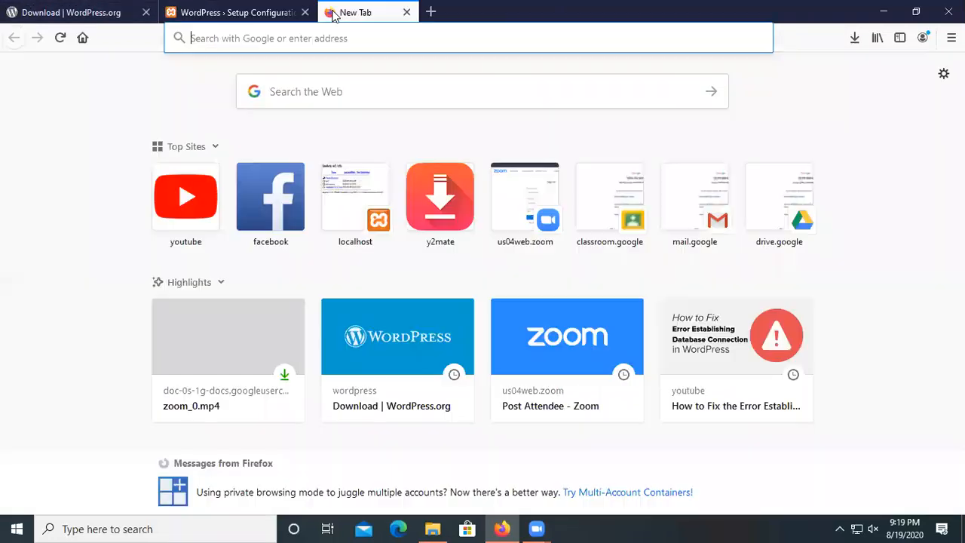
left_click(335, 36)
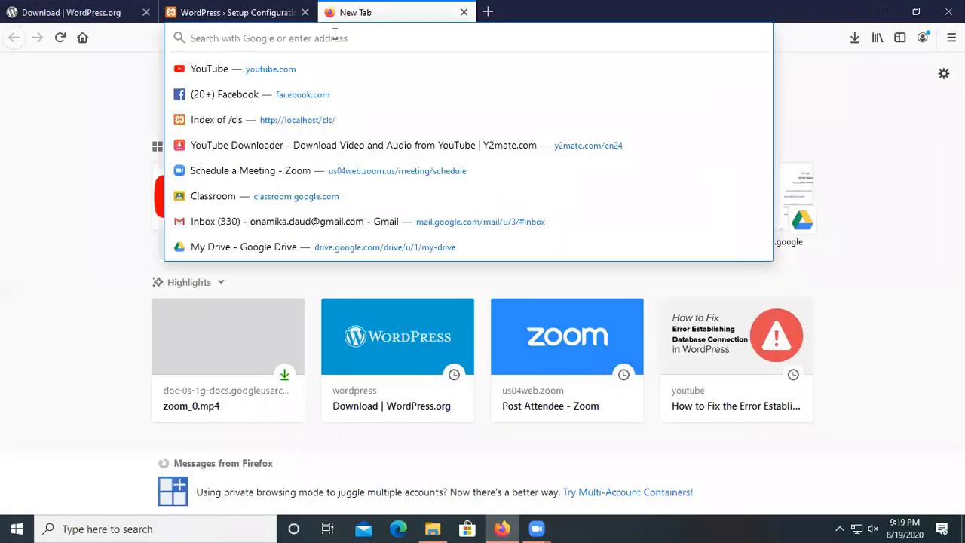
type("lo")
key("End")
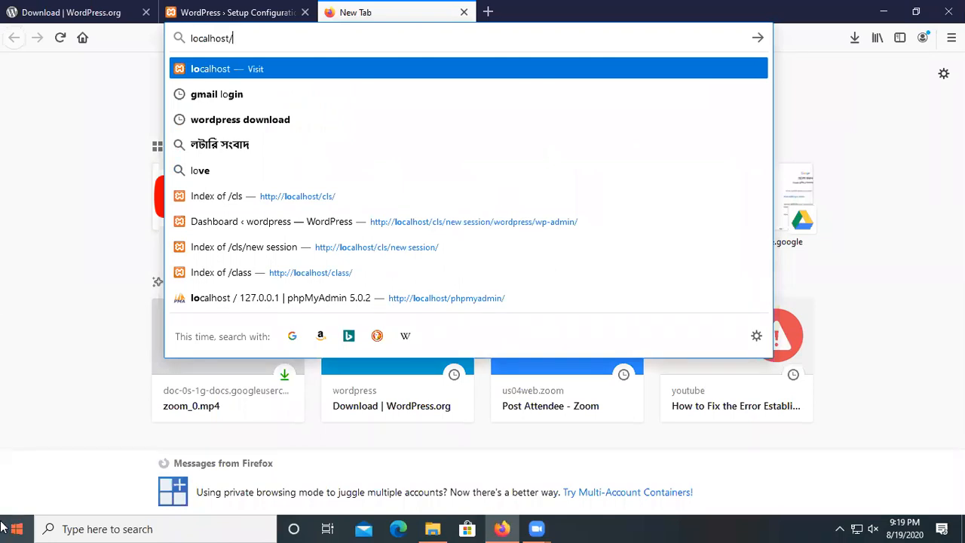
type("phpmyadmin/")
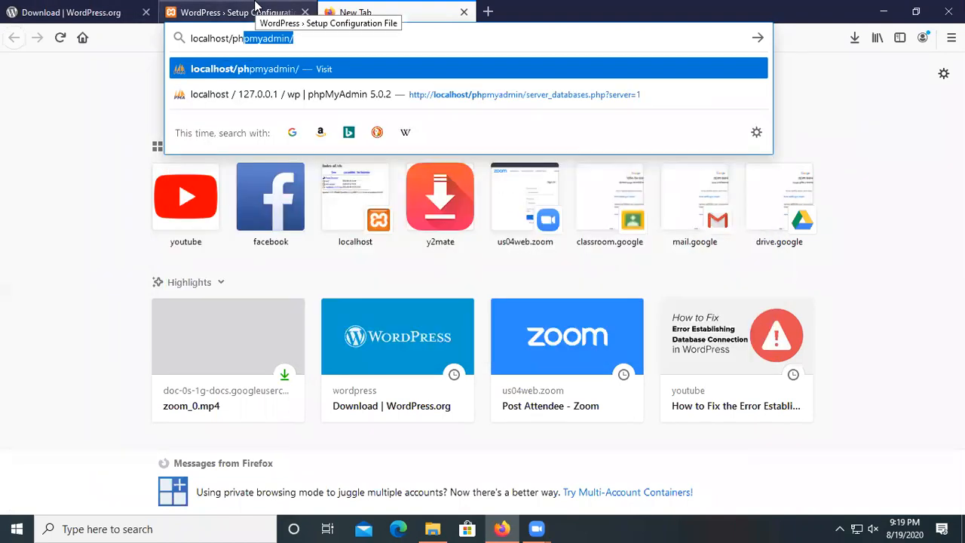
left_click(366, 43)
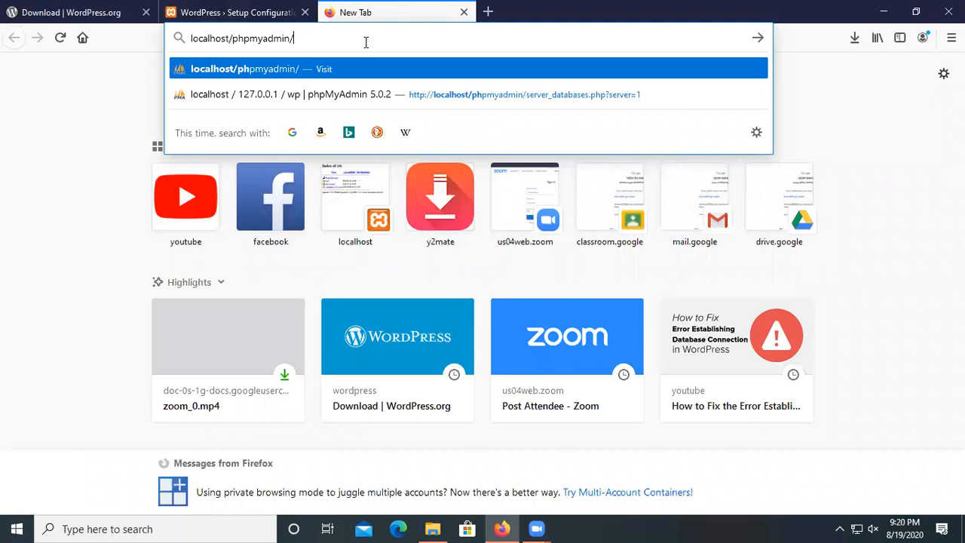
key("Down")
key("Return")
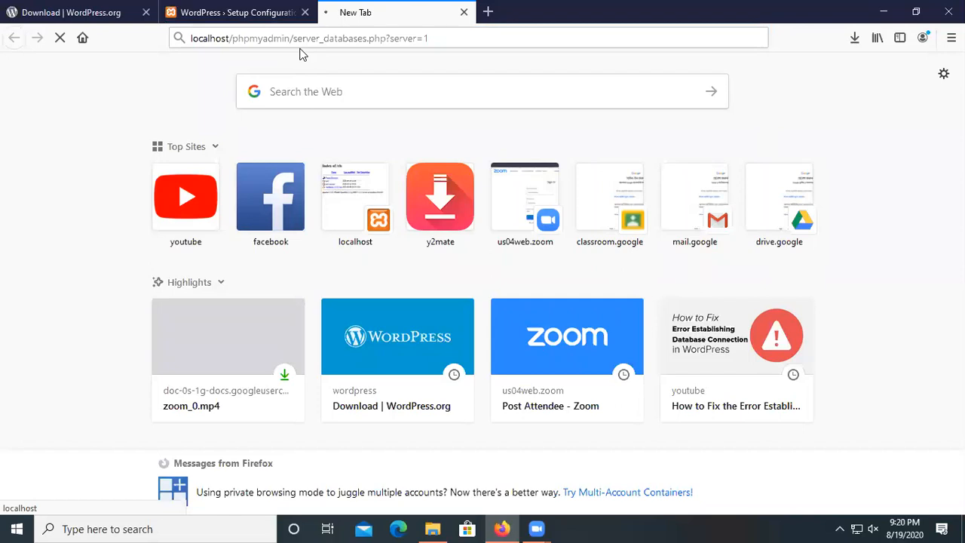
Open another new tab and enter the localhost address.
left_click(489, 11)
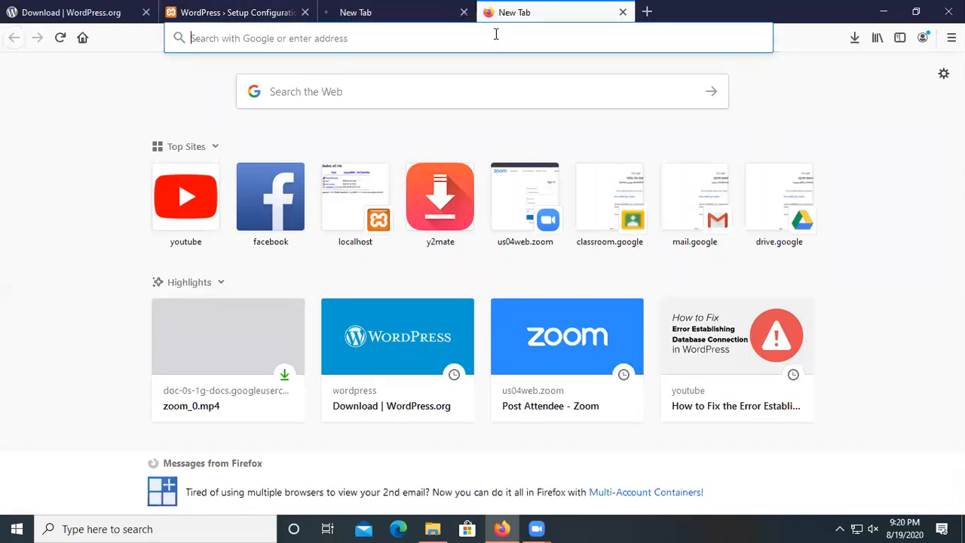
type("localhost/")
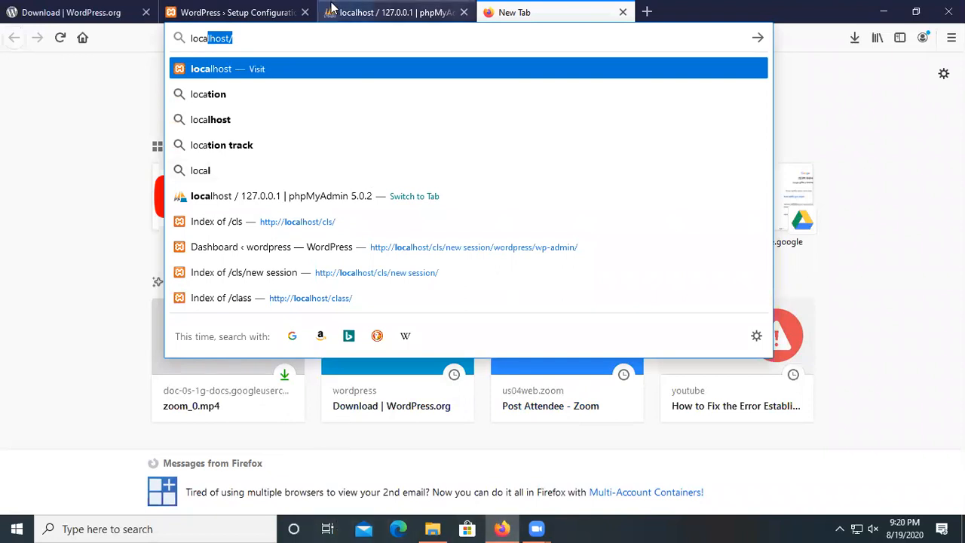
left_click(278, 42)
Paste batch_trtyeit as the new database name, copy it, and create the empty database.
left_click(370, 8)
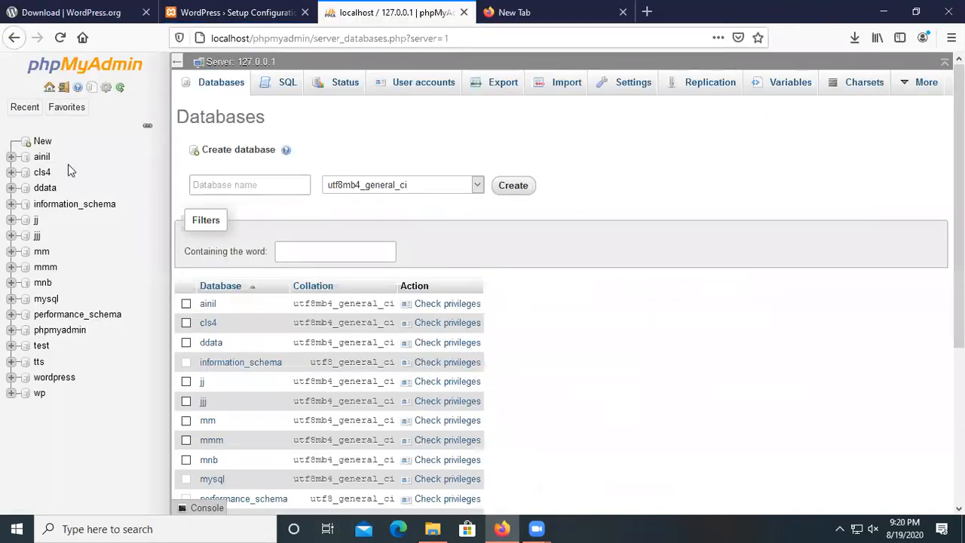
left_click(37, 141)
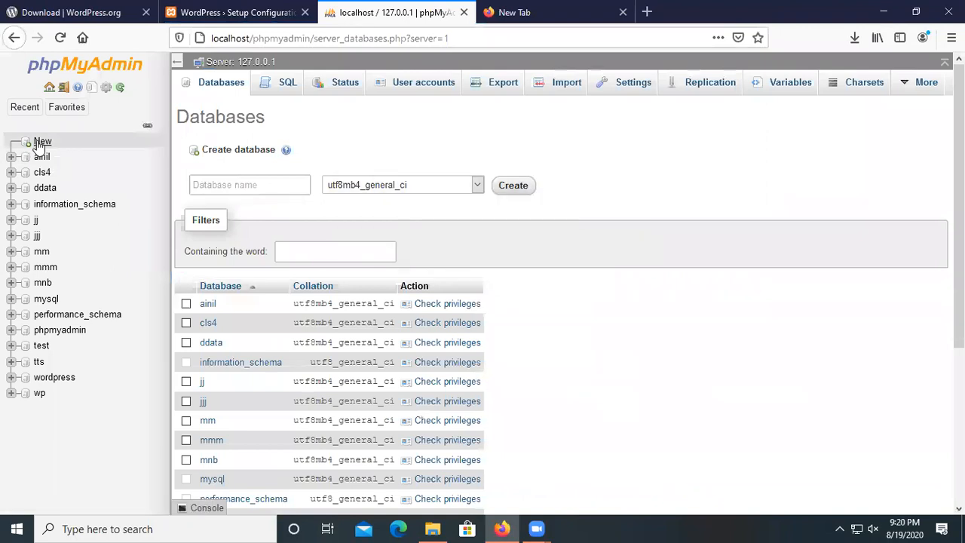
left_click(241, 188)
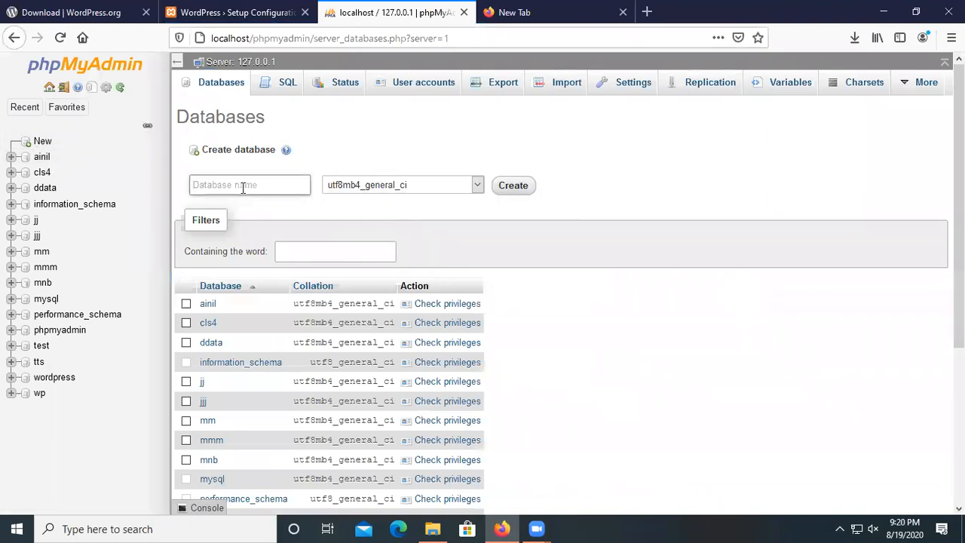
right_click(242, 188)
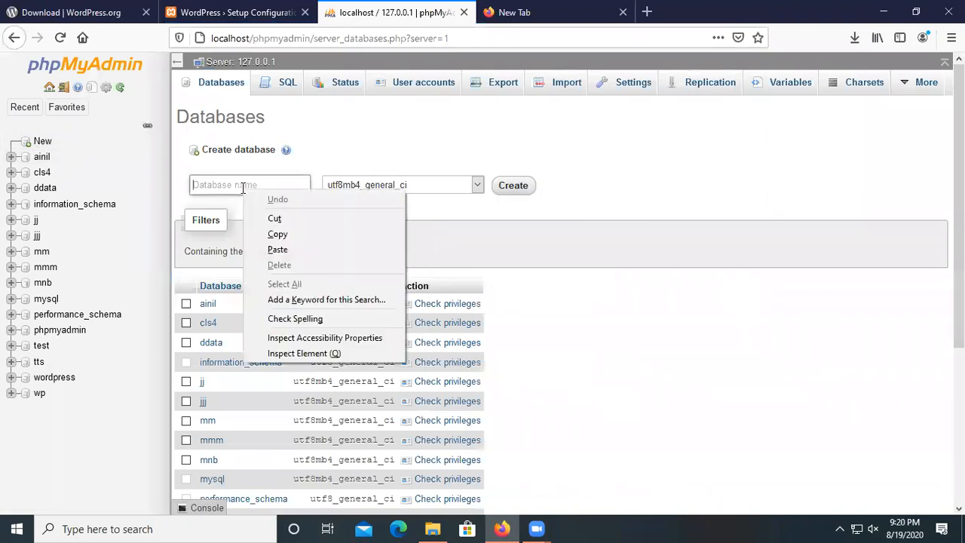
left_click(303, 249)
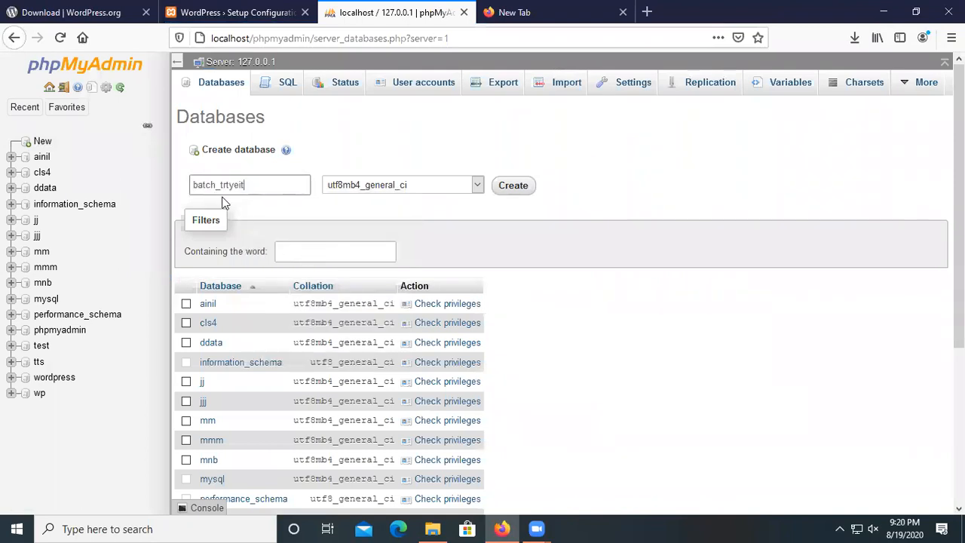
left_click_drag(192, 189, 261, 186)
key("ctrl+c")
left_click(254, 183)
left_click(261, 186)
left_click(522, 189)
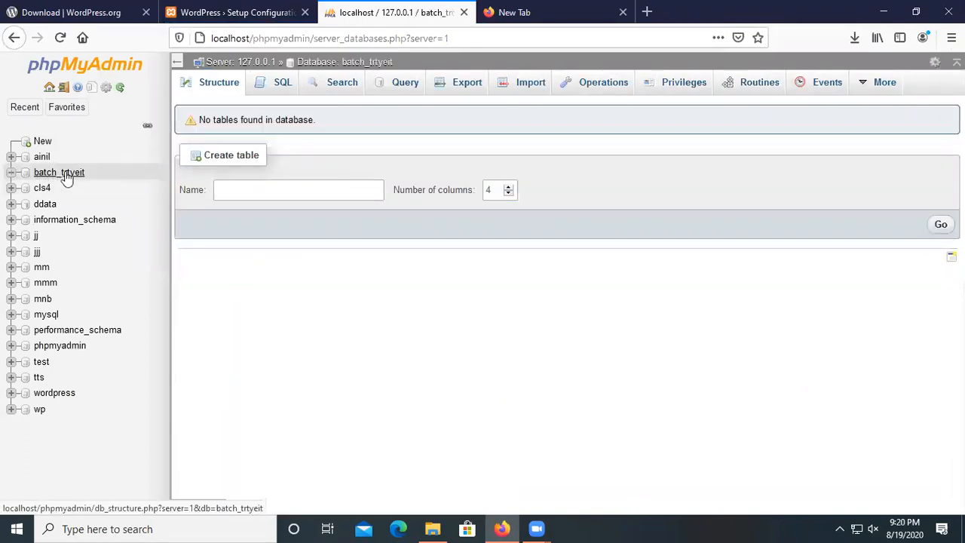
Replace the Database Name field's contents with the pasted name batch_trtyeit.
left_click(255, 11)
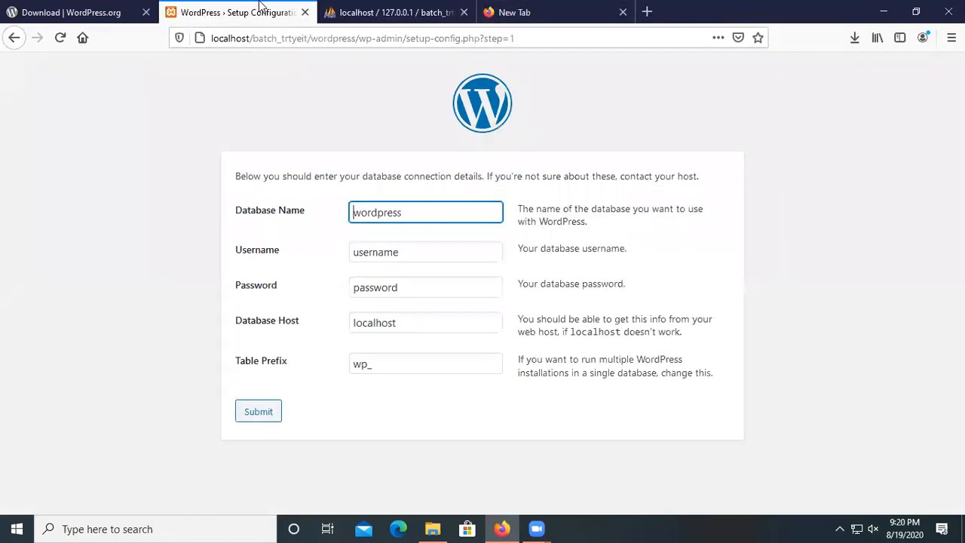
right_click(375, 212)
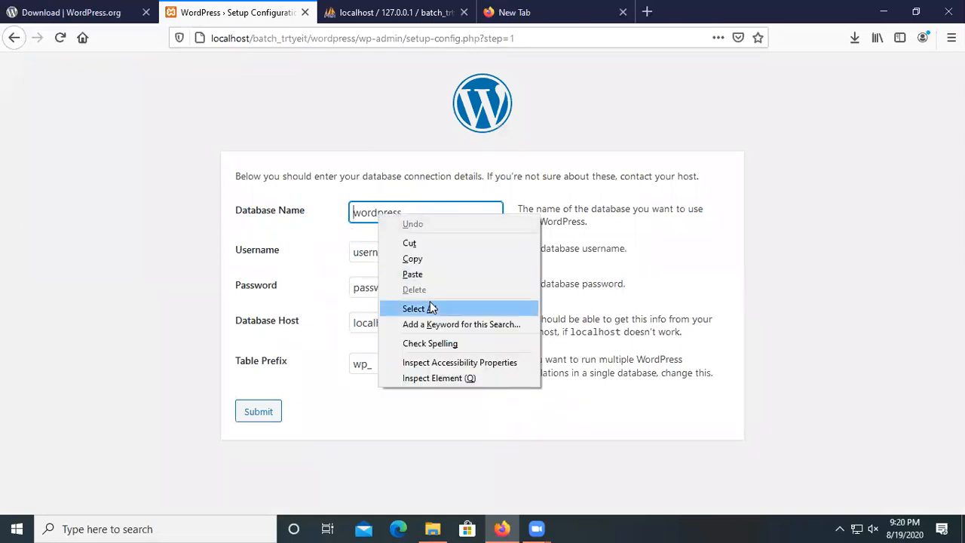
left_click(413, 274)
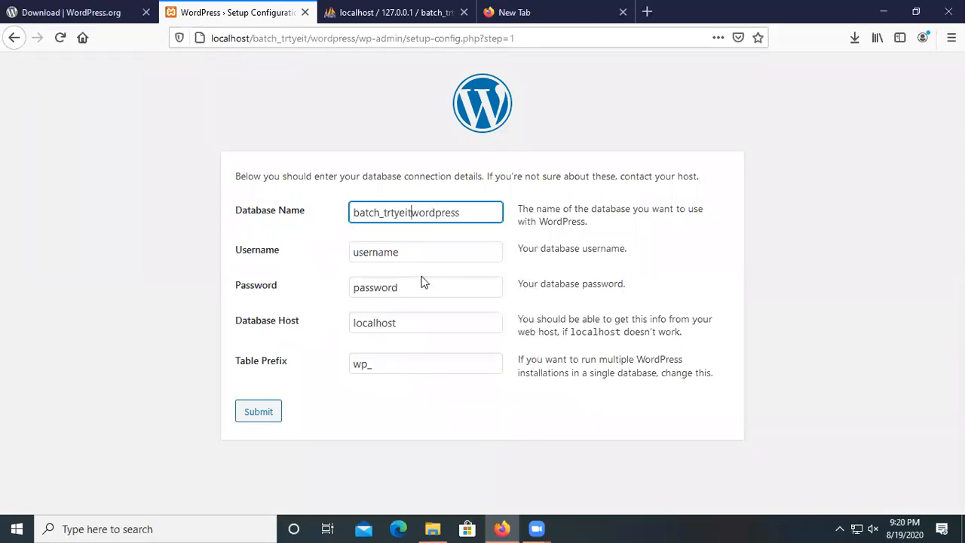
left_click_drag(462, 214, 353, 215)
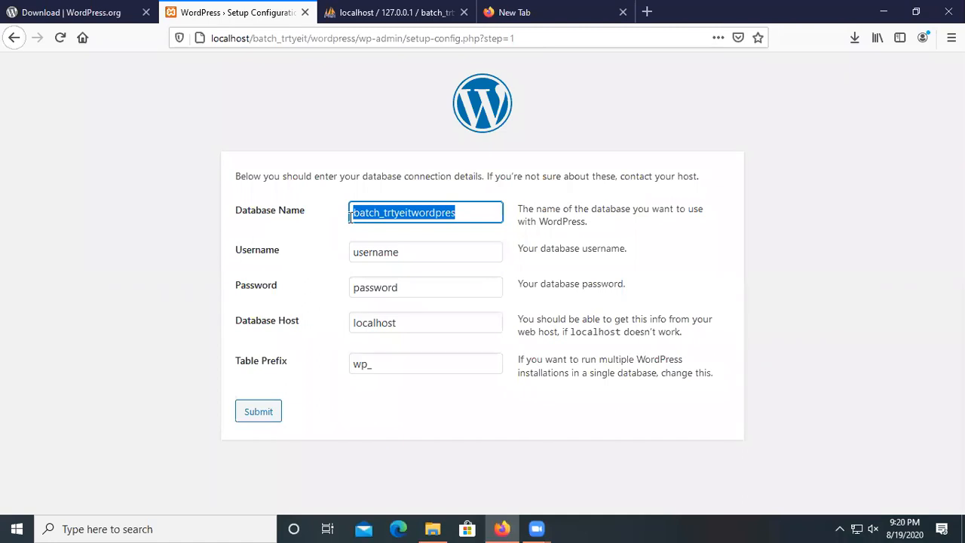
key("BackSpace")
right_click(369, 216)
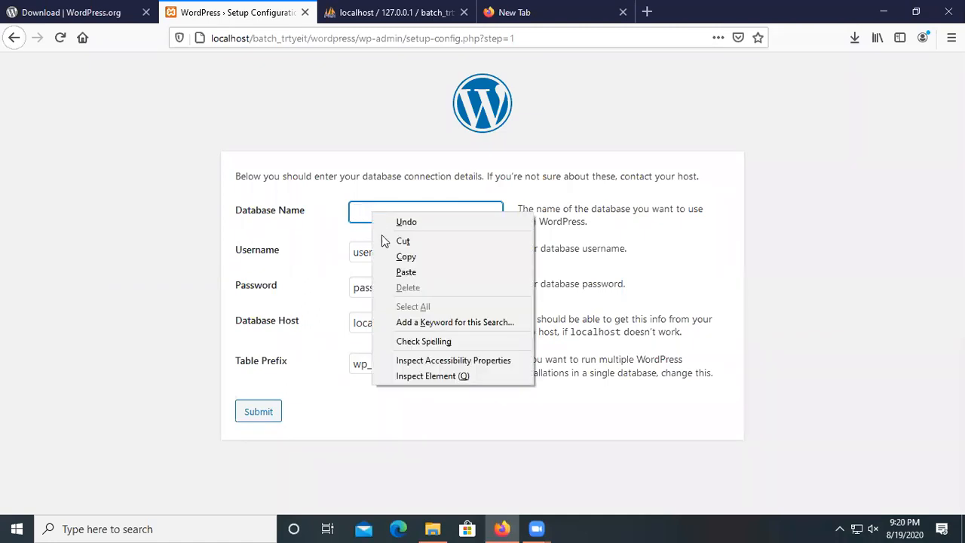
left_click(399, 274)
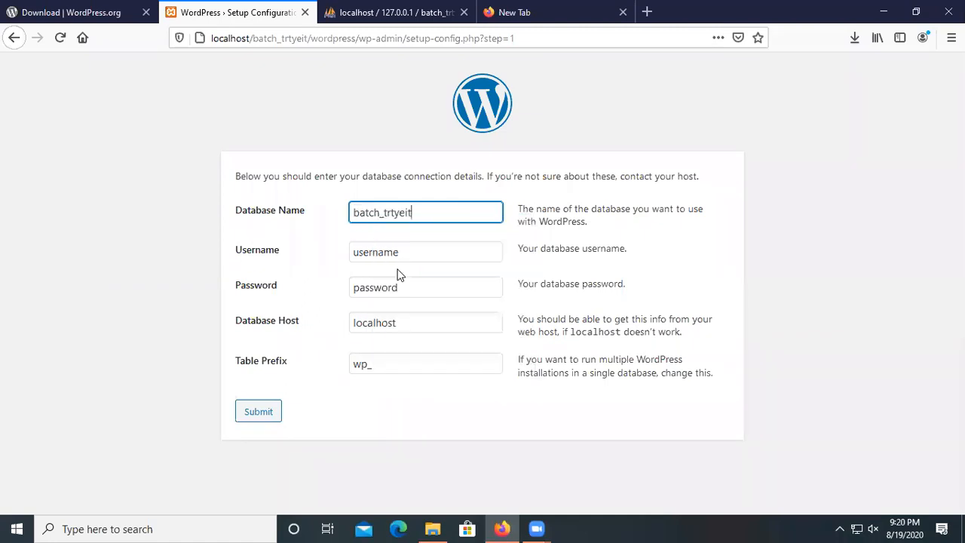
Set the database username to root, leave the password blank, and submit.
double_click(384, 252)
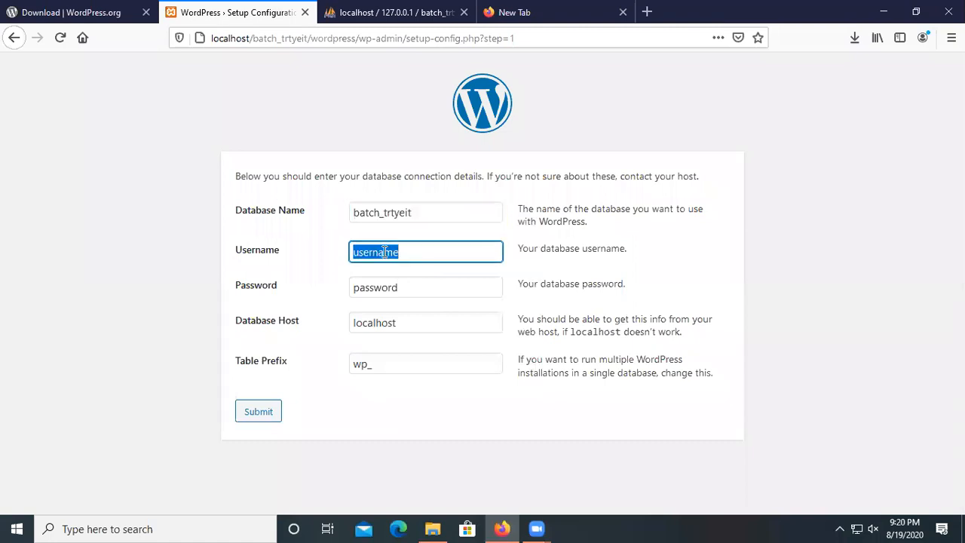
type("root")
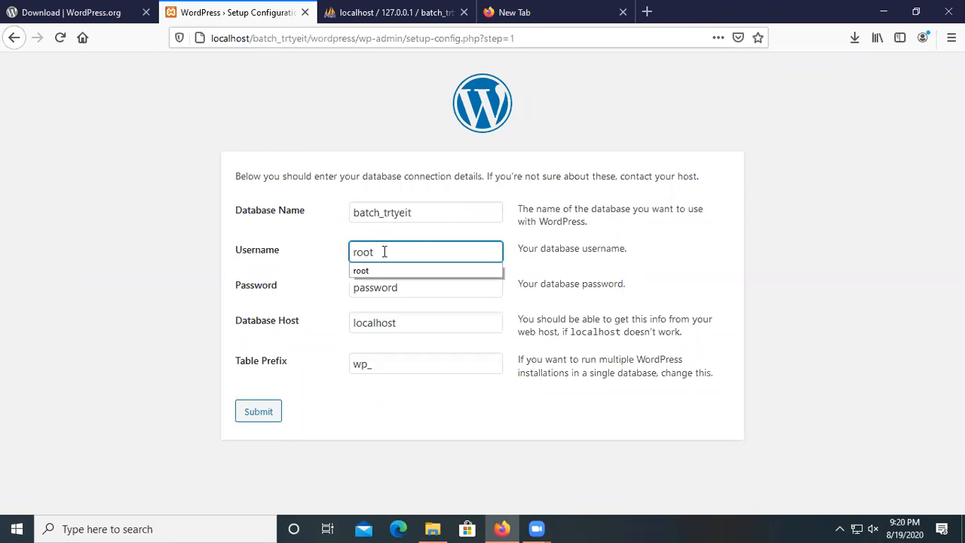
left_click(398, 287)
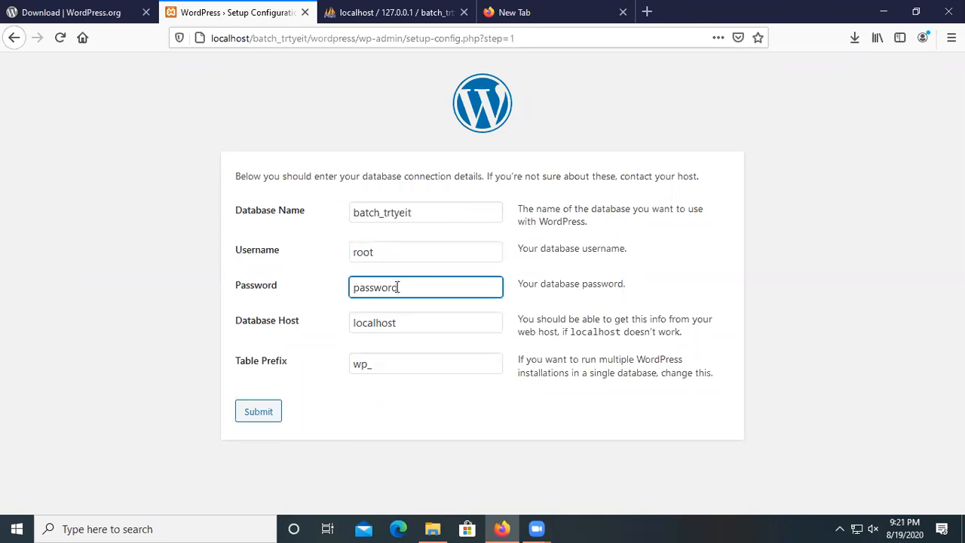
double_click(399, 287)
key("BackSpace")
left_click(252, 420)
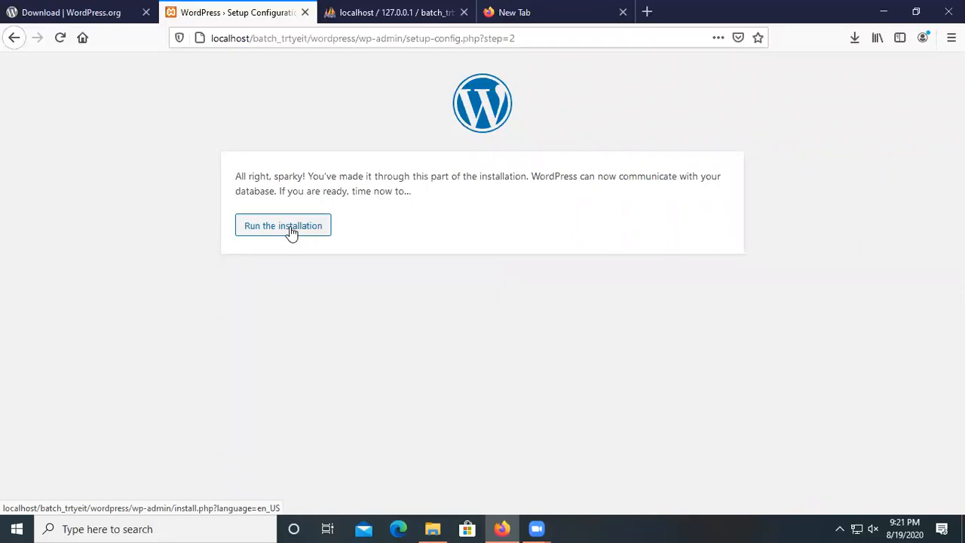
Start the installation and paste batch_trtyeit as the site title.
left_click(292, 233)
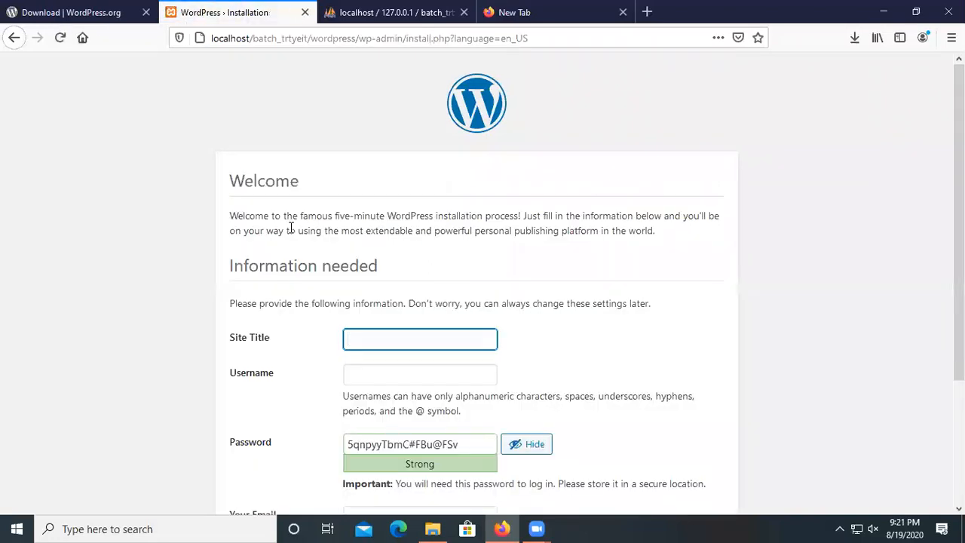
scroll(260, 386, "down", 3)
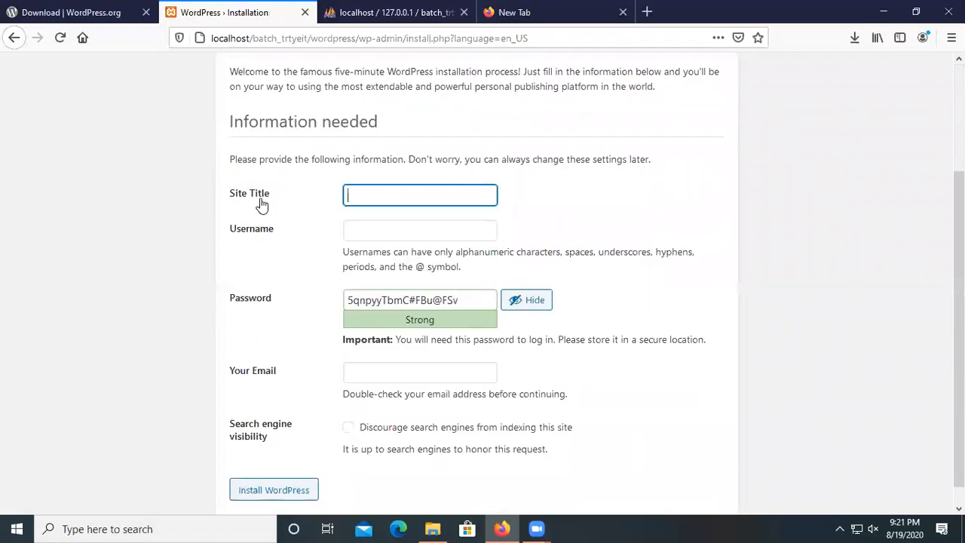
right_click(364, 196)
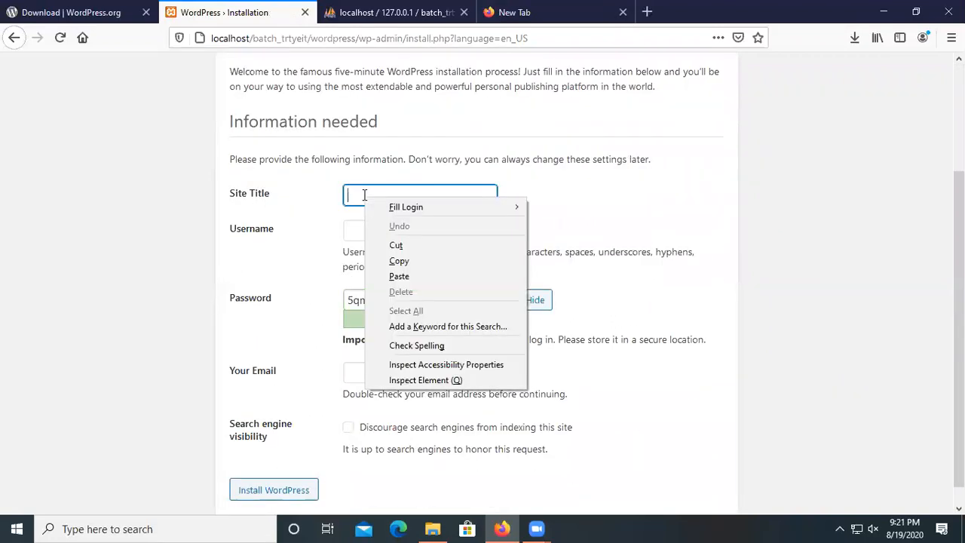
left_click(396, 276)
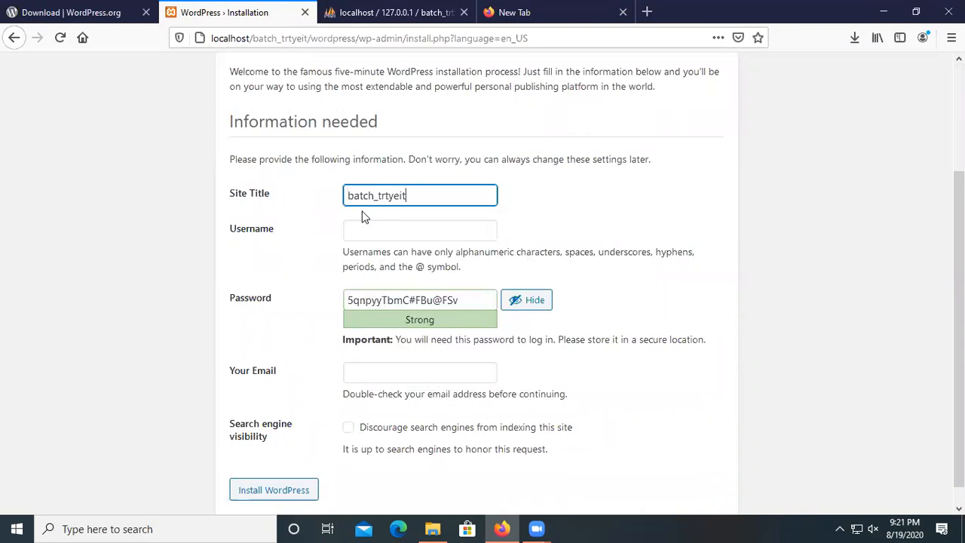
Fill in the suggested admin username and copy it.
left_click(386, 234)
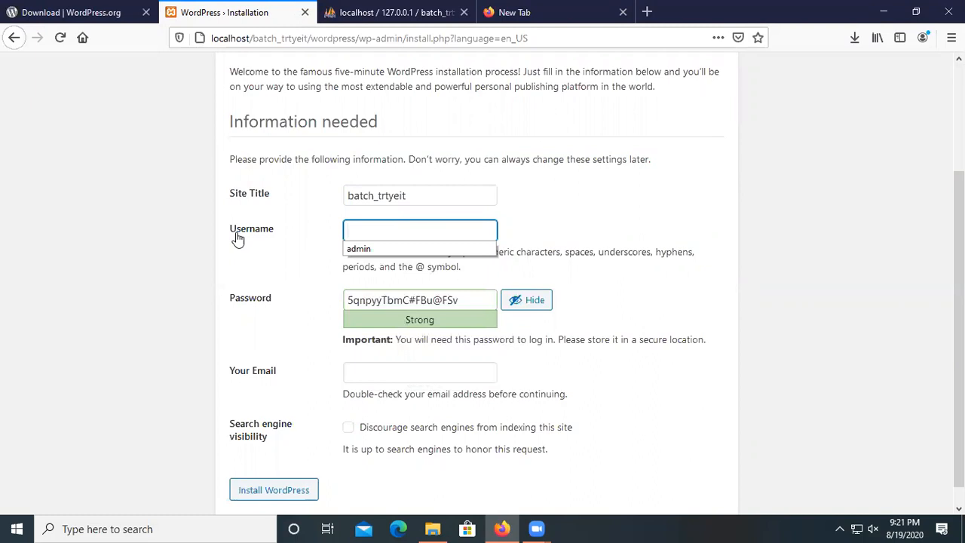
left_click(368, 248)
left_click(365, 233)
double_click(364, 233)
right_click(350, 232)
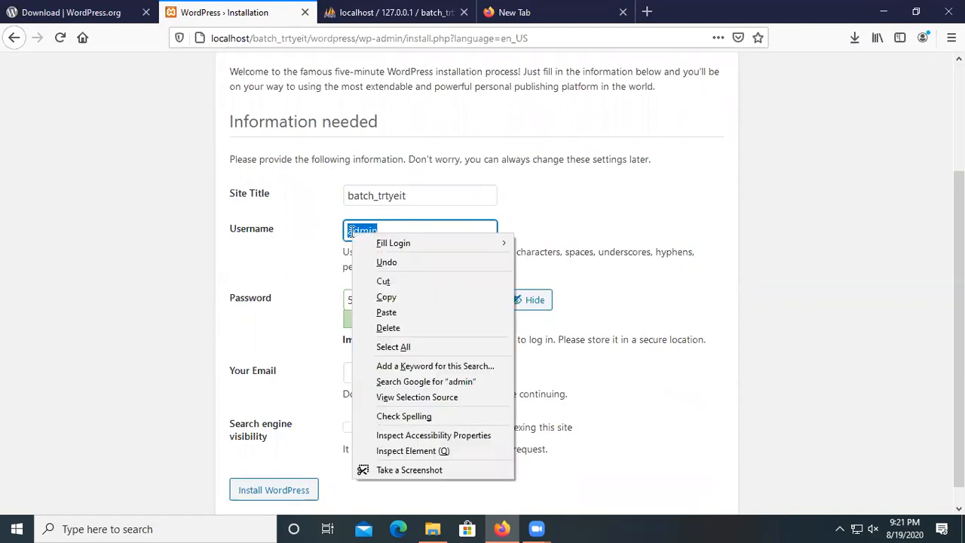
left_click(401, 299)
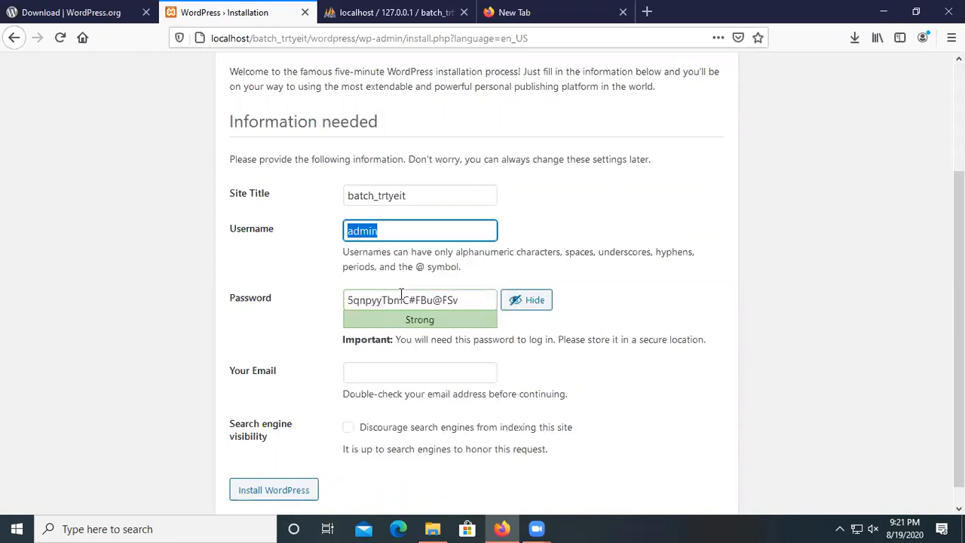
Replace the generated password with the copied text and confirm using a weak password.
left_click(382, 301)
triple_click(382, 301)
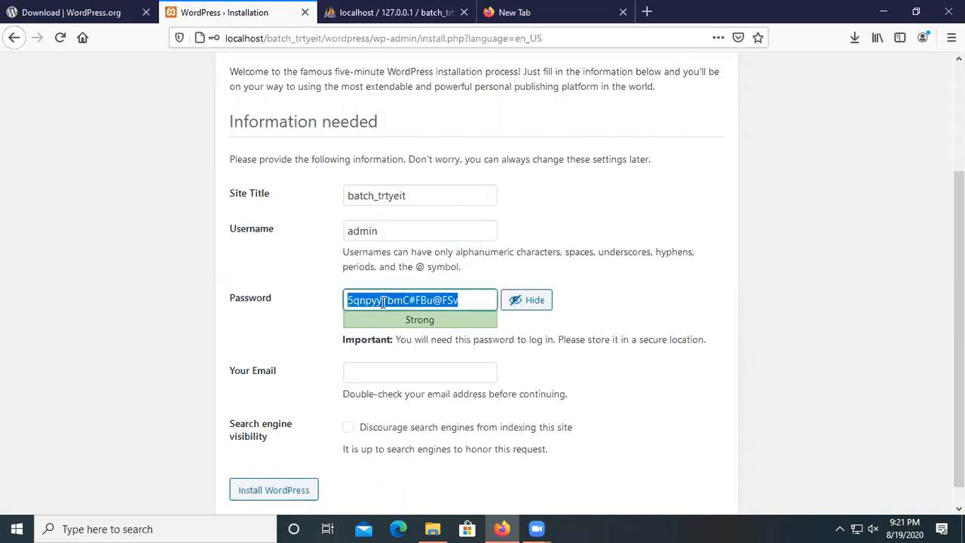
right_click(383, 301)
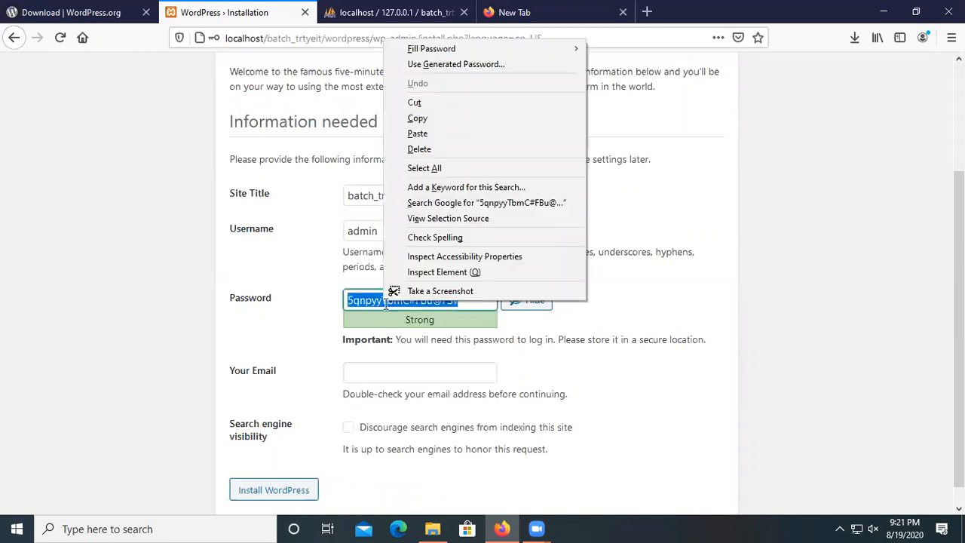
left_click(436, 133)
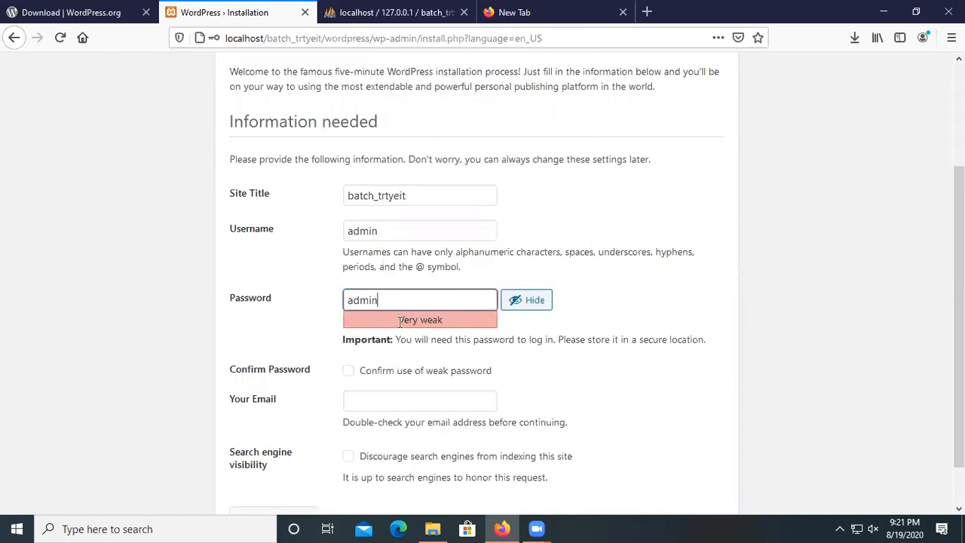
left_click(350, 373)
Autofill the admin e-mail from the browser's suggestion and install WordPress.
scroll(358, 371, "down", 1)
left_click(377, 352)
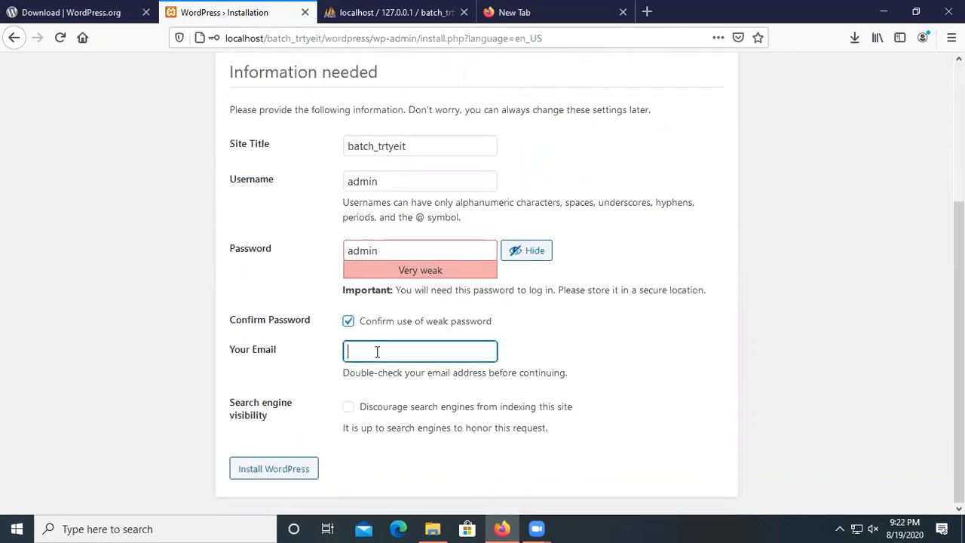
type("s")
key("Down")
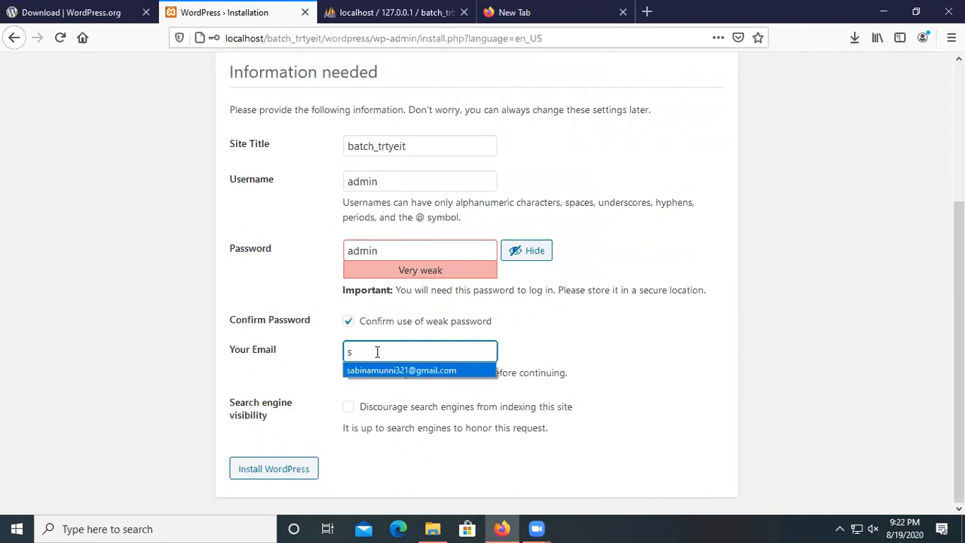
key("Return")
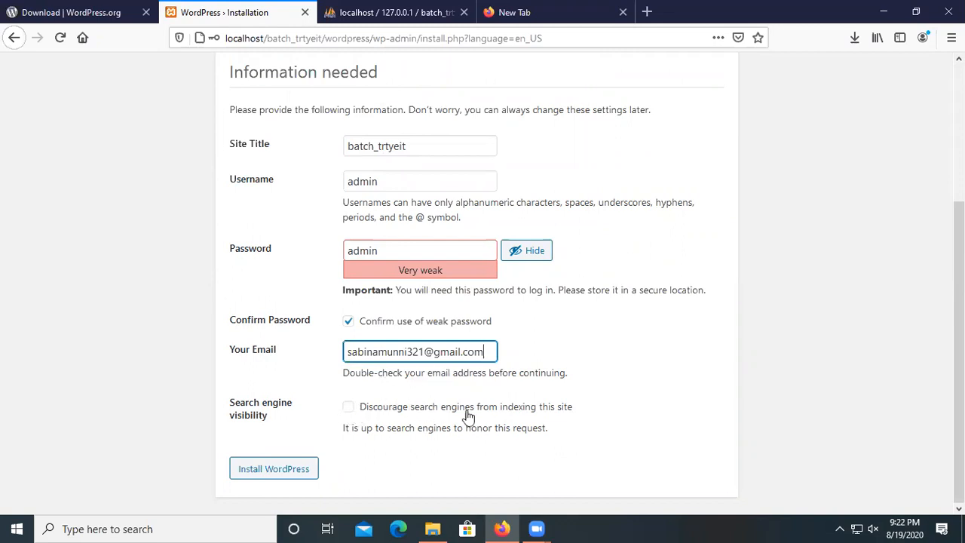
left_click(265, 474)
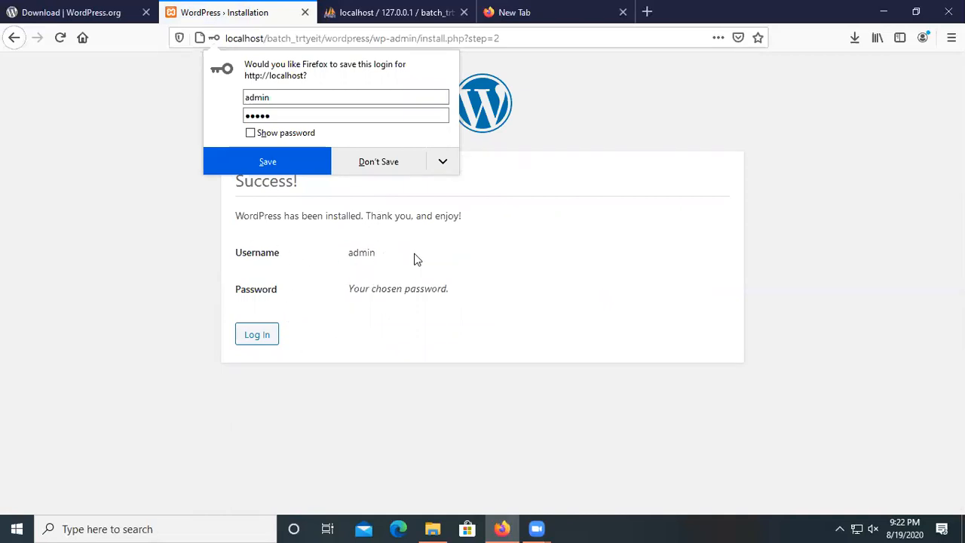
Log in with the saved username and pasted password, declining Firefox's save-login prompt.
left_click(256, 336)
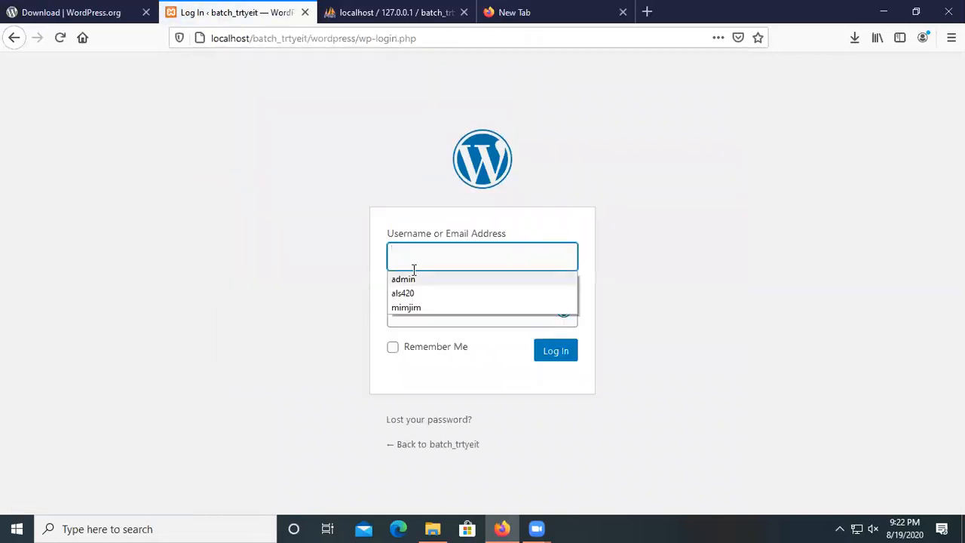
left_click(426, 279)
left_click(418, 312)
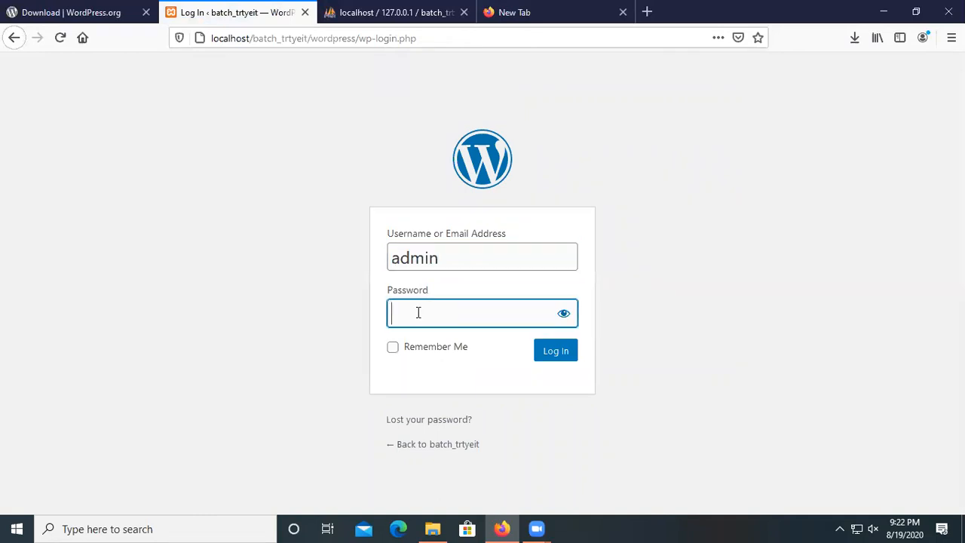
right_click(417, 312)
left_click(459, 402)
left_click(563, 314)
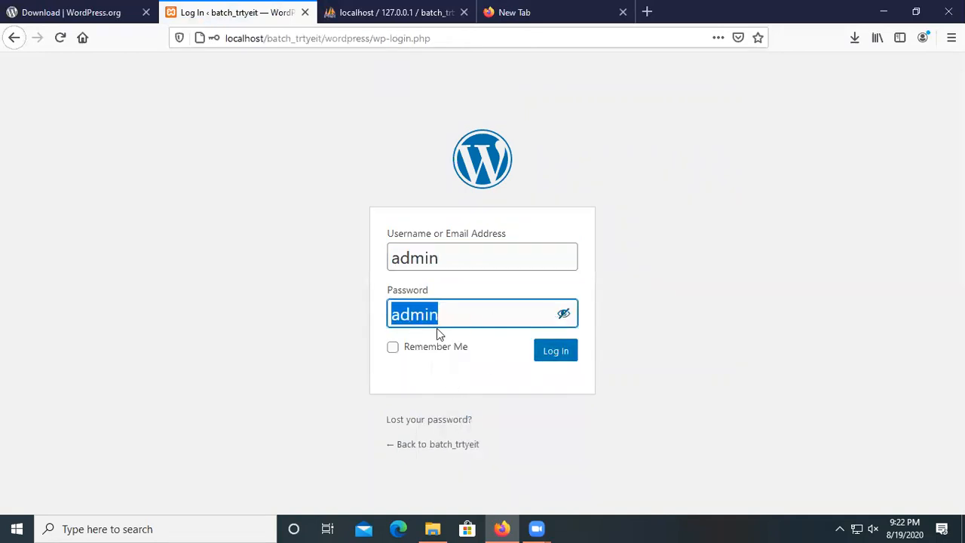
left_click(443, 315)
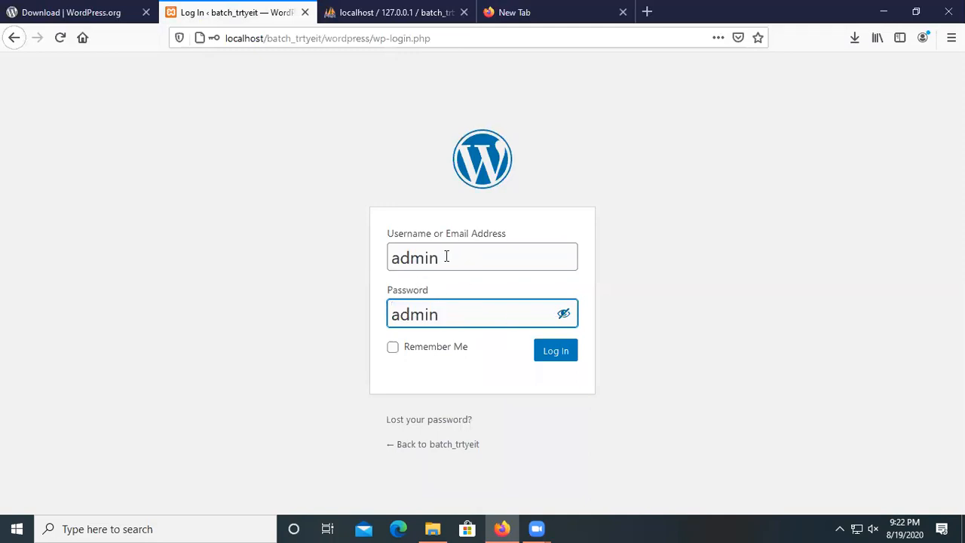
left_click(549, 351)
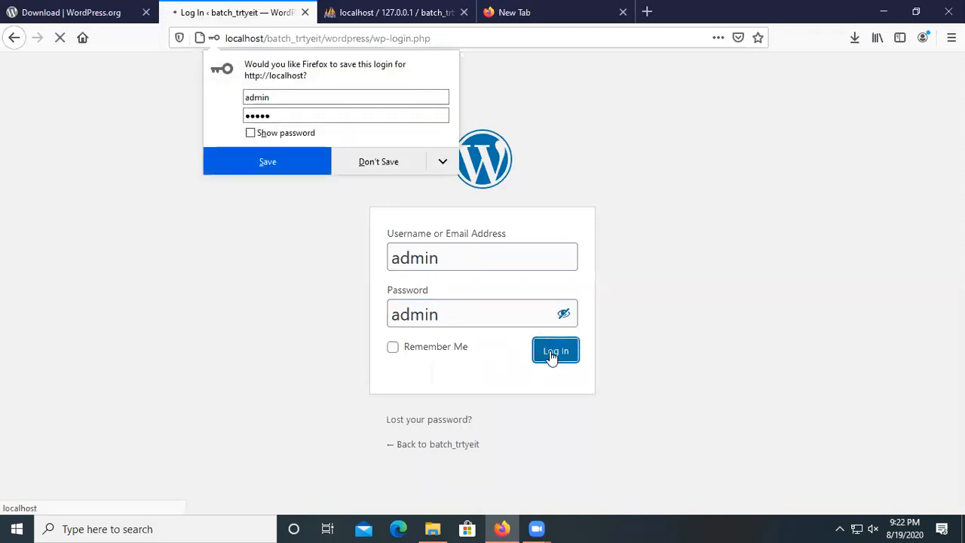
left_click(380, 170)
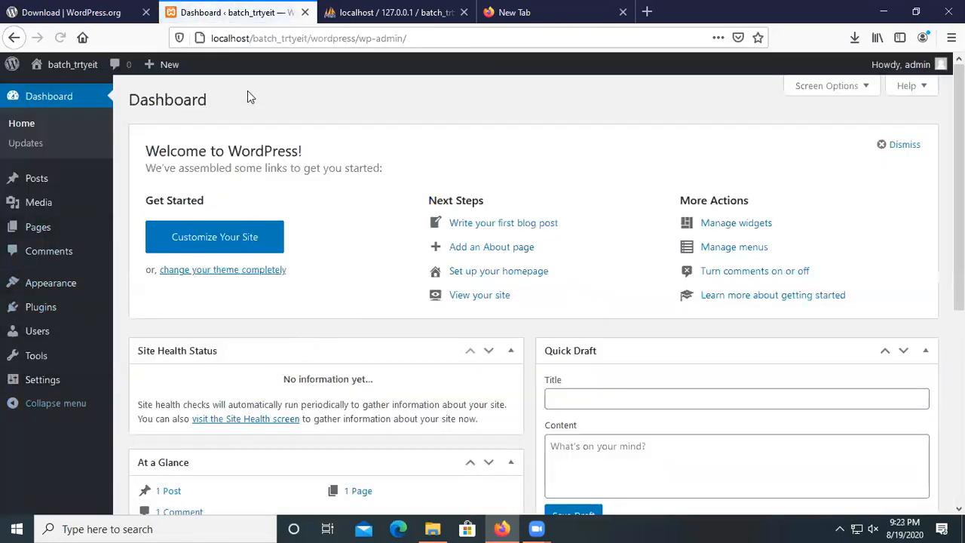
scroll(337, 339, "down", 2)
scroll(337, 340, "down", 4)
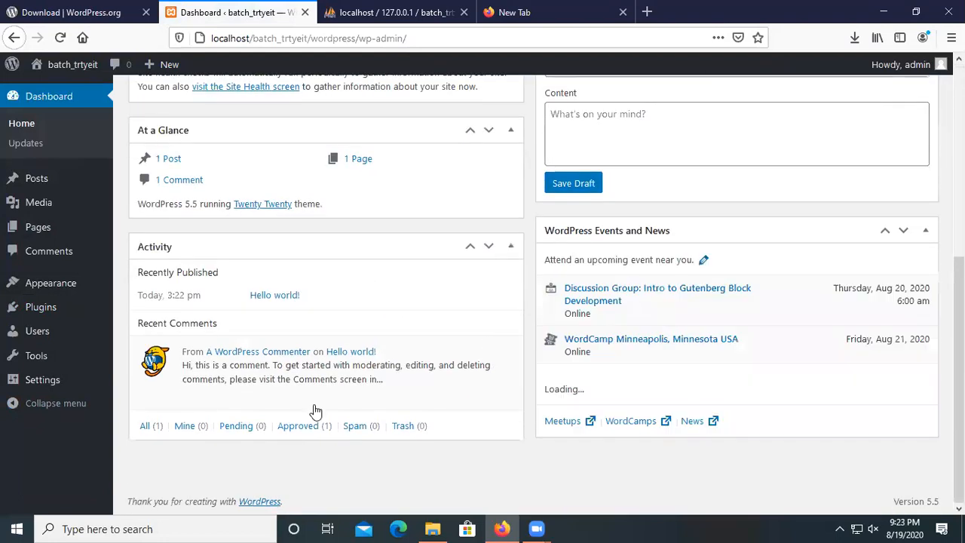
scroll(359, 207, "up", 3)
scroll(359, 207, "up", 2)
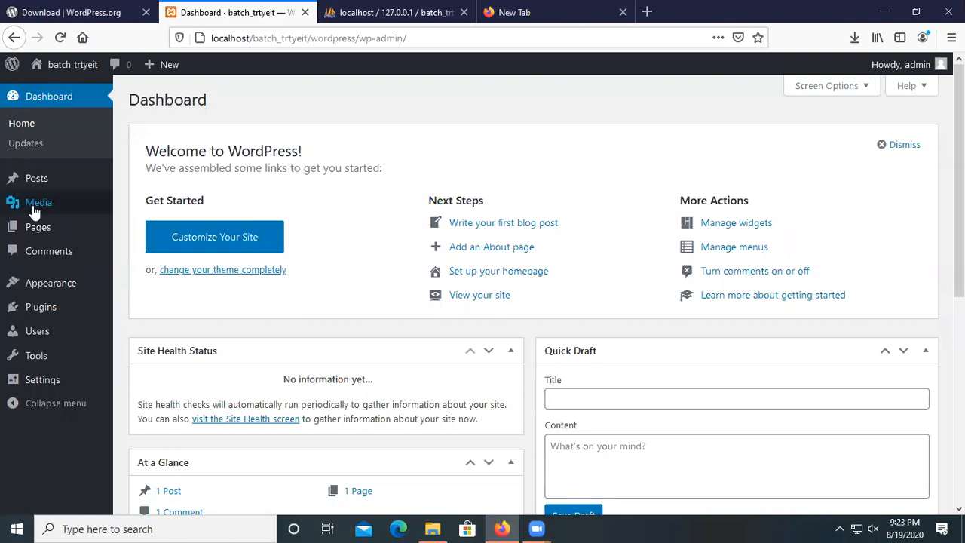
mouse_move(47, 188)
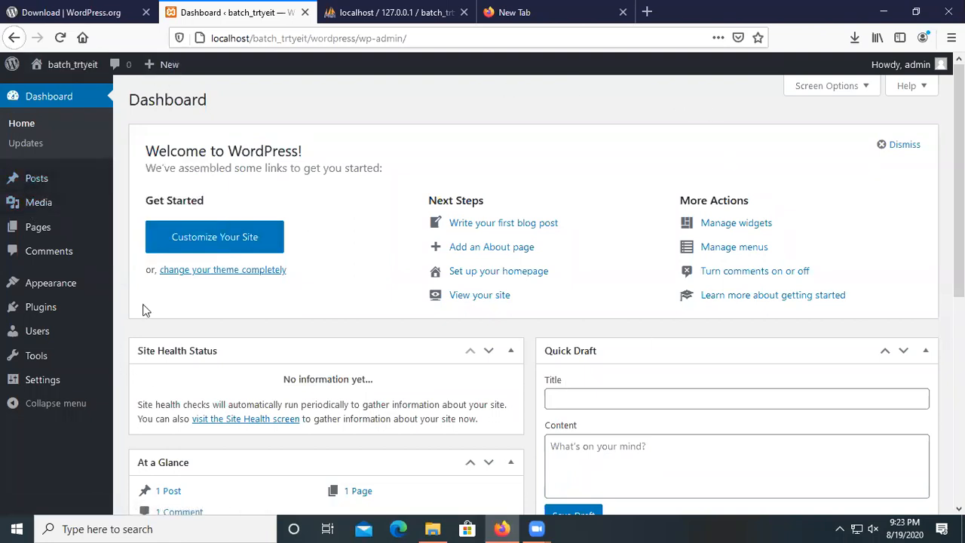
scroll(95, 372, "down", 5)
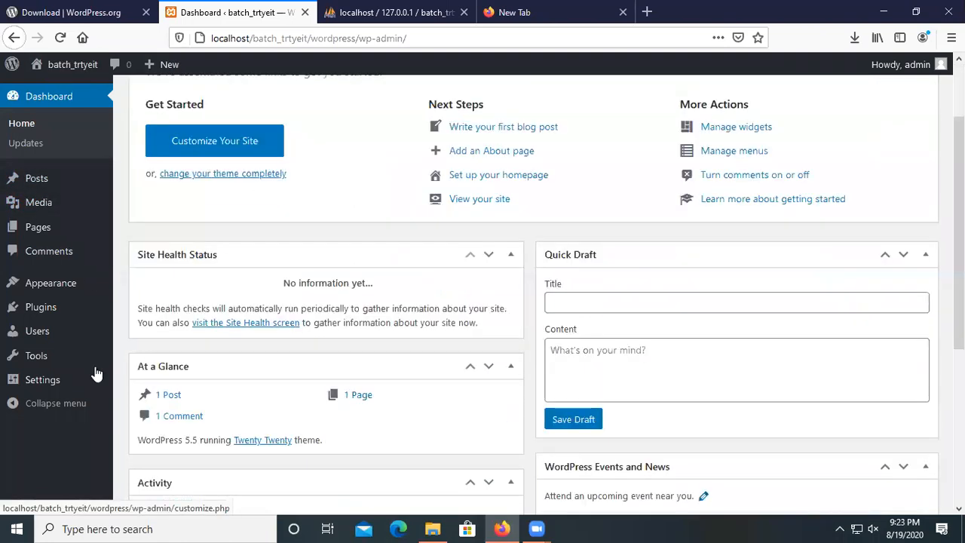
scroll(93, 374, "down", 2)
scroll(377, 352, "up", 7)
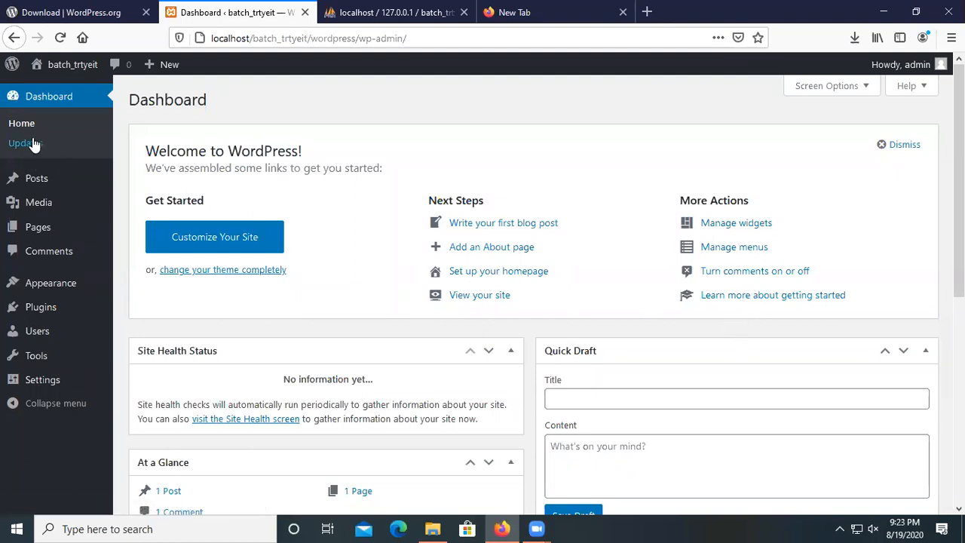
mouse_move(43, 71)
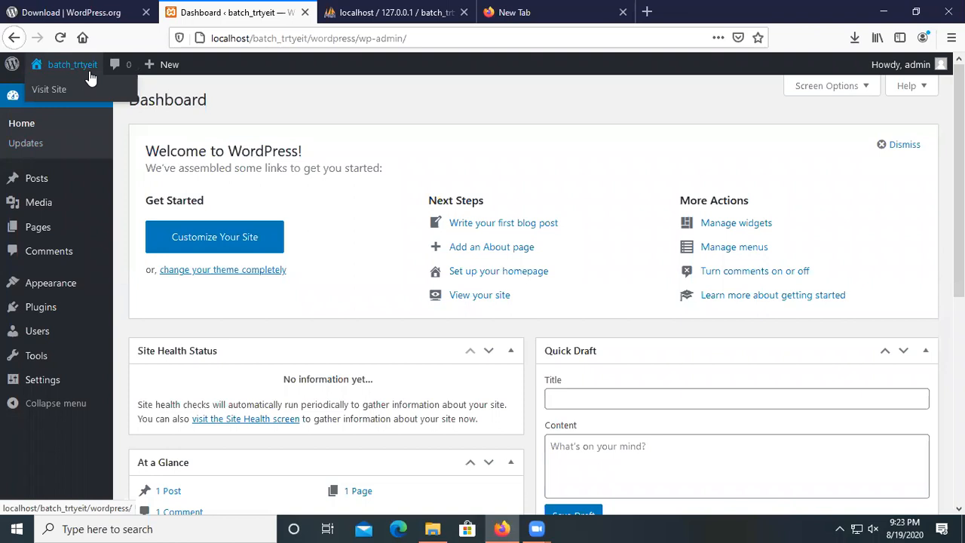
left_click(50, 91)
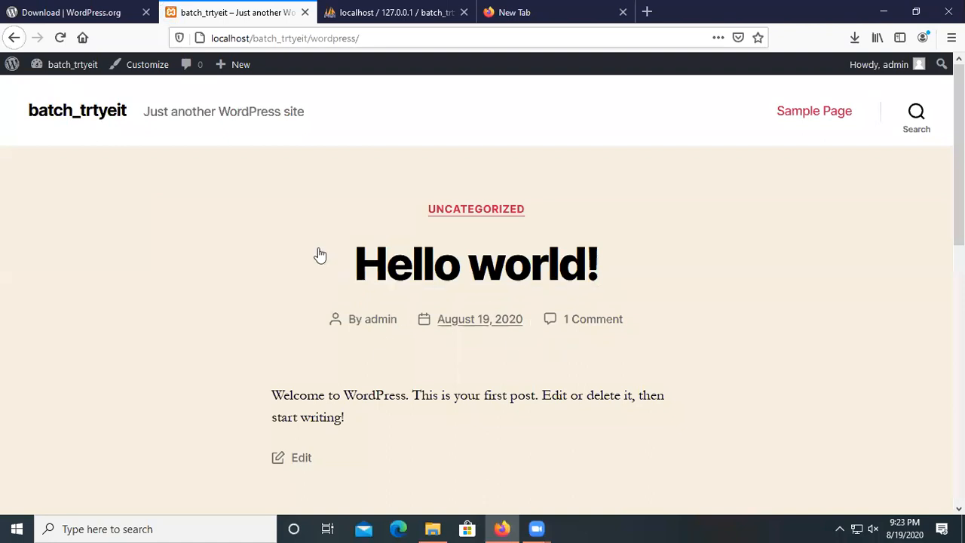
scroll(244, 324, "down", 8)
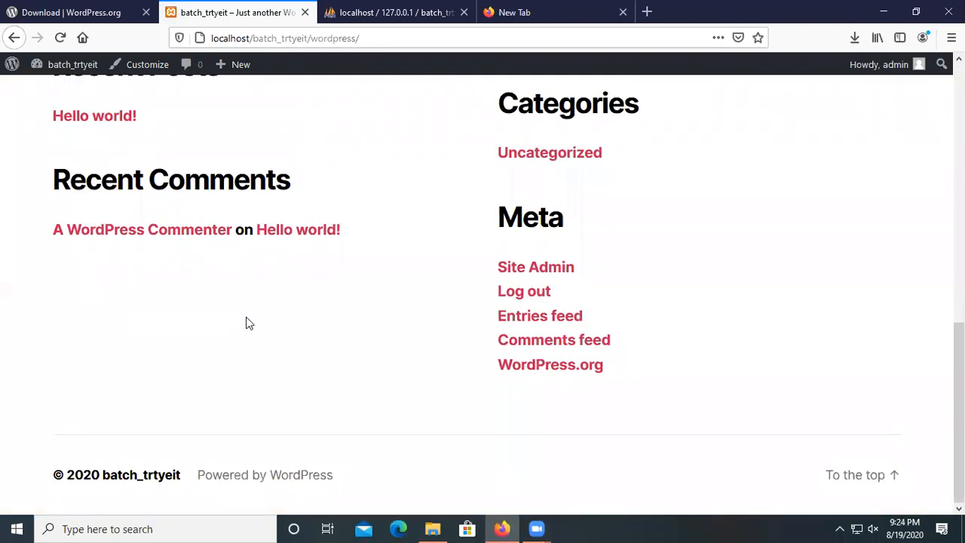
scroll(294, 381, "up", 5)
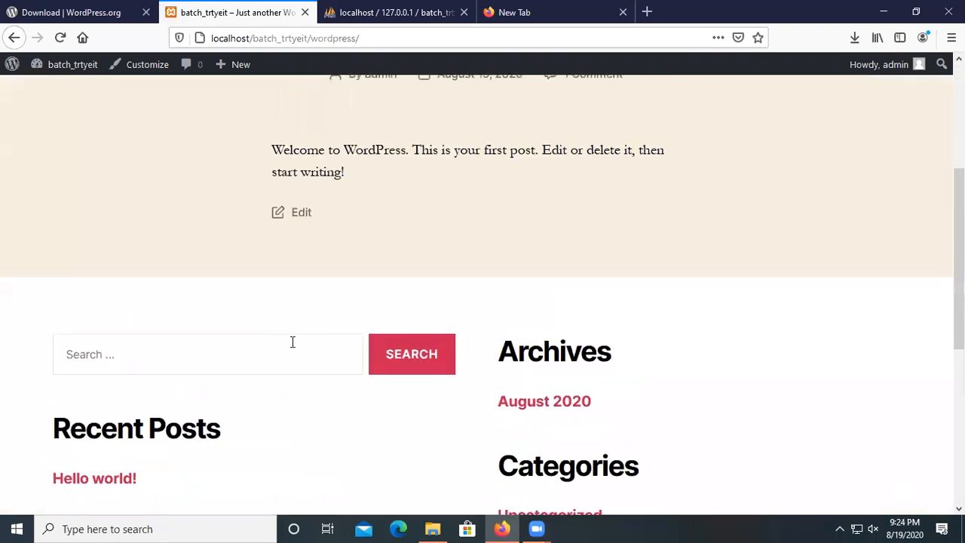
scroll(293, 343, "up", 4)
left_click(48, 68)
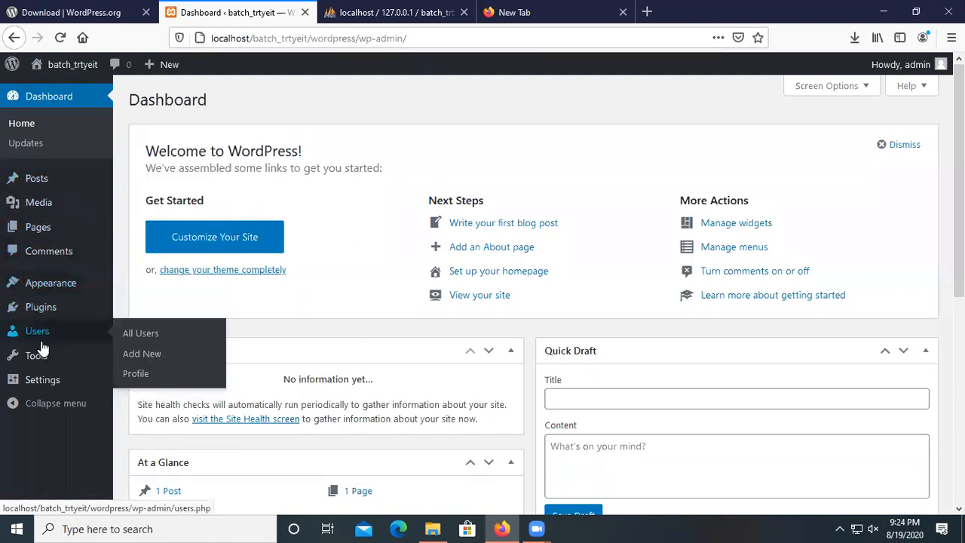
Open Settings > General and review the site title batch_trtyeit and the tagline.
mouse_move(55, 389)
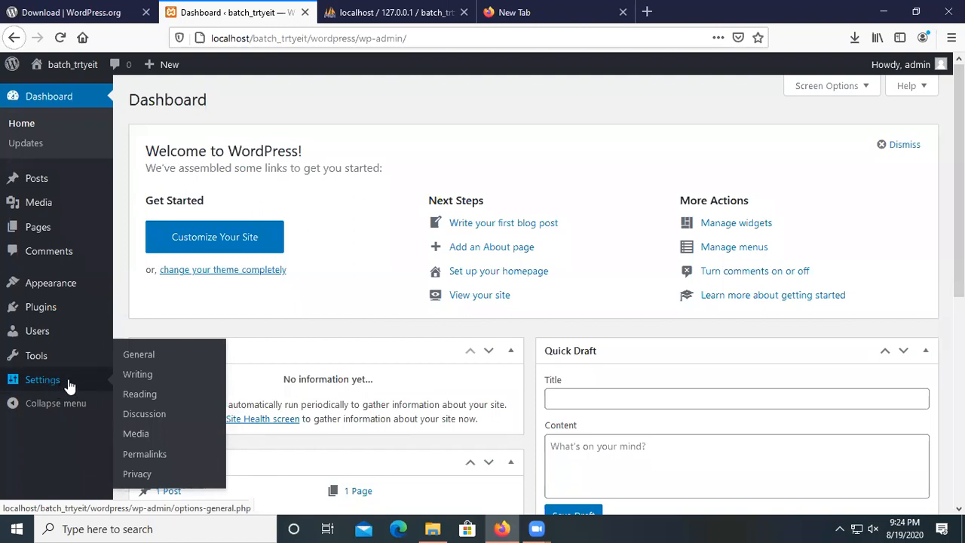
left_click(68, 386)
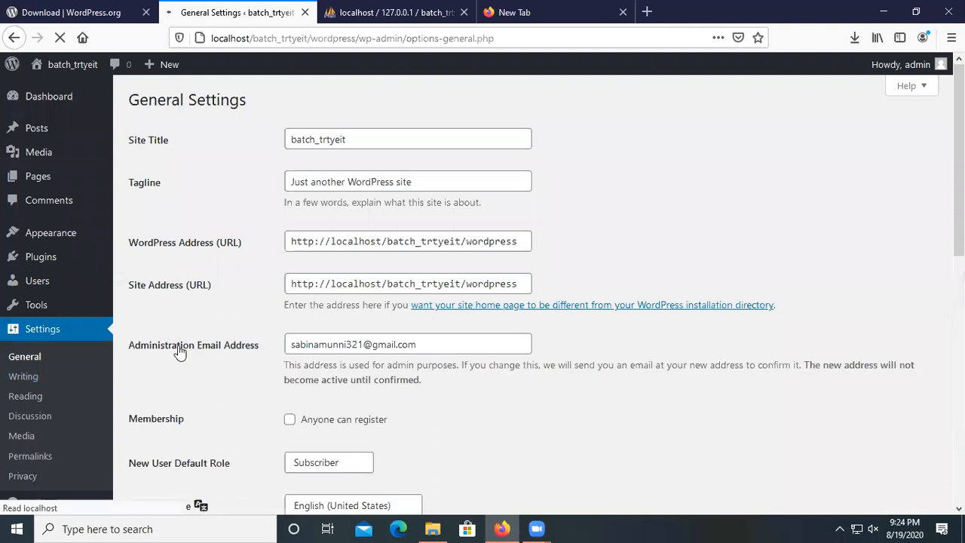
scroll(236, 396, "down", 4)
scroll(236, 398, "down", 4)
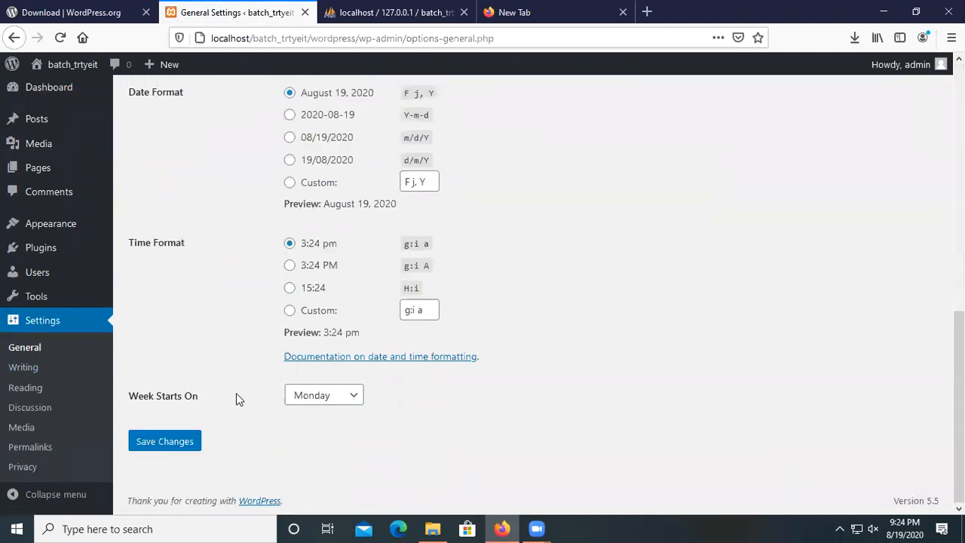
scroll(236, 393, "up", 8)
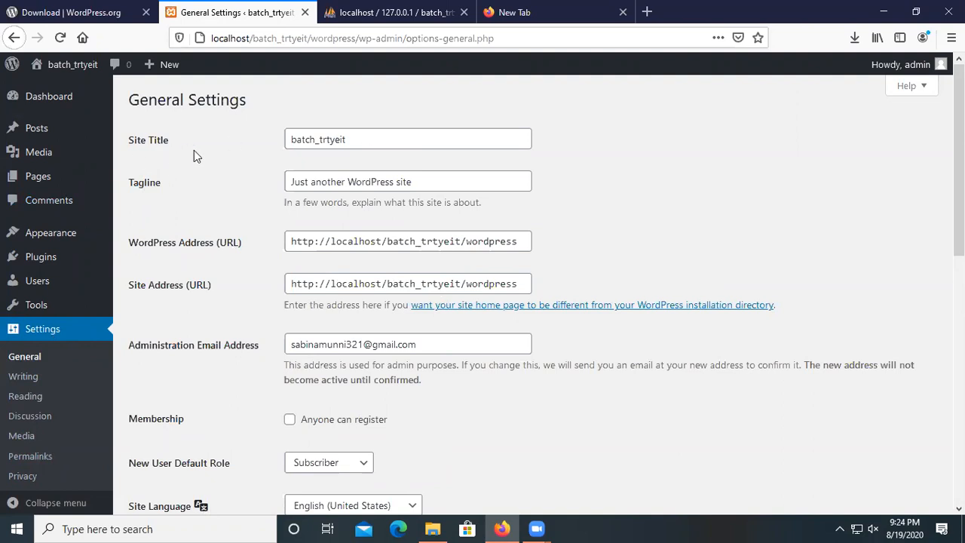
left_click_drag(292, 138, 348, 129)
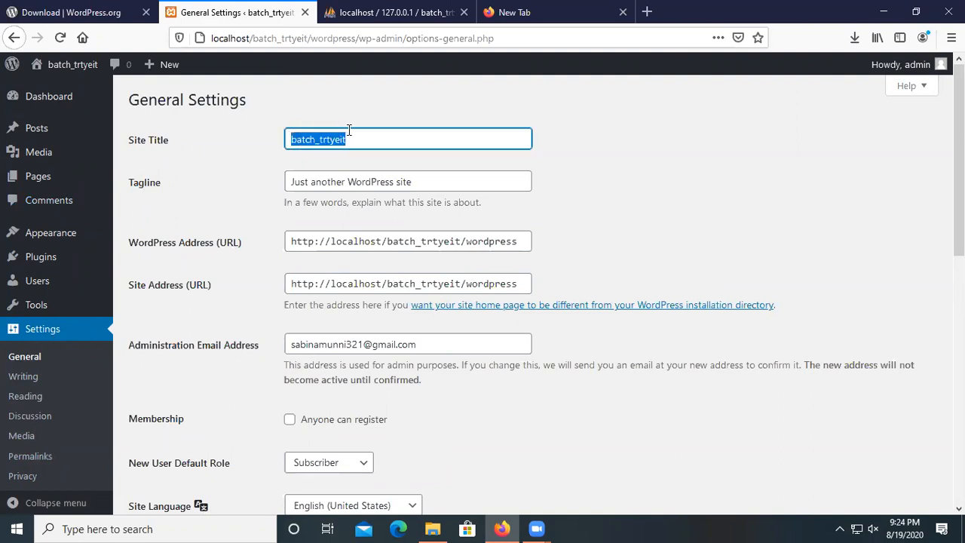
left_click(356, 132)
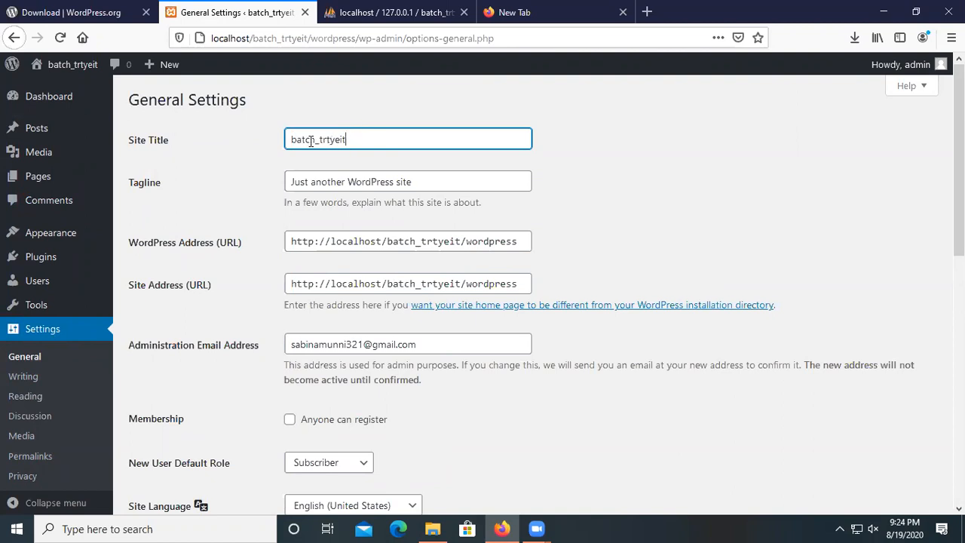
left_click_drag(291, 139, 348, 139)
left_click(353, 139)
left_click_drag(291, 182, 413, 185)
left_click(418, 188)
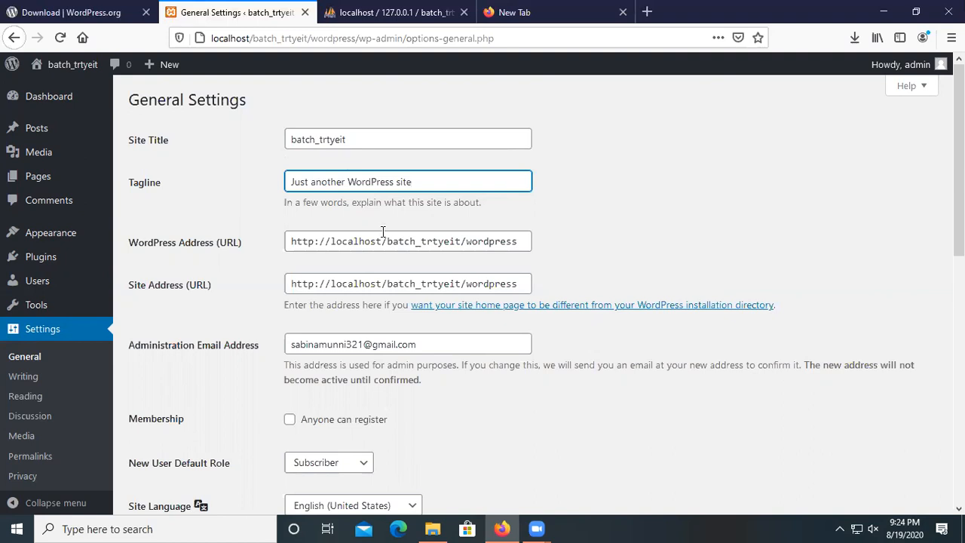
left_click_drag(293, 183, 424, 181)
left_click(425, 181)
Review the administration e-mail address and scroll through the remaining general settings.
scroll(301, 184, "down", 2)
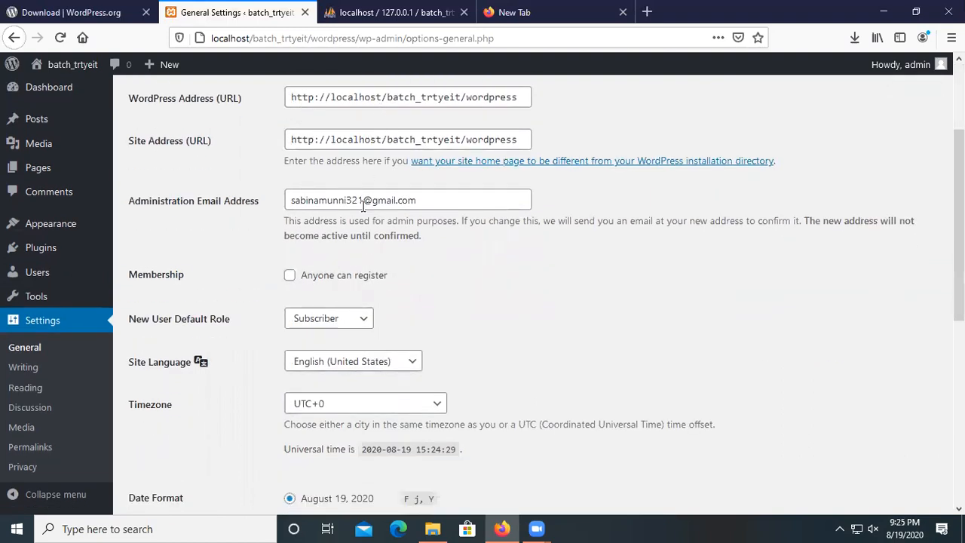
left_click_drag(301, 202, 421, 201)
left_click(421, 201)
scroll(360, 213, "down", 1)
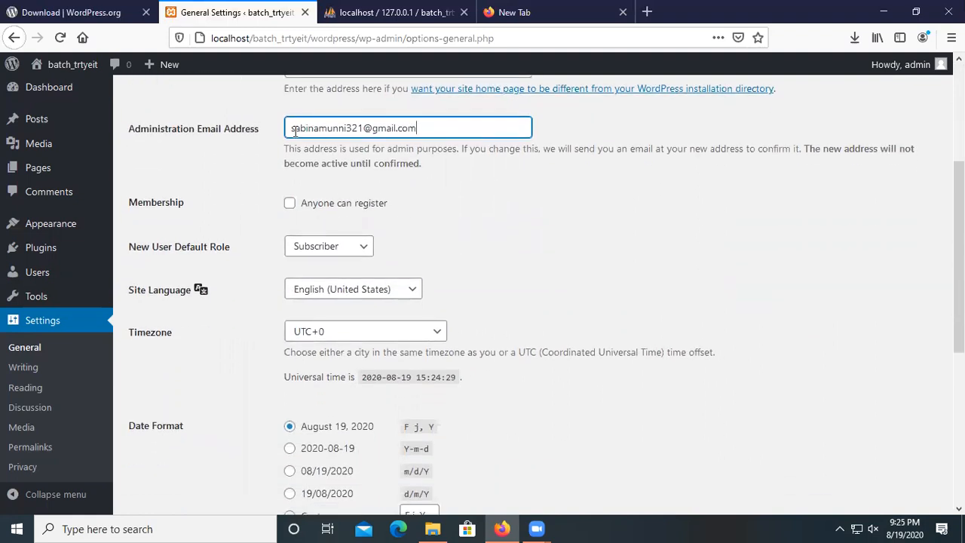
scroll(294, 137, "down", 2)
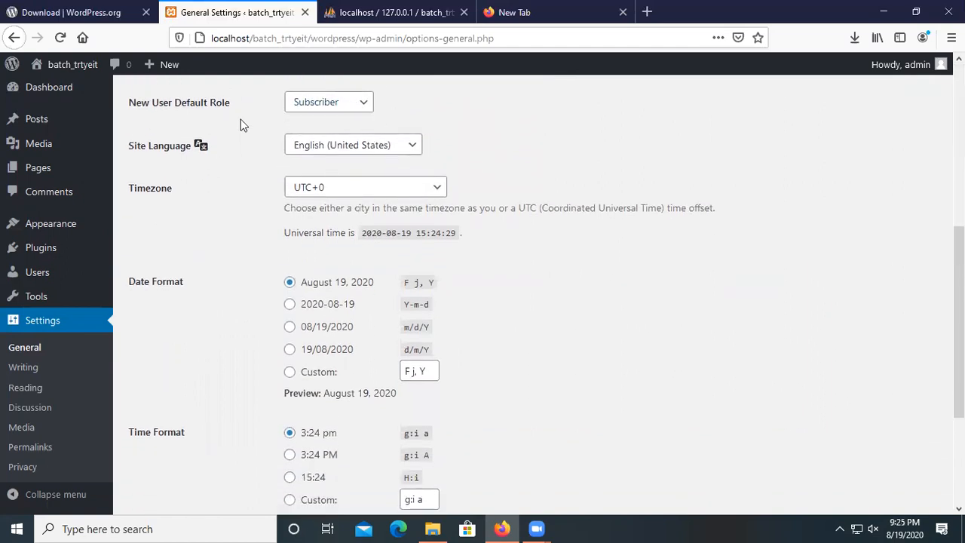
scroll(359, 178, "down", 1)
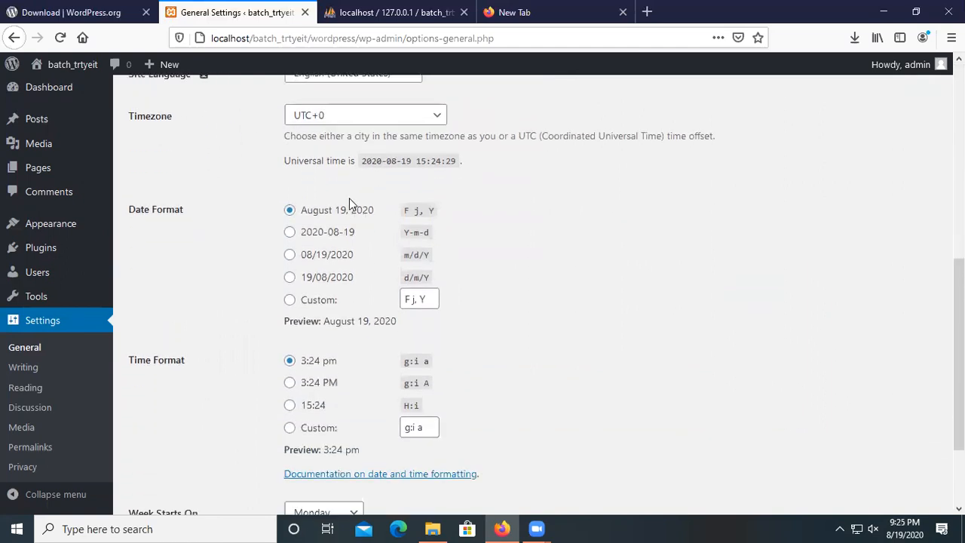
scroll(349, 198, "up", 2)
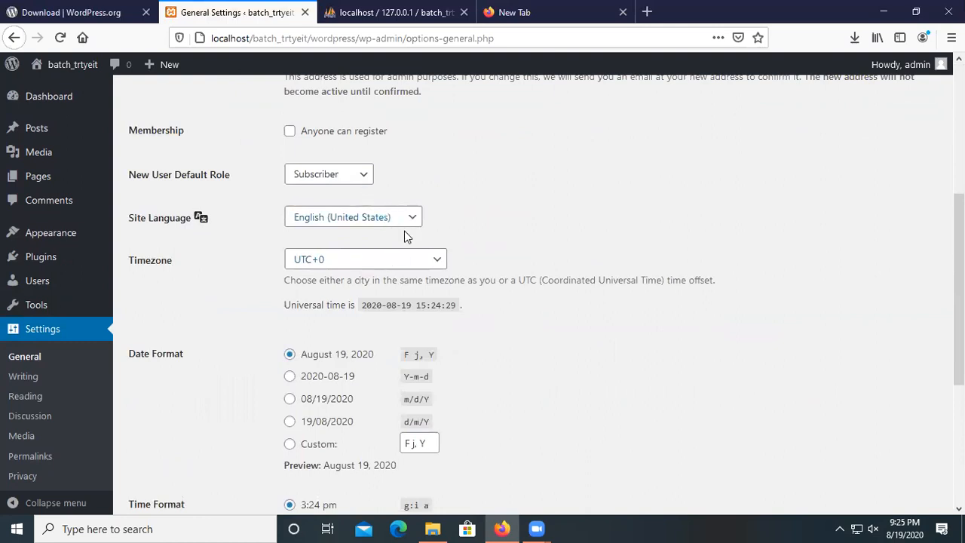
Confirm timezone UTC+0 and week start Monday unchanged, then save the General Settings.
left_click(441, 262)
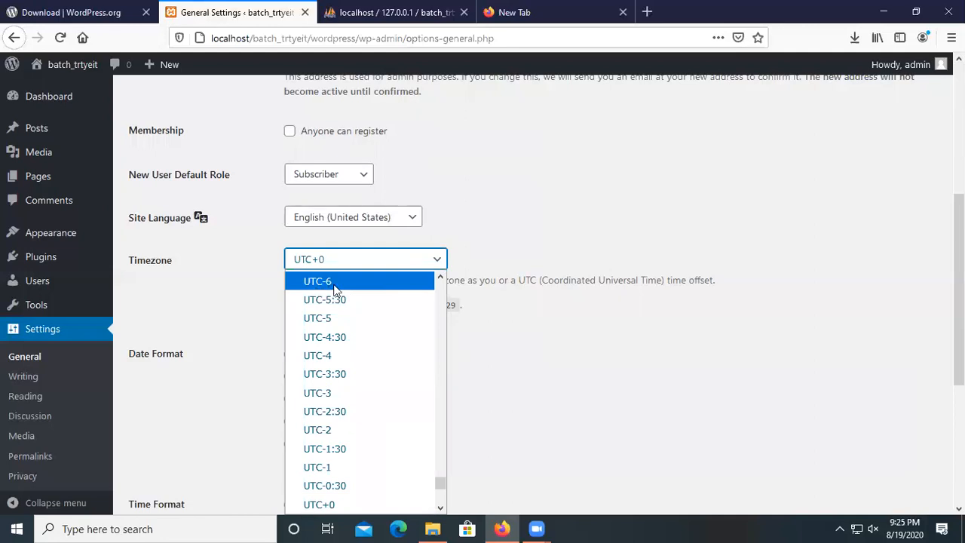
scroll(420, 280, "up", 1)
left_click(441, 262)
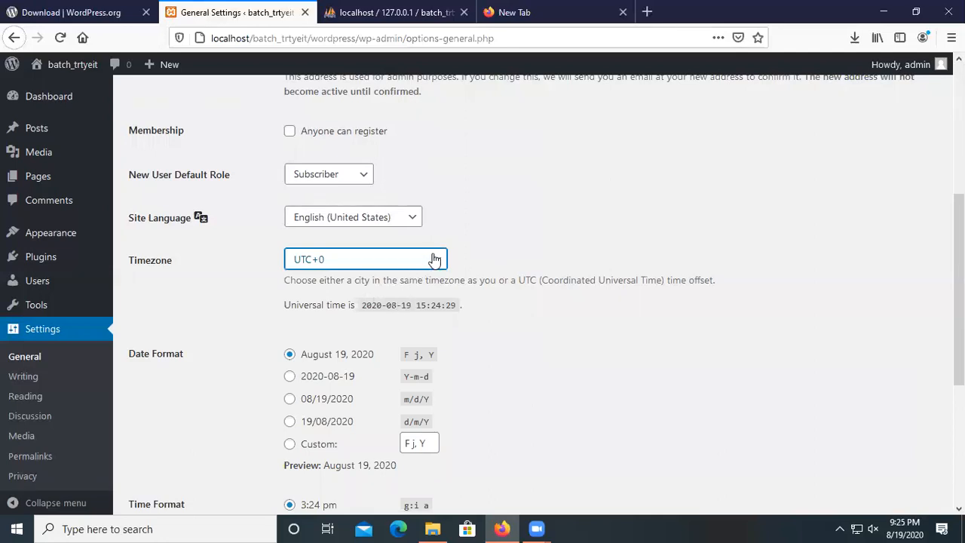
scroll(388, 360, "down", 2)
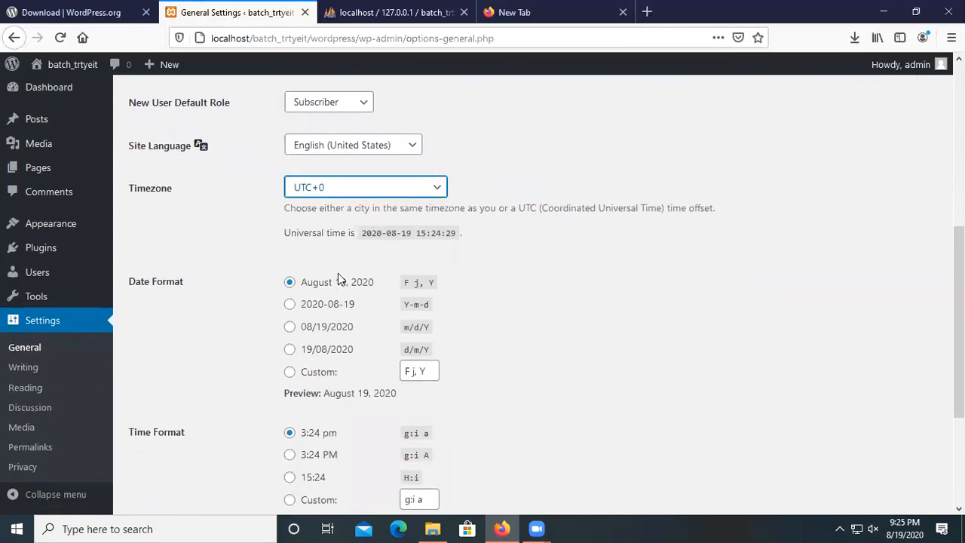
scroll(343, 336, "down", 4)
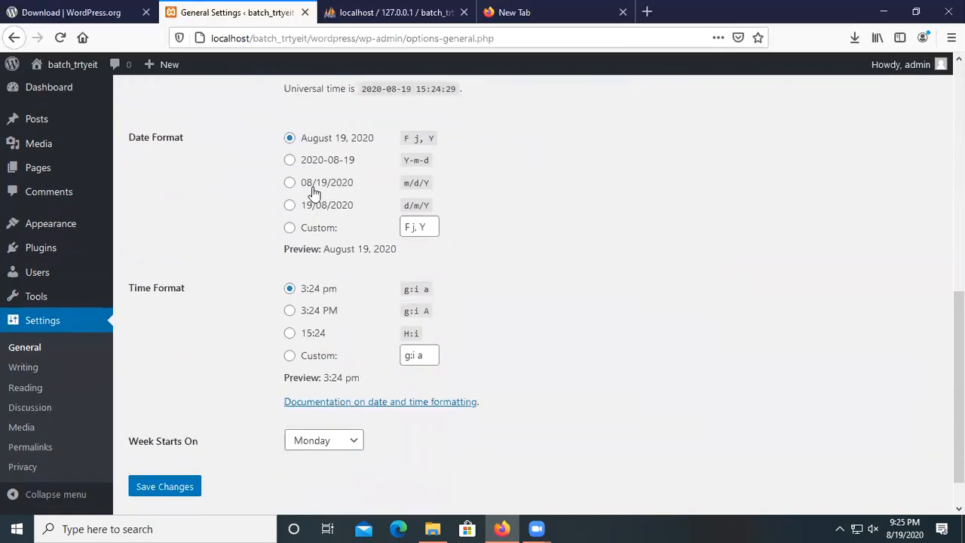
scroll(319, 185, "up", 2)
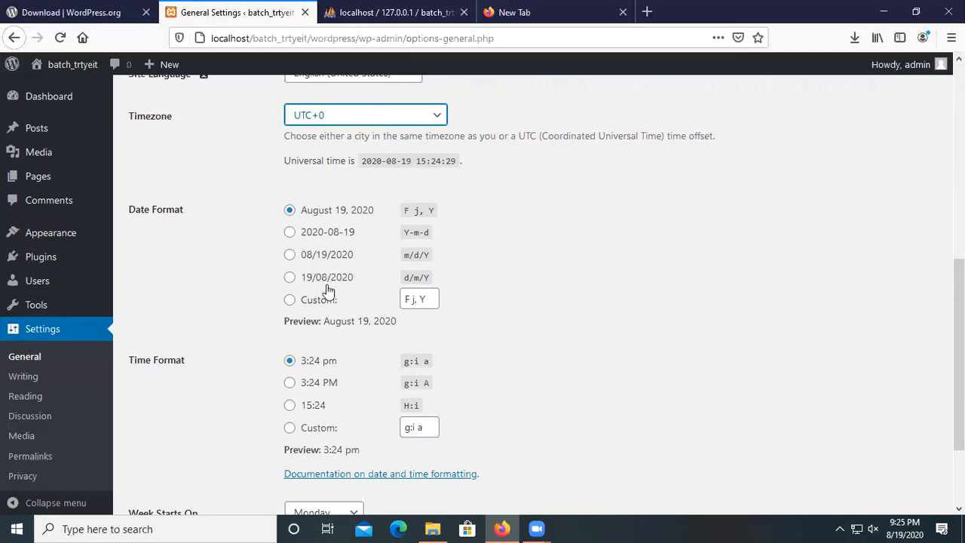
scroll(437, 306, "down", 2)
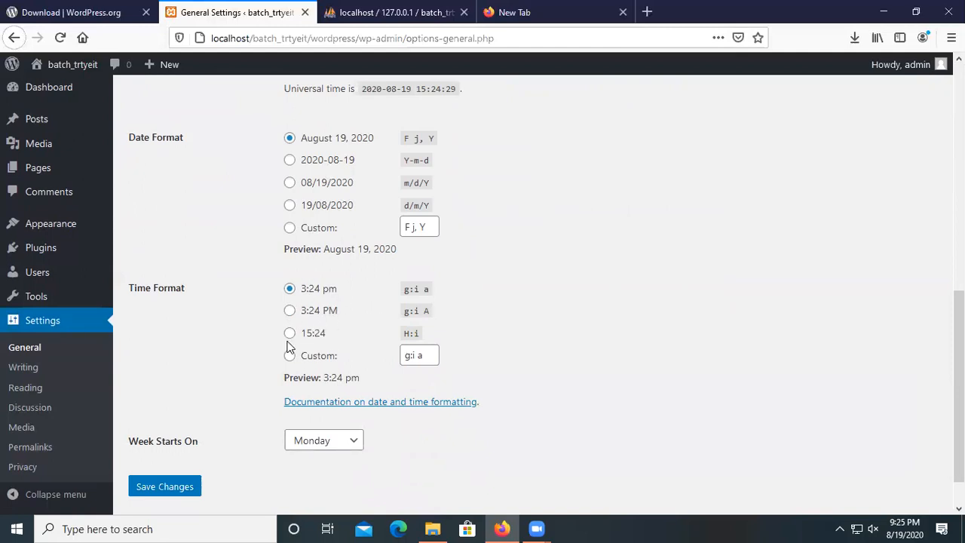
scroll(159, 423, "down", 2)
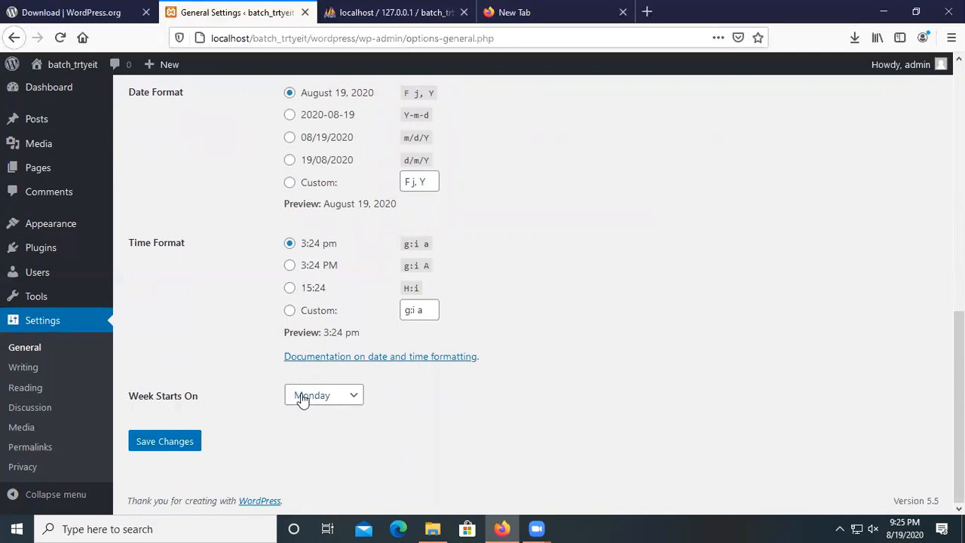
left_click(352, 397)
left_click(356, 398)
left_click(157, 446)
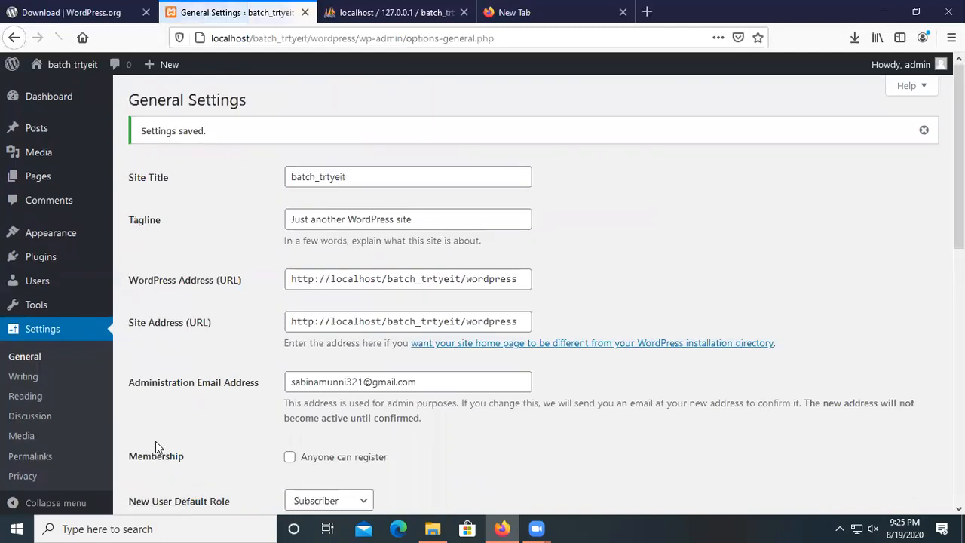
Go to the Reading settings page.
scroll(216, 359, "down", 4)
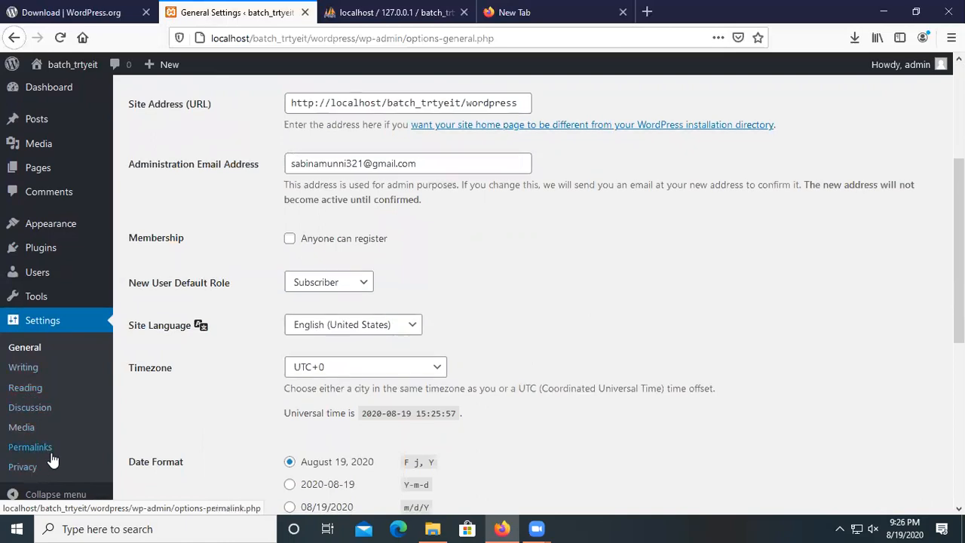
scroll(52, 457, "down", 3)
scroll(251, 368, "up", 5)
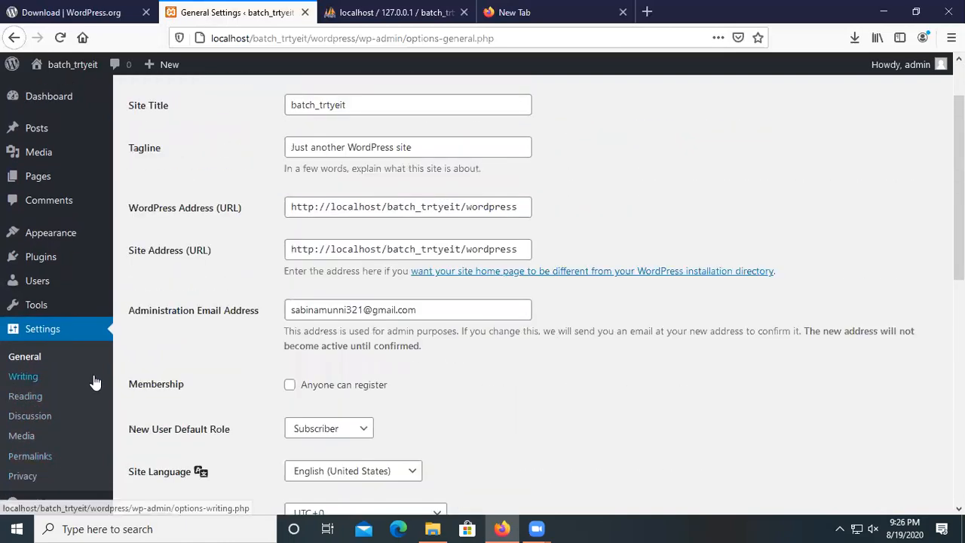
left_click(27, 405)
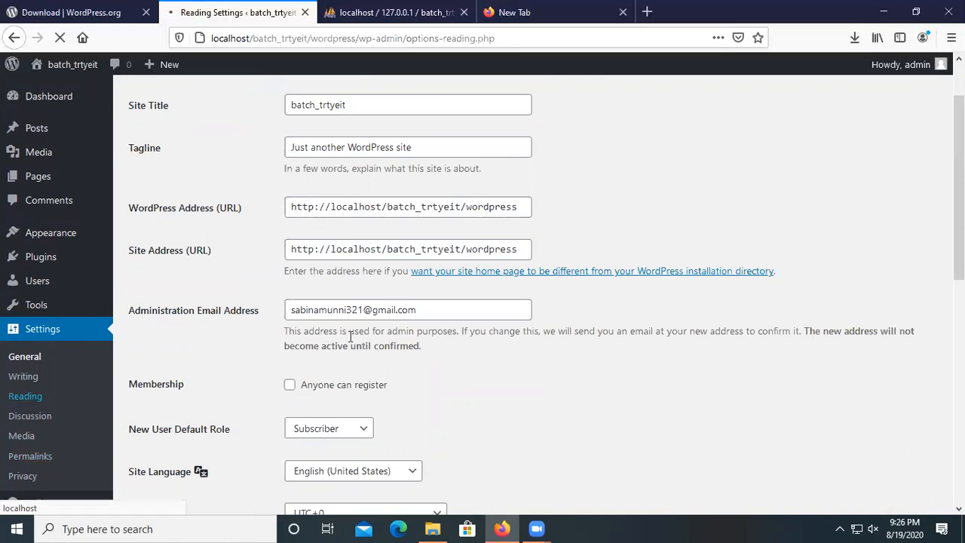
scroll(289, 264, "down", 1)
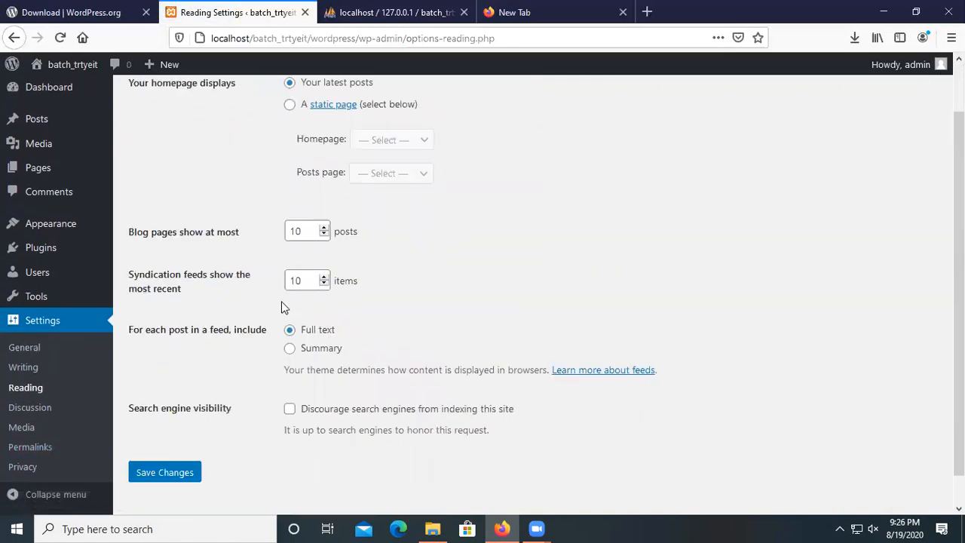
scroll(281, 301, "up", 1)
Set the homepage to 'A static page', keep the Homepage choice unchanged, and save.
left_click(290, 162)
left_click(421, 196)
left_click(421, 197)
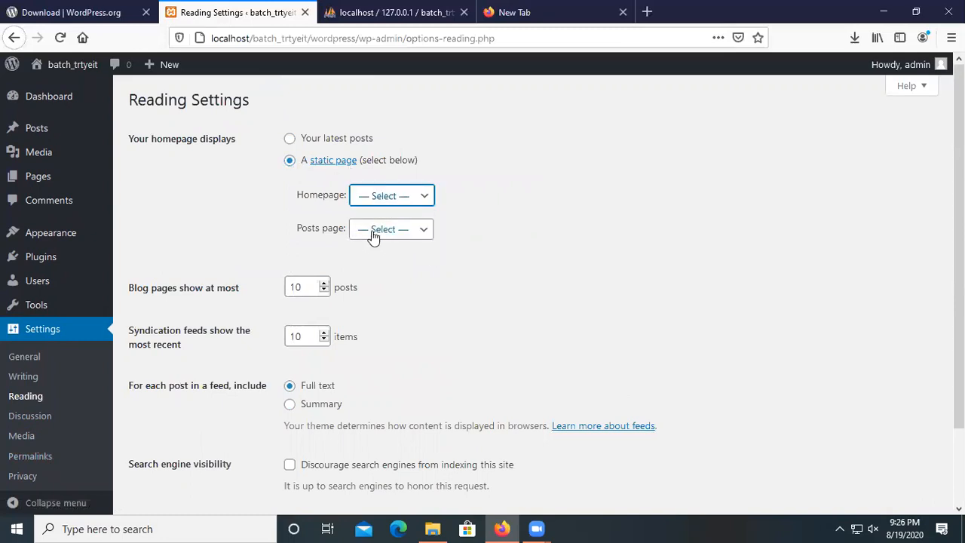
scroll(377, 151, "down", 2)
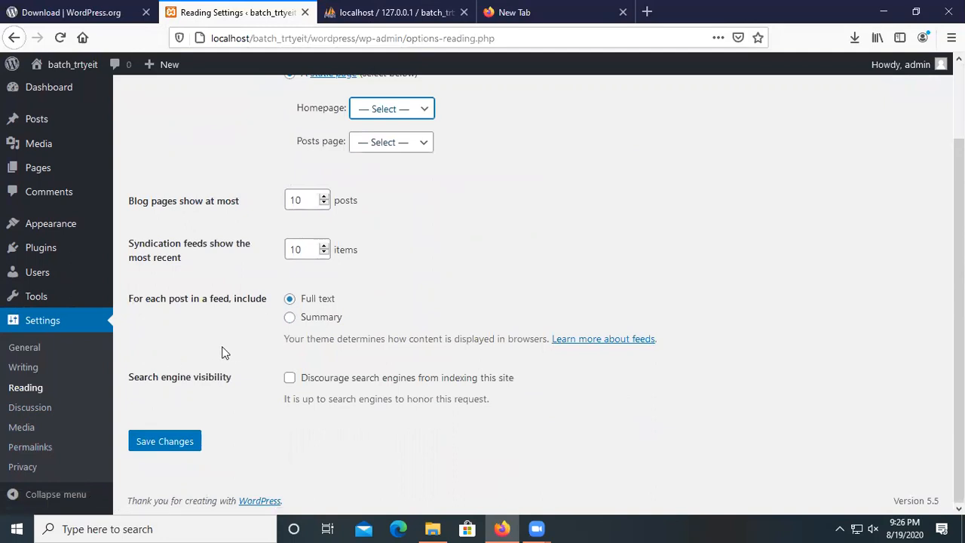
scroll(222, 352, "up", 2)
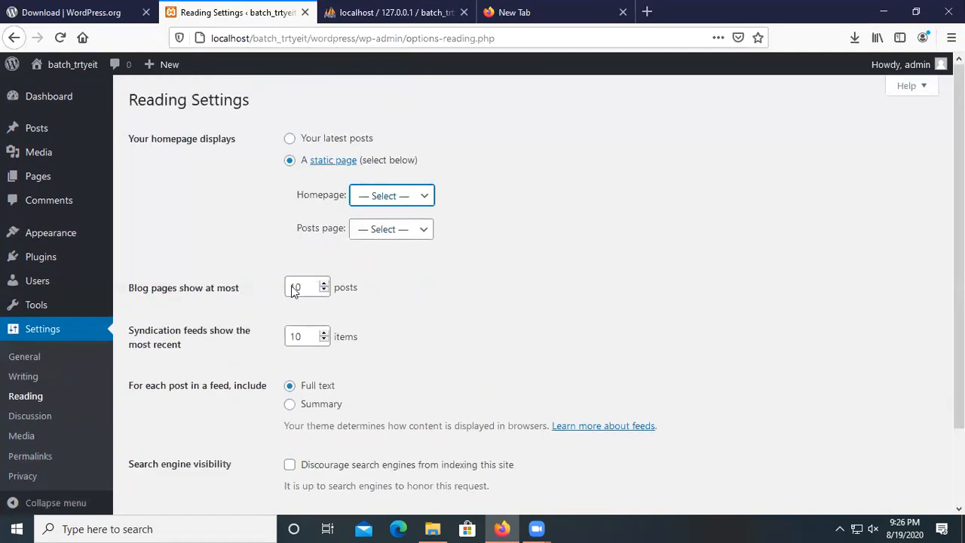
scroll(302, 293, "down", 2)
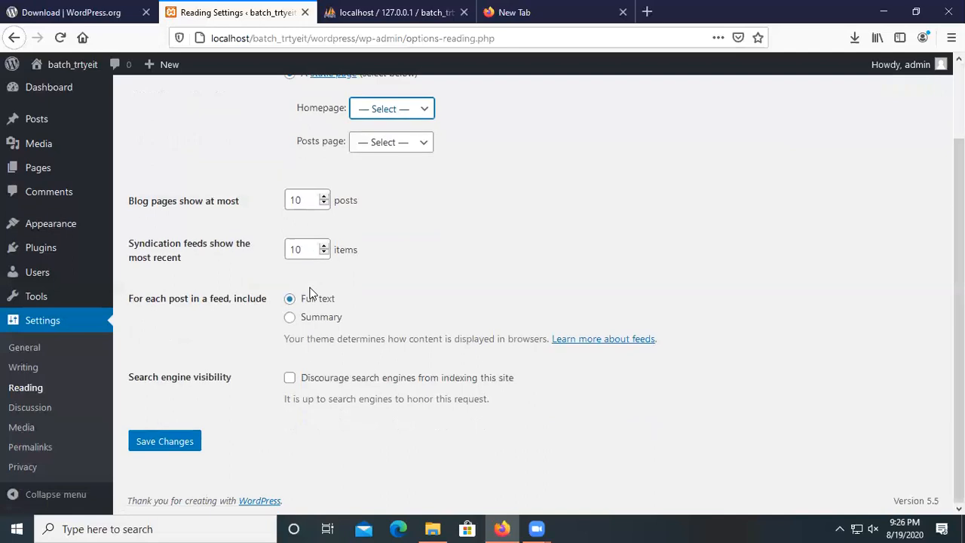
left_click(169, 445)
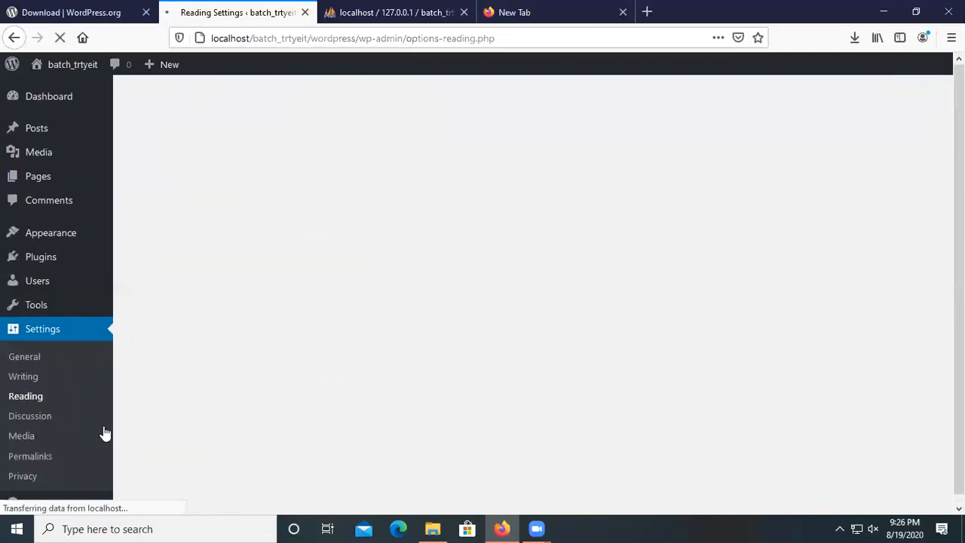
Scroll through the Discussion, Media and Permalink settings, then review the Privacy Settings page.
scroll(46, 414, "down", 2)
left_click(29, 411)
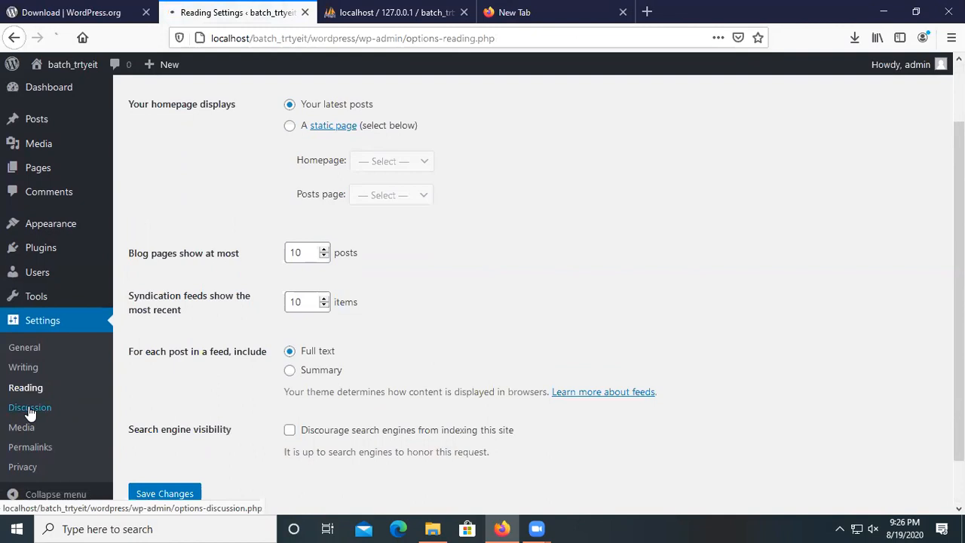
scroll(355, 376, "down", 8)
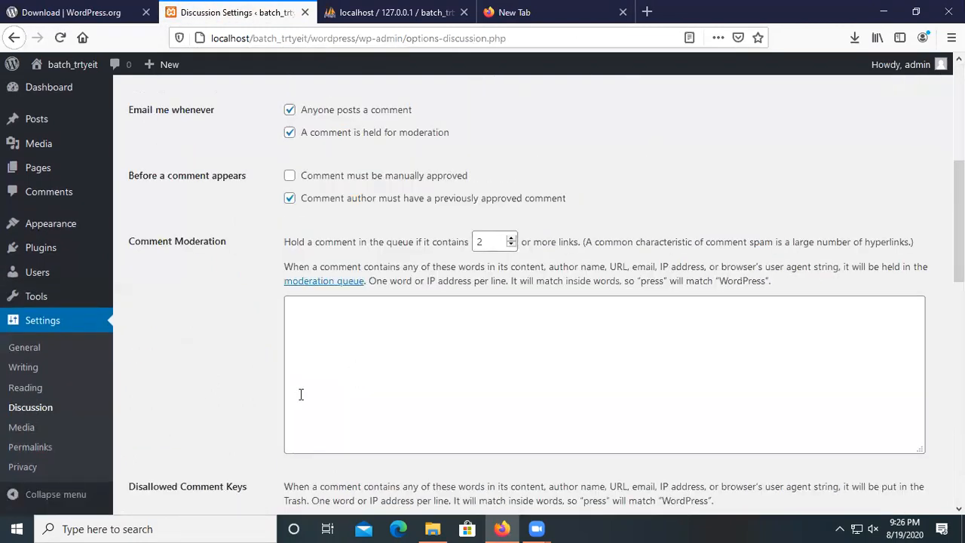
left_click(23, 435)
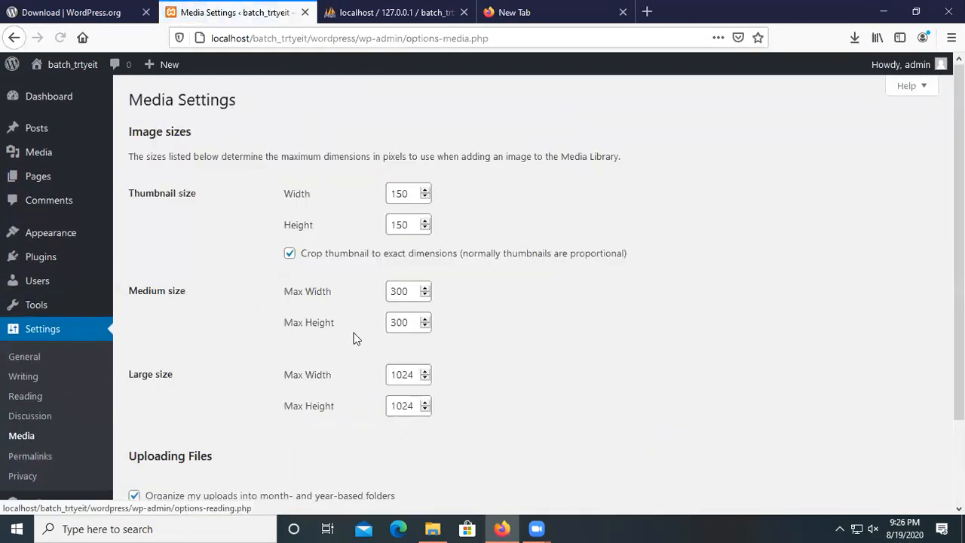
scroll(313, 362, "down", 3)
left_click(34, 448)
scroll(83, 443, "down", 3)
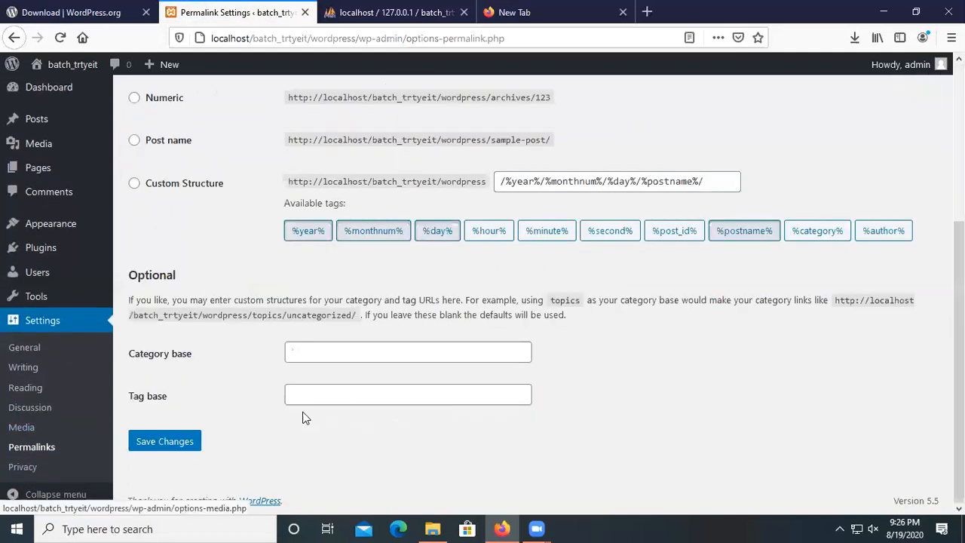
left_click(25, 469)
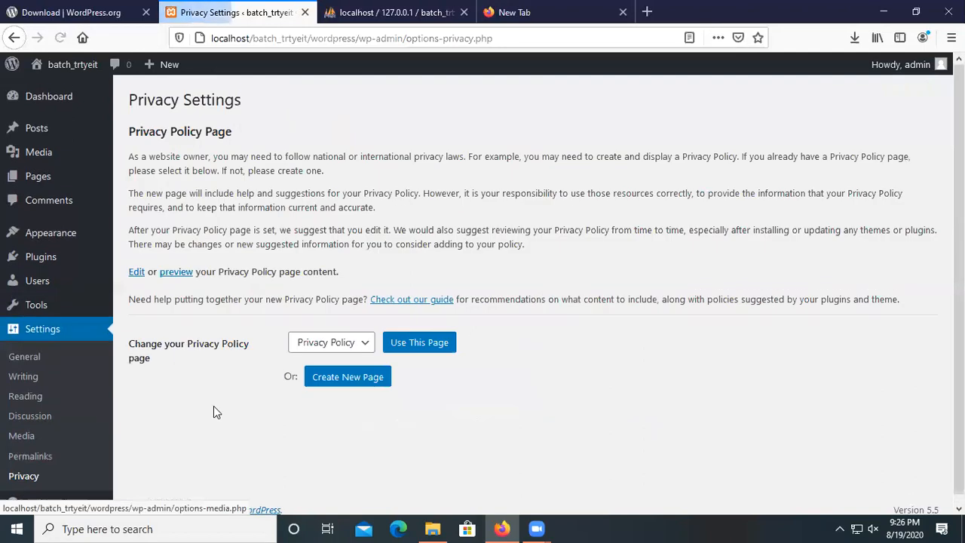
scroll(25, 445, "up", 1)
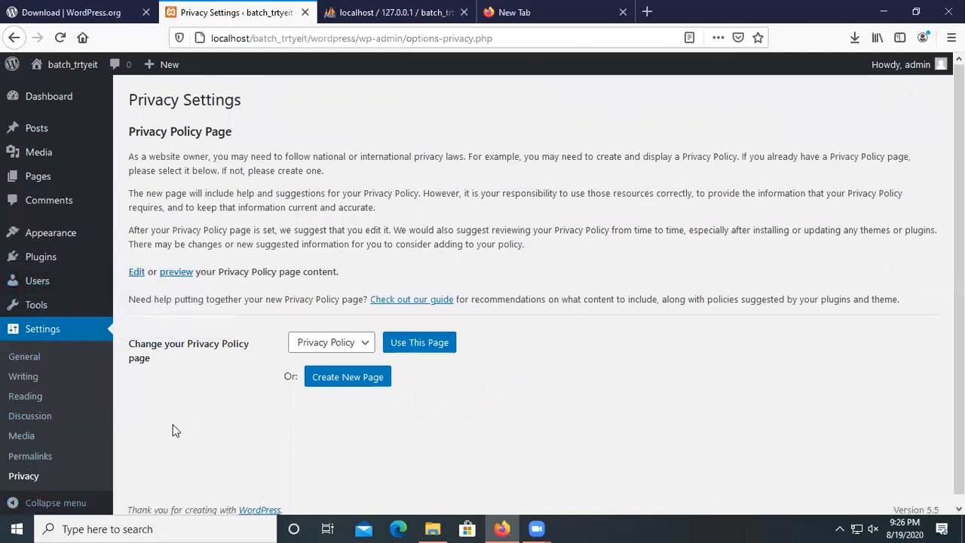
scroll(25, 473, "down", 1)
scroll(505, 256, "up", 1)
mouse_move(914, 72)
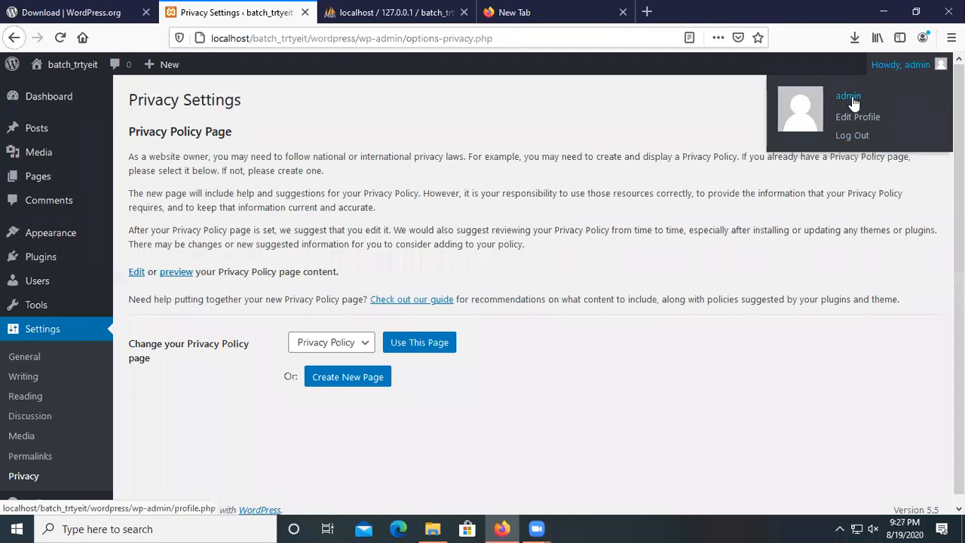
Log out and log back in as admin with the pasted password, declining Firefox's save prompt.
left_click(866, 137)
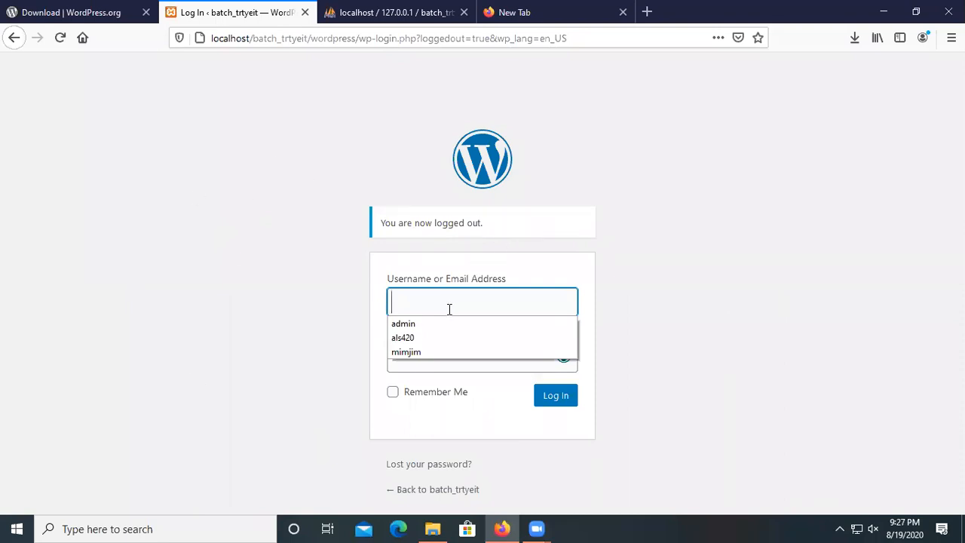
left_click(411, 324)
left_click(444, 362)
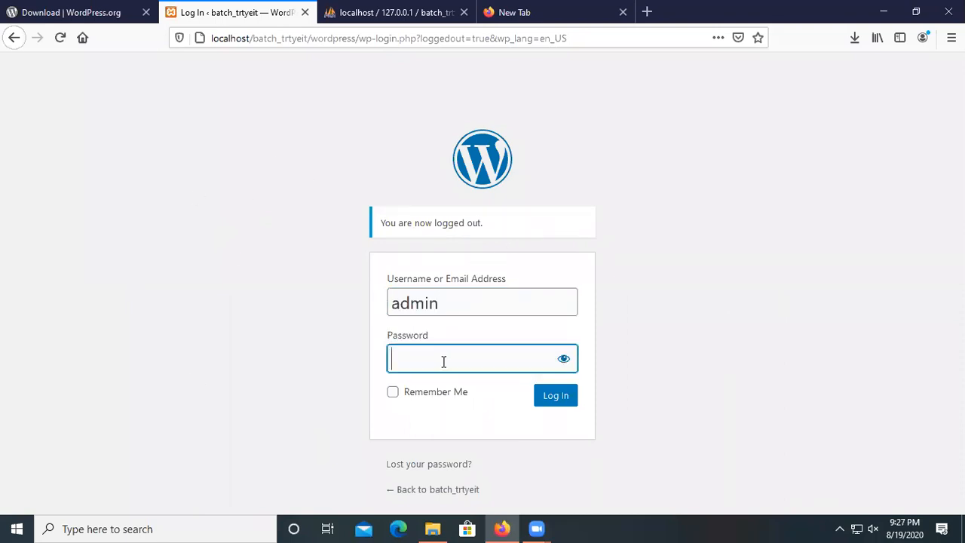
right_click(444, 362)
left_click(490, 459)
left_click(567, 398)
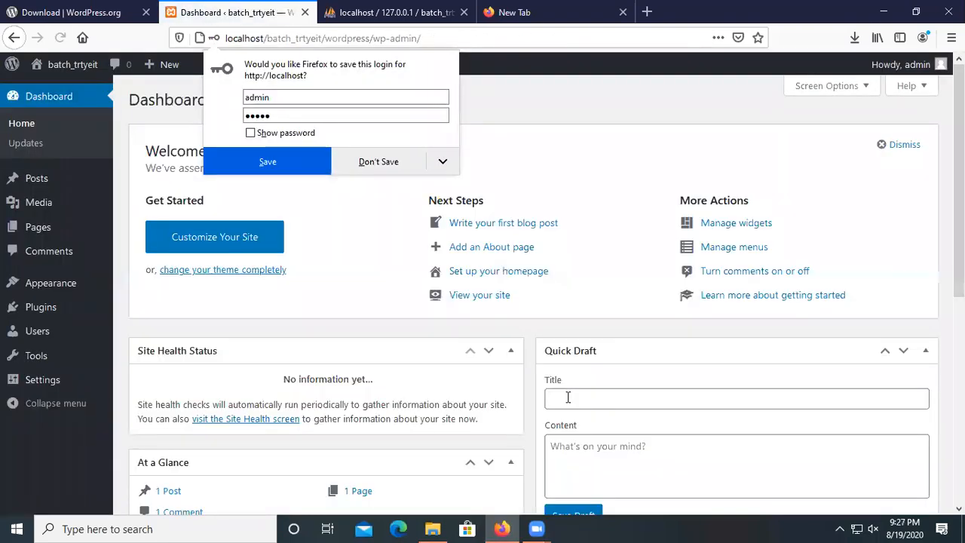
left_click(400, 168)
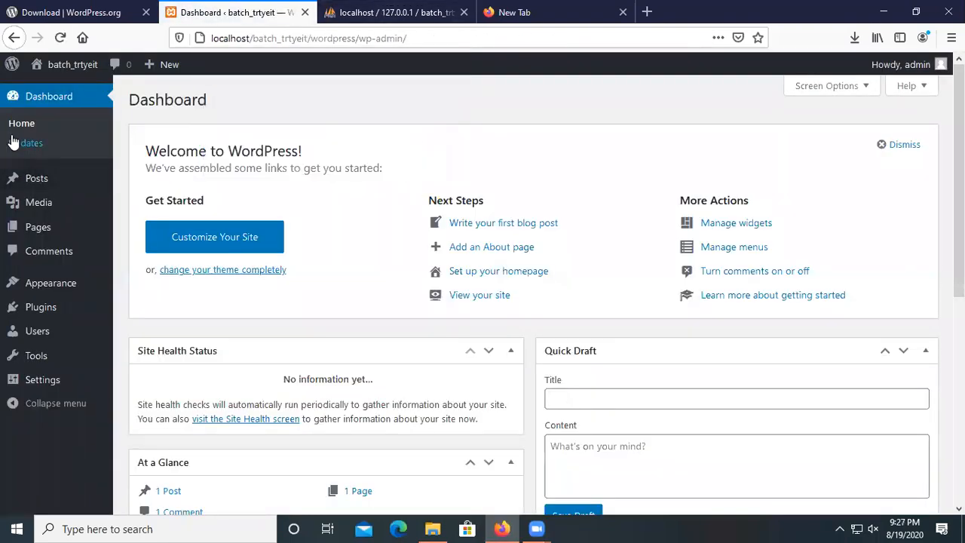
Go to Settings > General from the Dashboard.
scroll(341, 332, "down", 5)
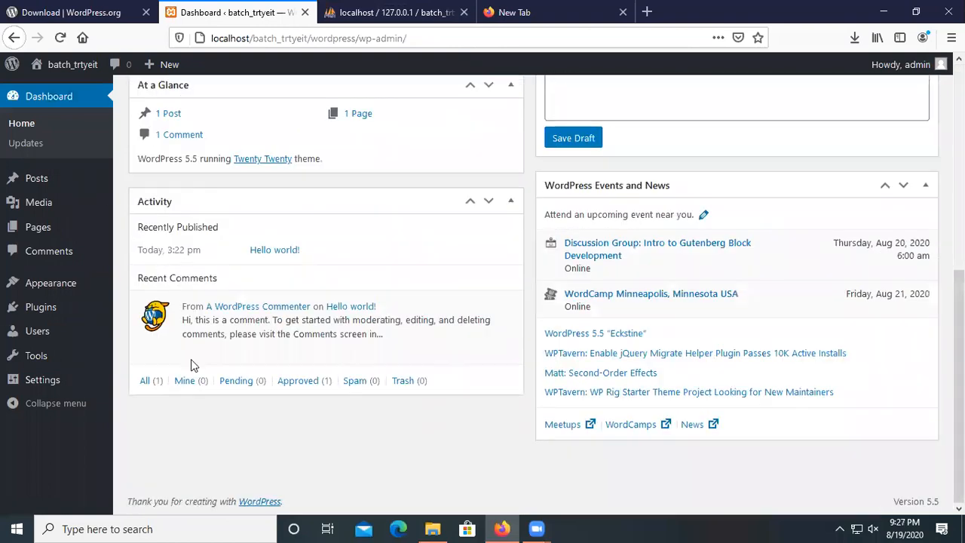
mouse_move(42, 210)
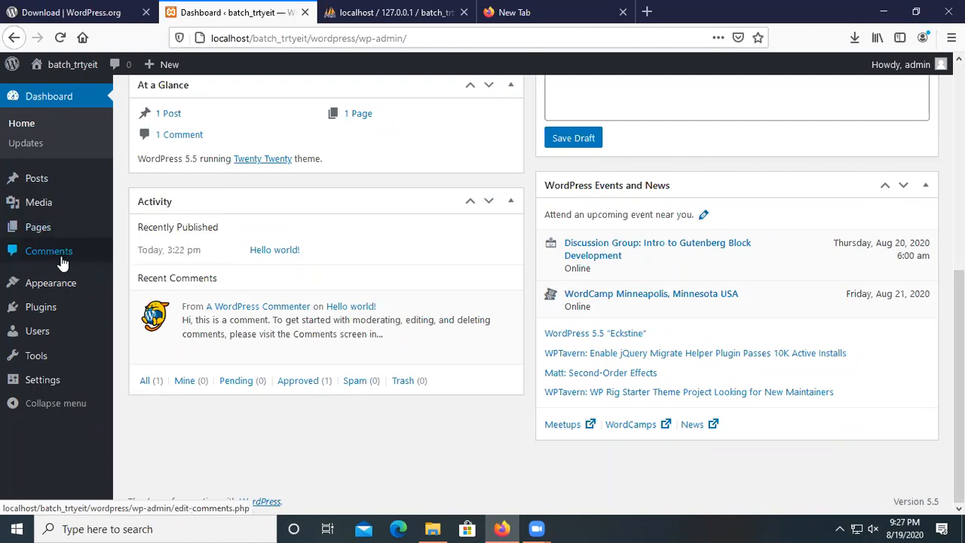
mouse_move(38, 387)
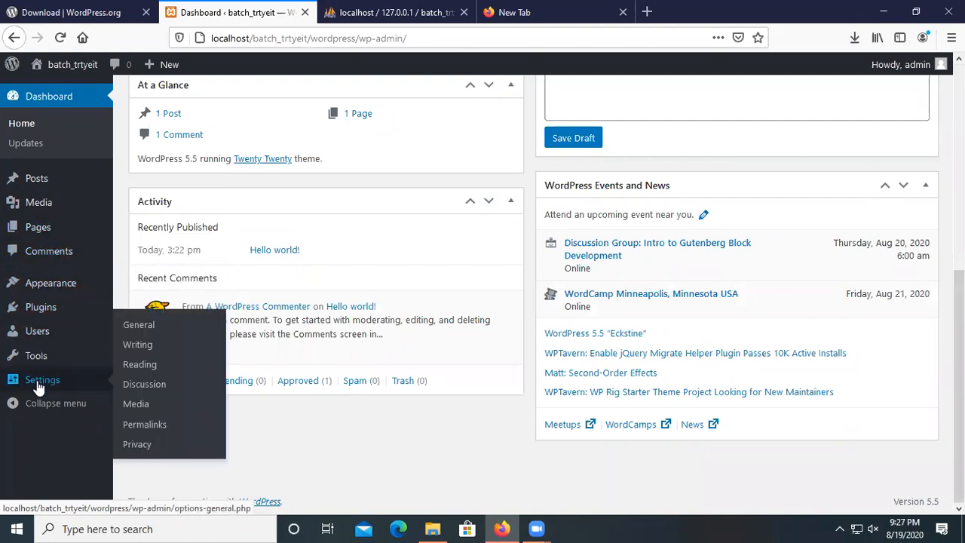
left_click(140, 405)
Scroll the settings page and reopen the General settings.
scroll(241, 317, "down", 10)
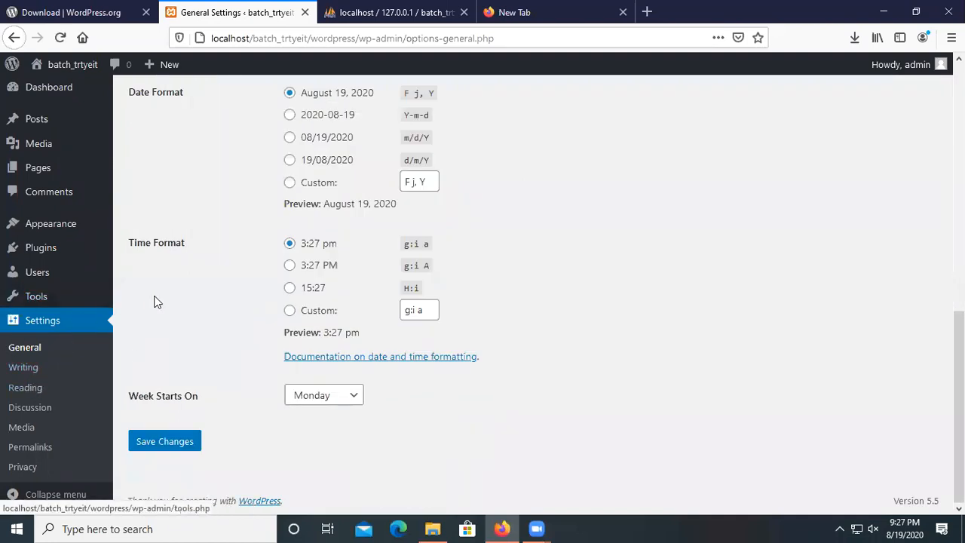
scroll(160, 258, "up", 6)
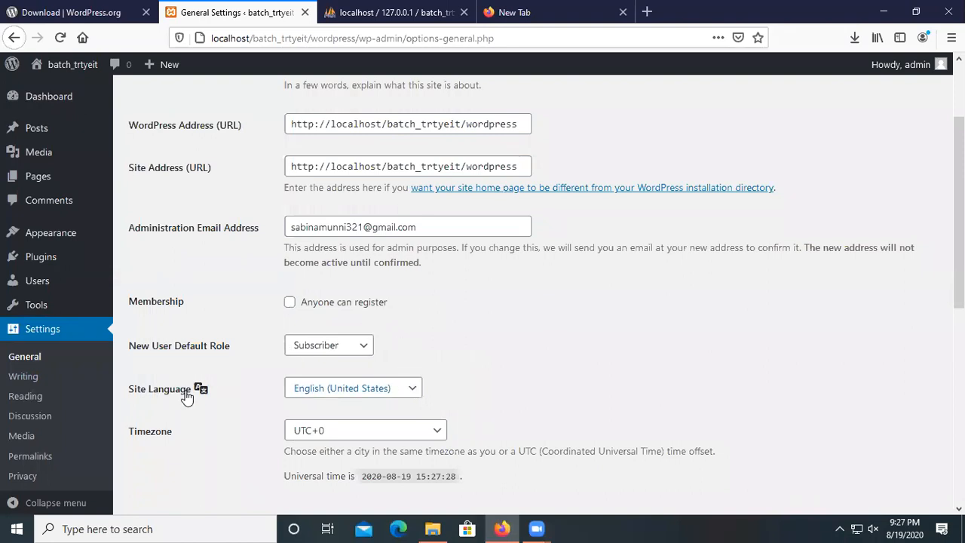
scroll(187, 397, "up", 2)
scroll(186, 397, "down", 5)
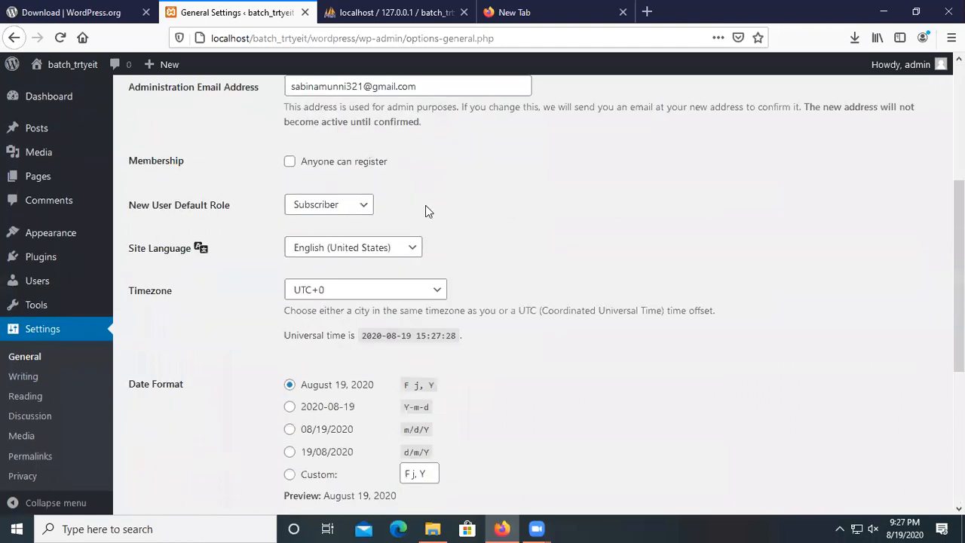
scroll(145, 273, "up", 1)
left_click(43, 329)
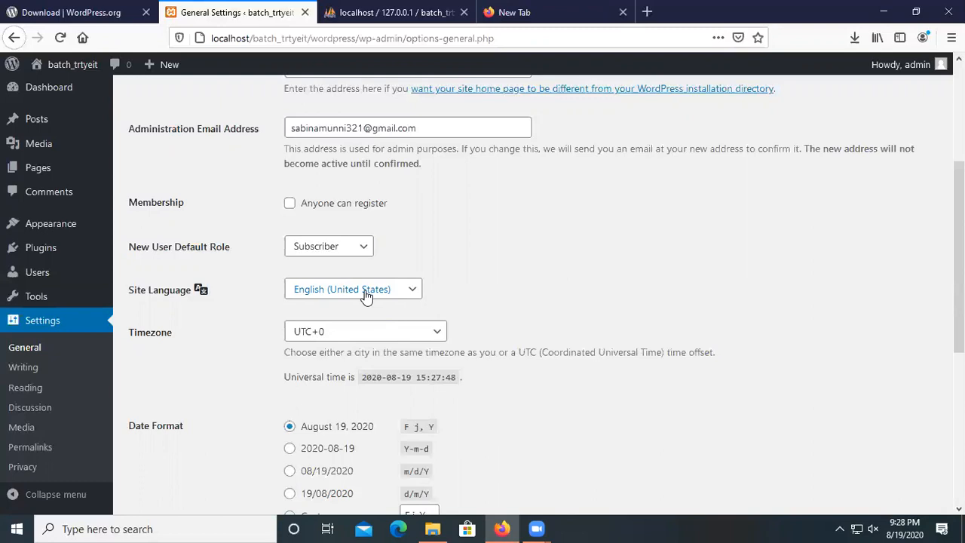
Choose Беларуская мова as the site language and save the changes.
left_click(407, 289)
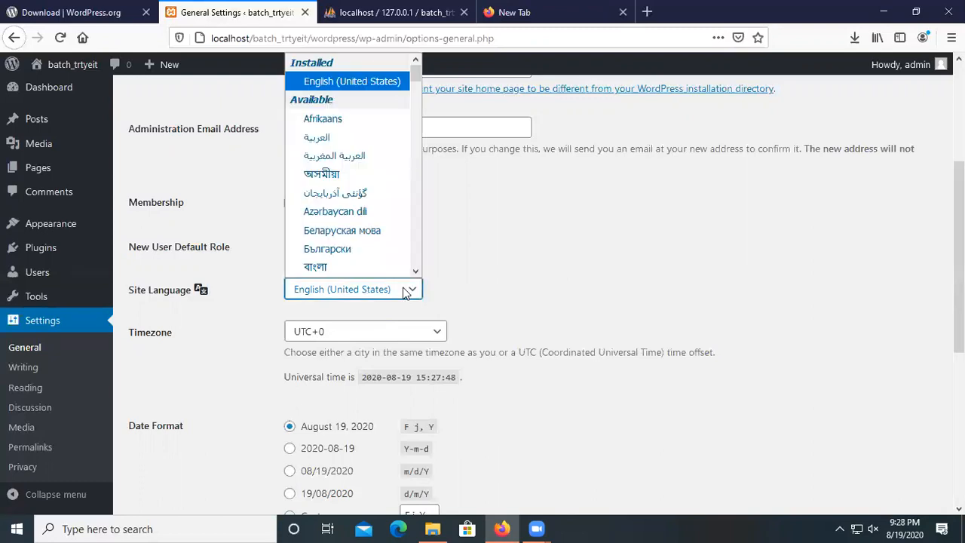
left_click(339, 235)
scroll(336, 341, "down", 3)
scroll(295, 380, "down", 2)
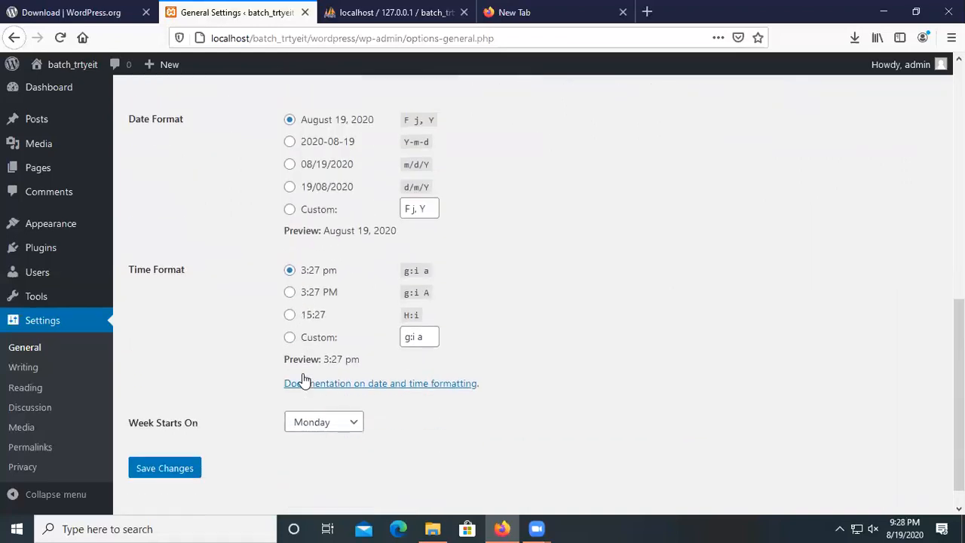
scroll(300, 380, "up", 4)
scroll(302, 380, "down", 4)
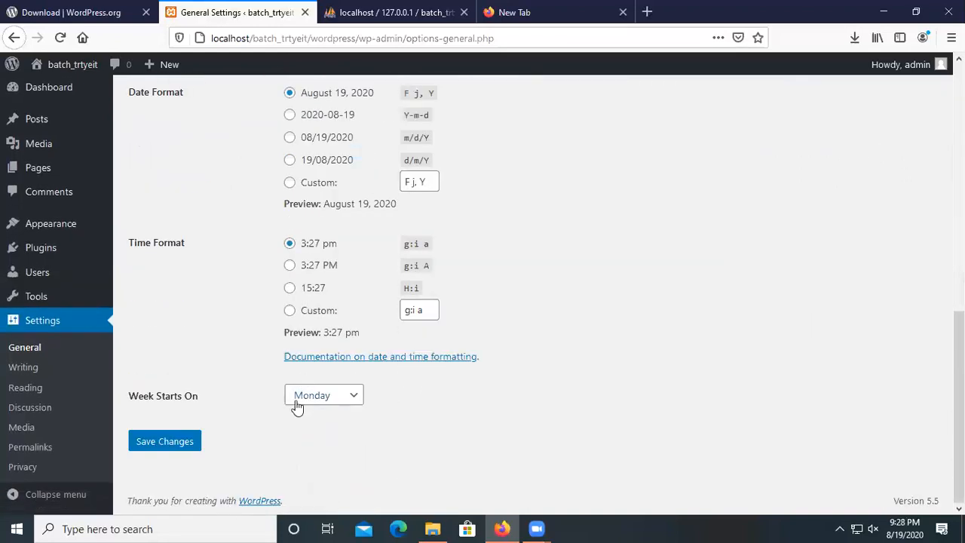
left_click(153, 448)
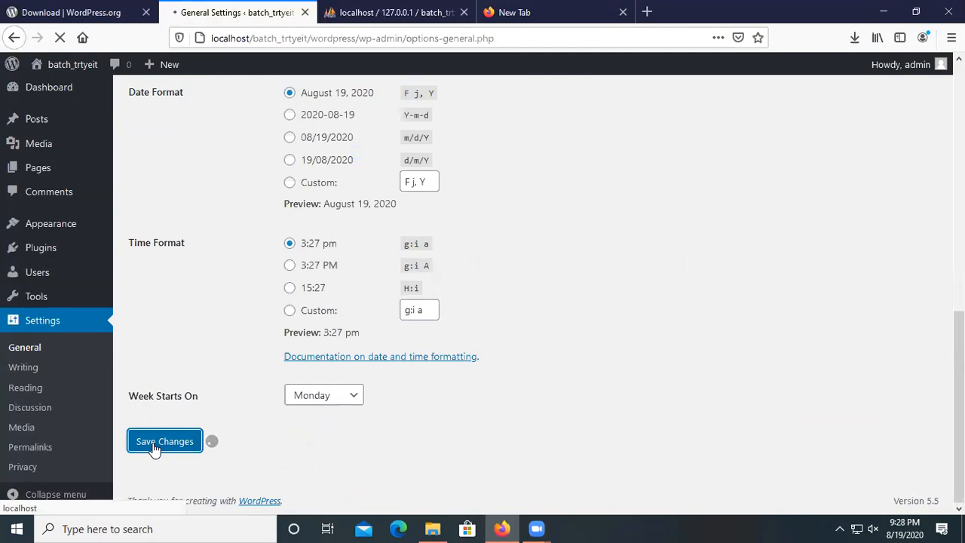
scroll(288, 344, "up", 10)
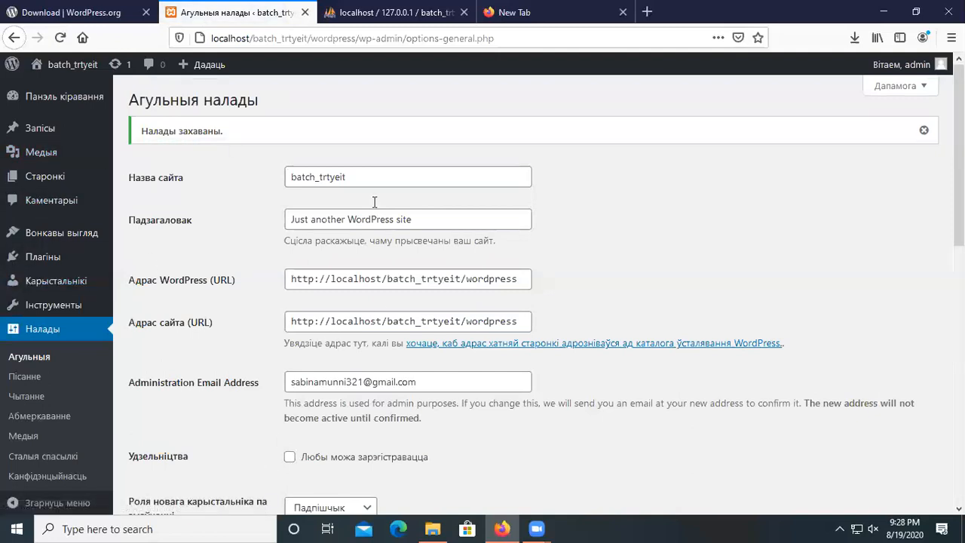
scroll(414, 282, "down", 4)
scroll(414, 282, "down", 4)
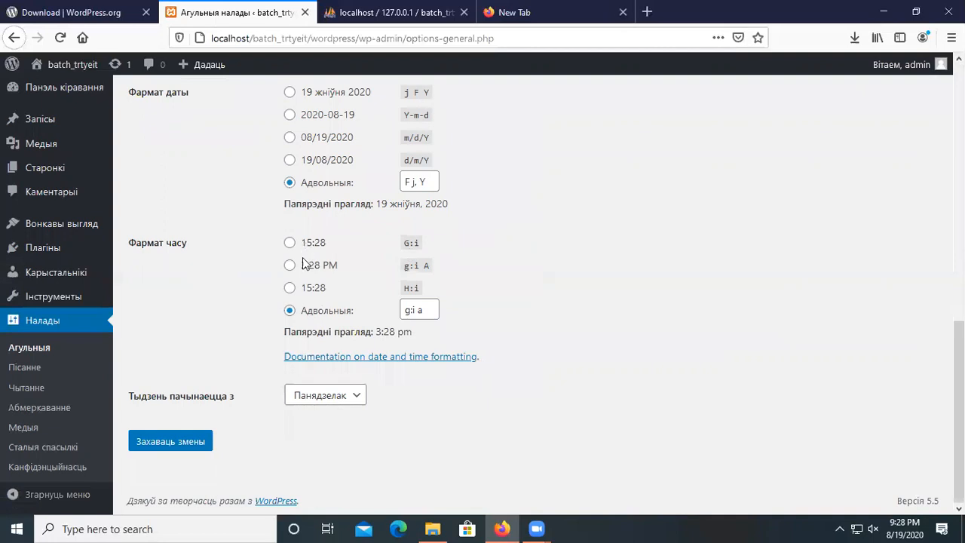
scroll(362, 415, "up", 3)
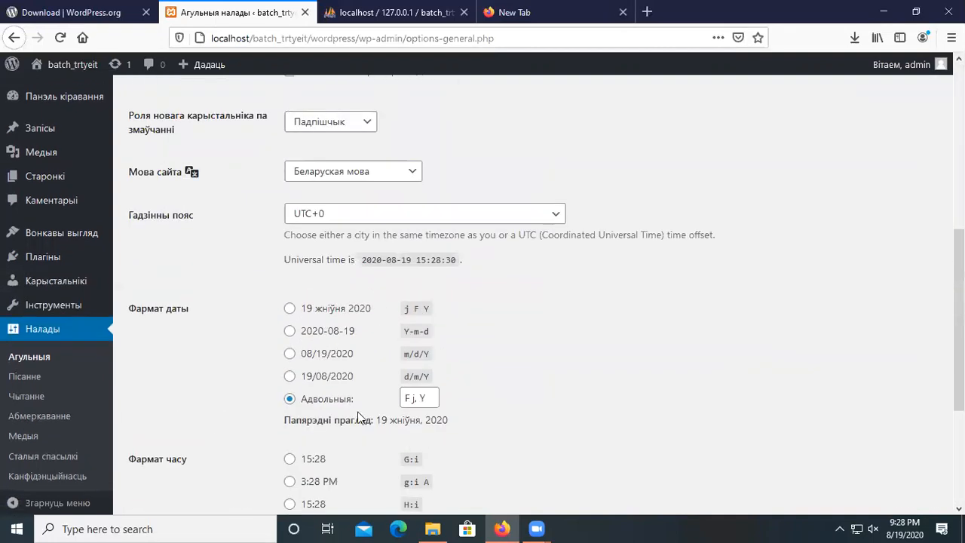
scroll(363, 352, "down", 1)
scroll(365, 357, "up", 3)
scroll(365, 358, "up", 2)
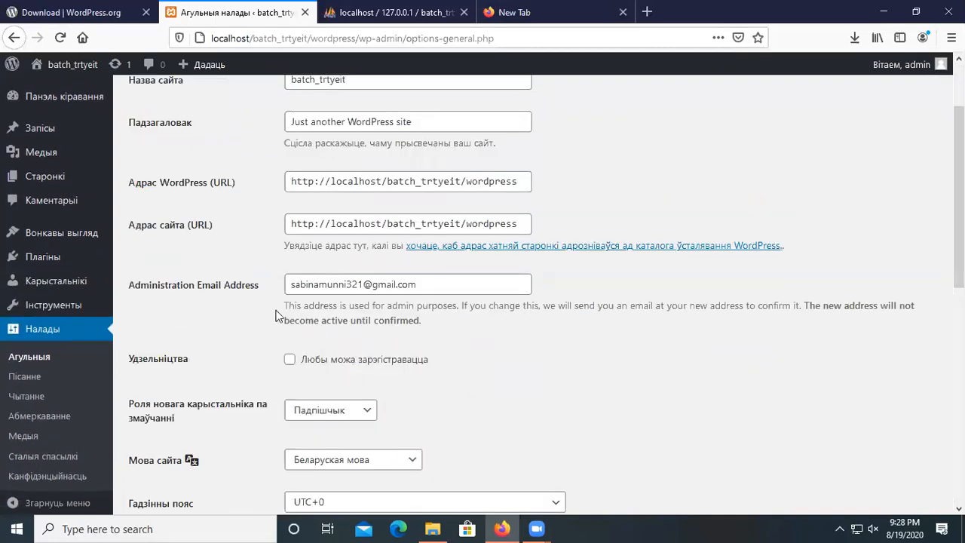
scroll(137, 259, "up", 2)
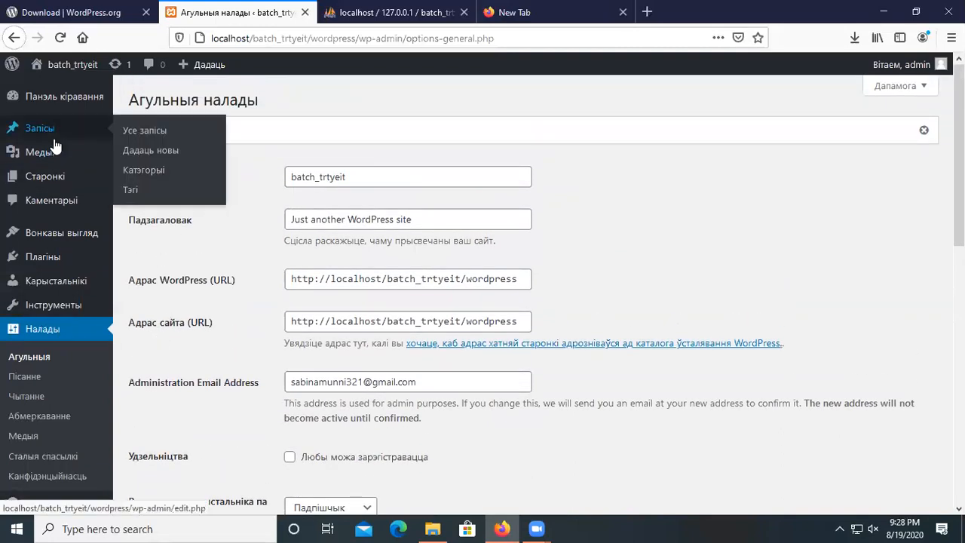
scroll(23, 362, "down", 3)
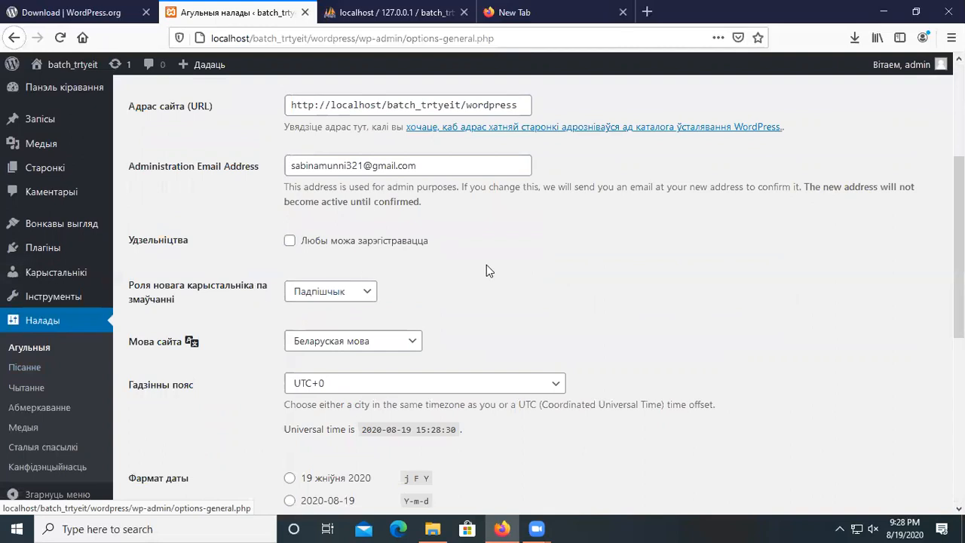
scroll(228, 163, "up", 3)
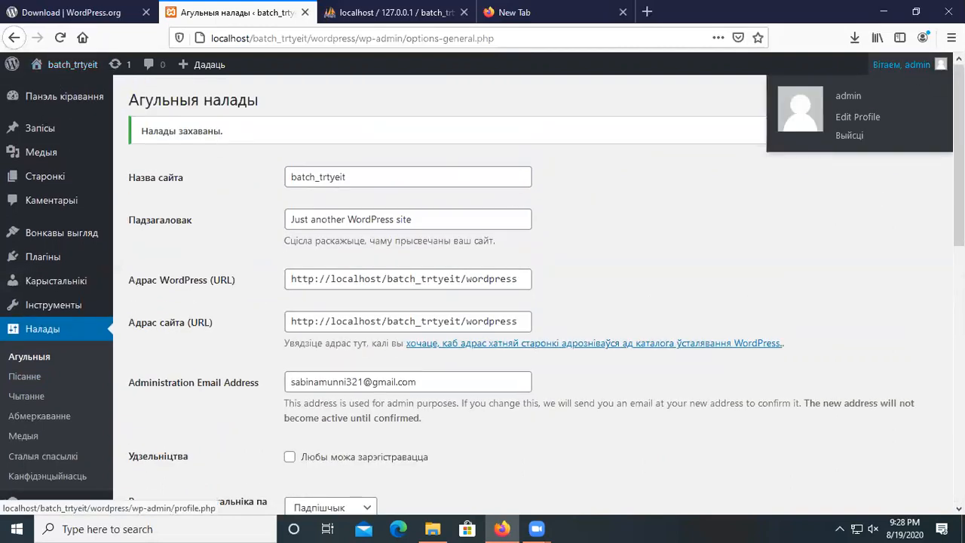
mouse_move(25, 136)
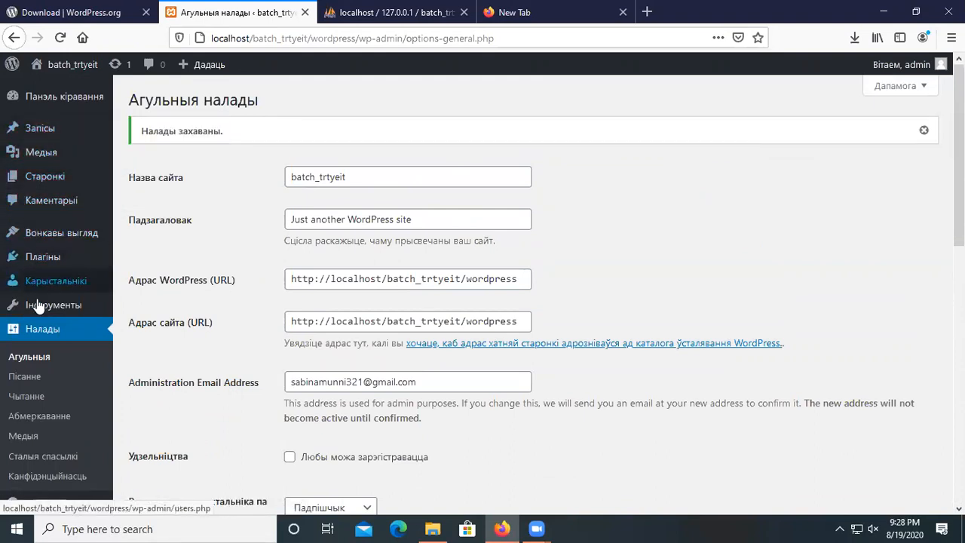
scroll(87, 364, "down", 2)
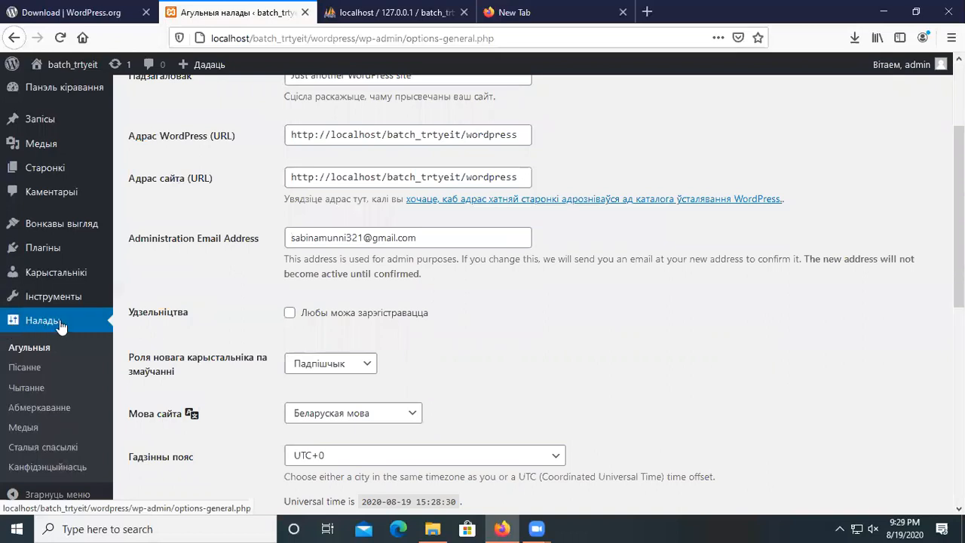
left_click(35, 325)
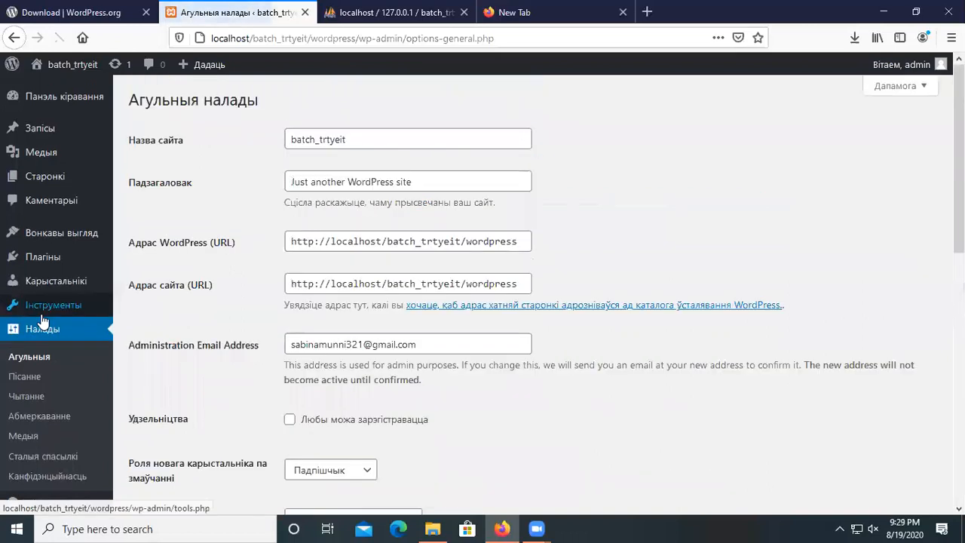
scroll(145, 426, "down", 2)
scroll(254, 430, "down", 3)
scroll(262, 356, "up", 4)
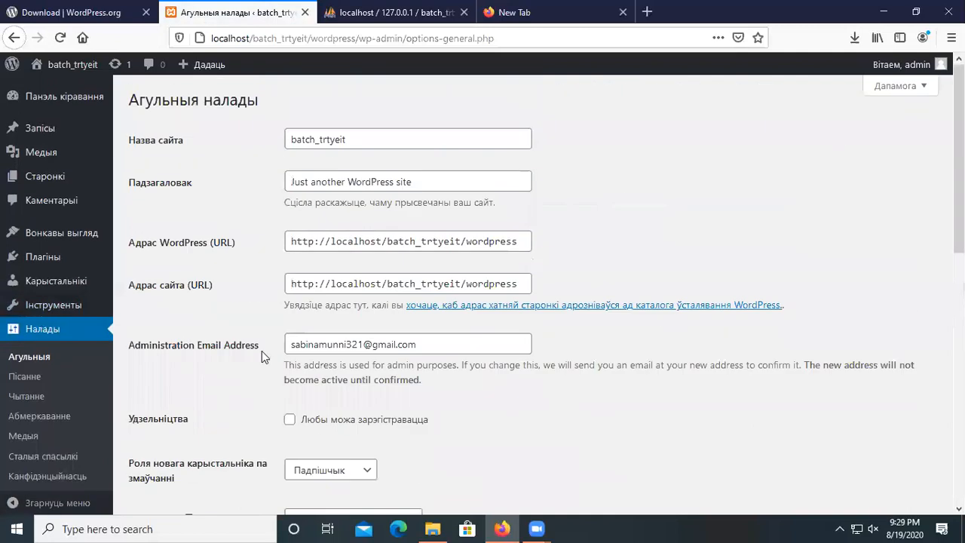
scroll(325, 359, "down", 4)
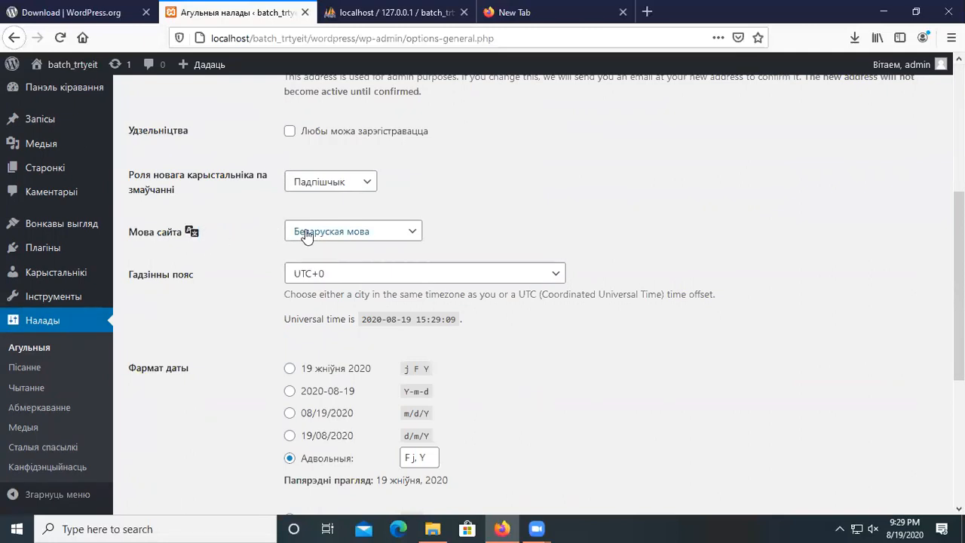
Choose English (United States) as the Site Language and save the General Settings.
left_click(409, 235)
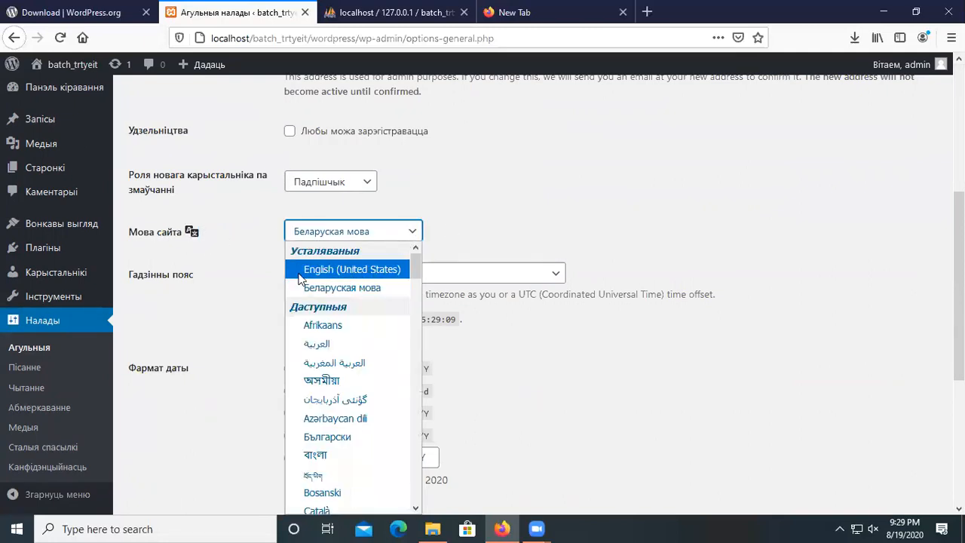
left_click(368, 271)
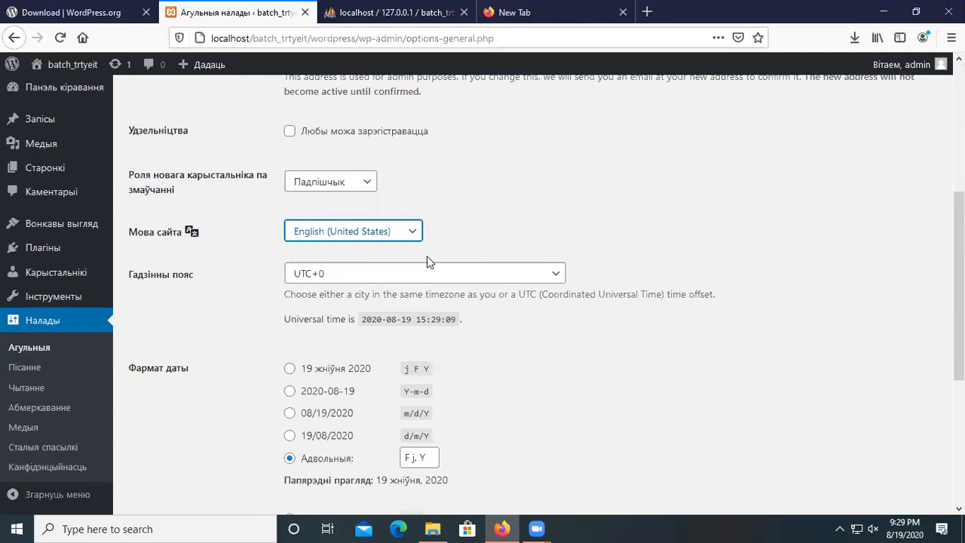
left_click(413, 232)
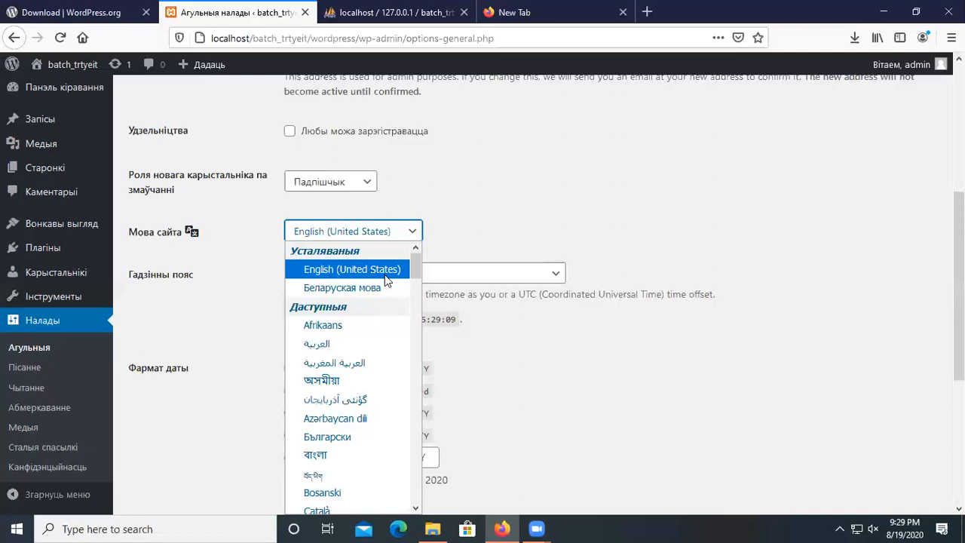
left_click(343, 270)
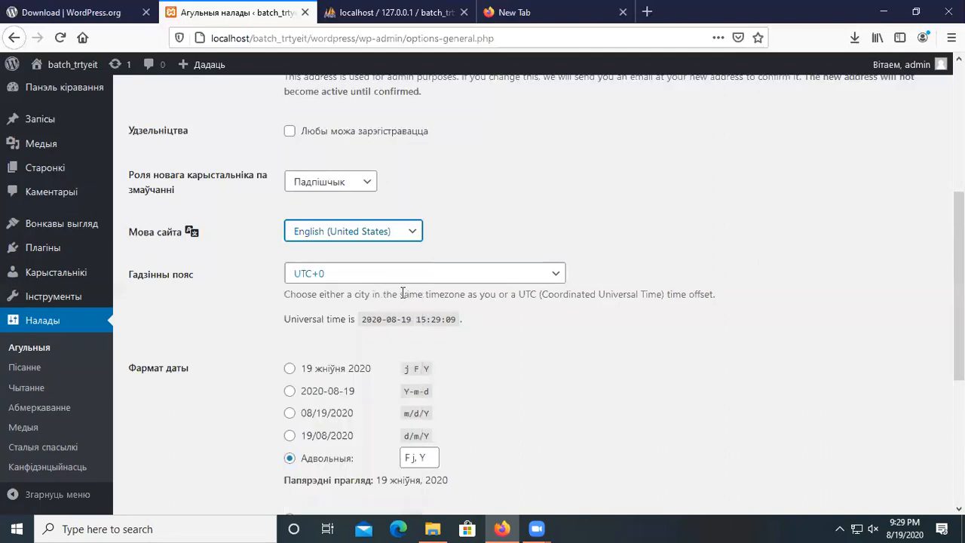
scroll(404, 292, "down", 5)
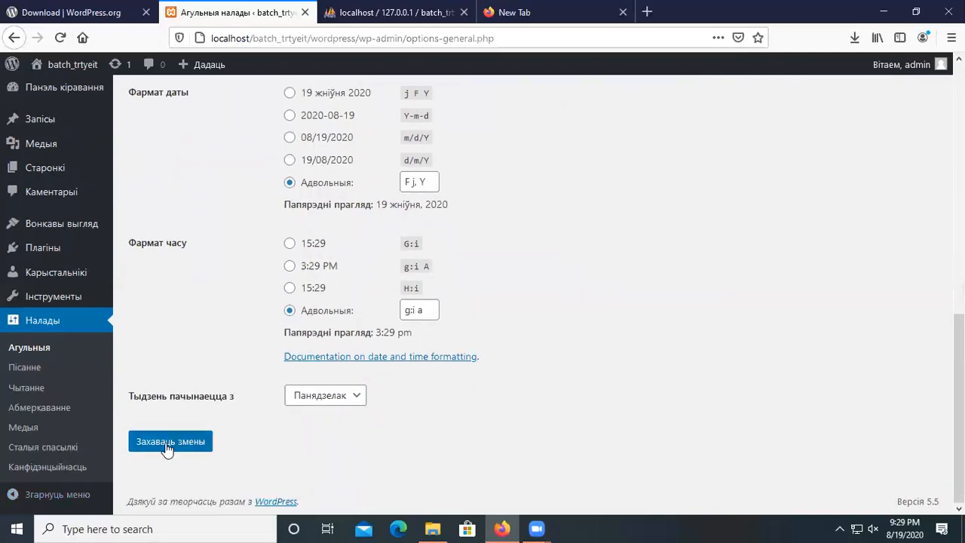
left_click(188, 447)
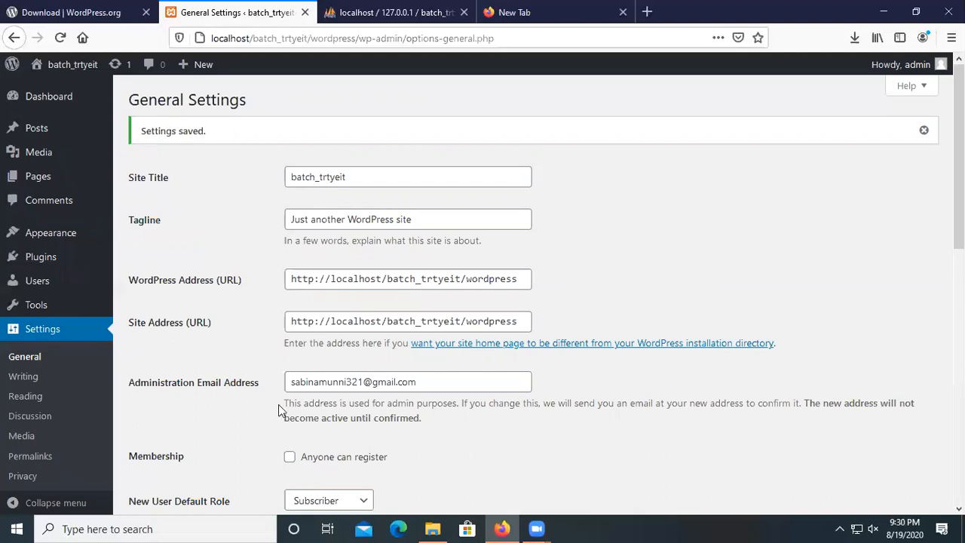
Review the saved General Settings page, now displayed in English.
scroll(278, 405, "down", 2)
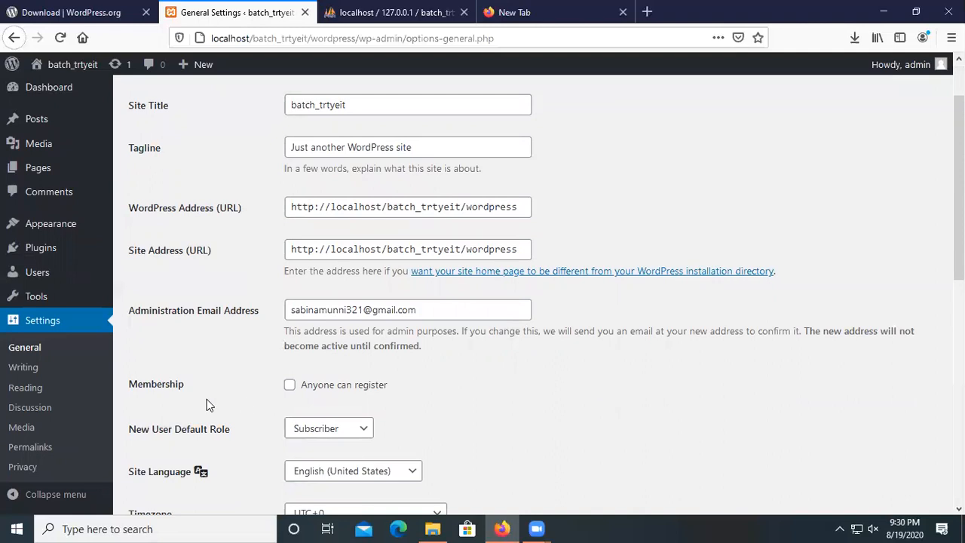
scroll(222, 445, "up", 2)
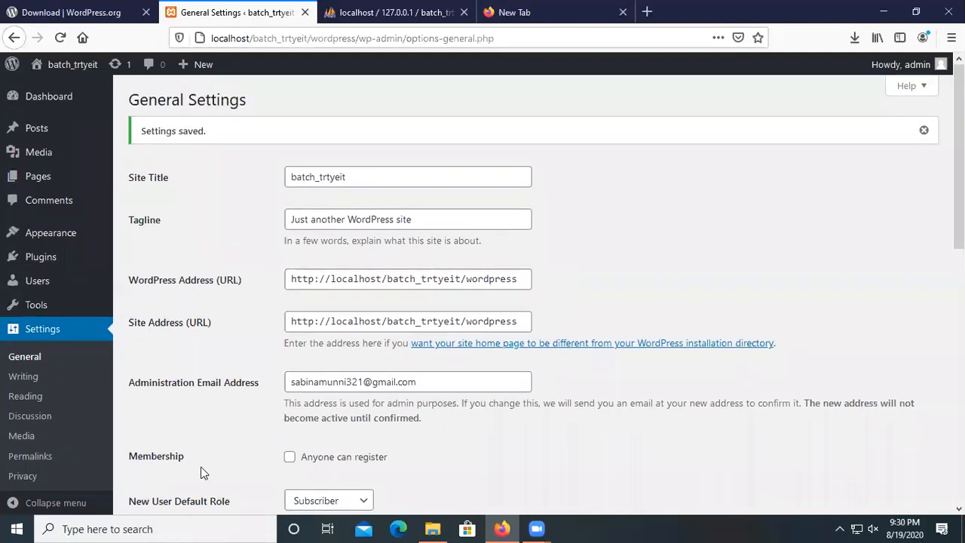
scroll(202, 318, "down", 14)
scroll(202, 276, "up", 13)
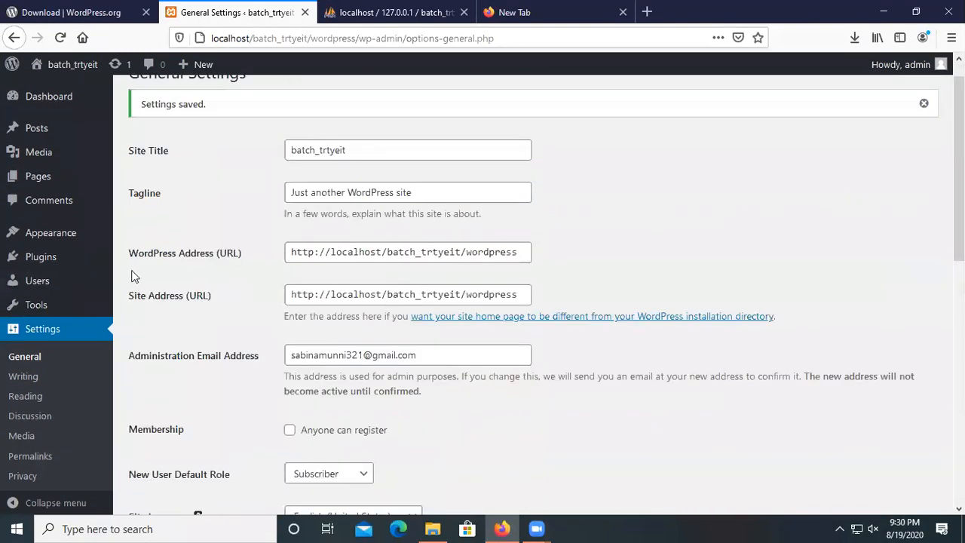
scroll(43, 280, "up", 1)
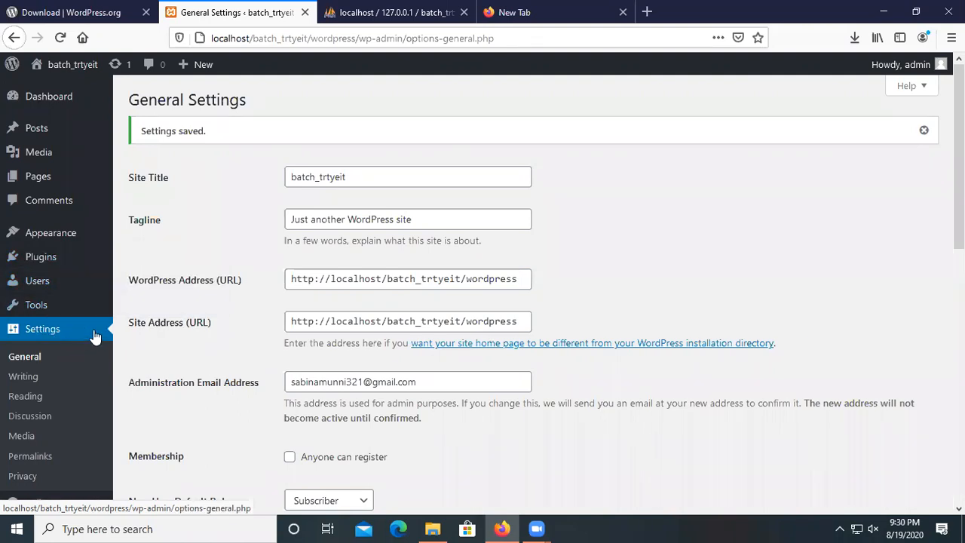
scroll(46, 370, "down", 6)
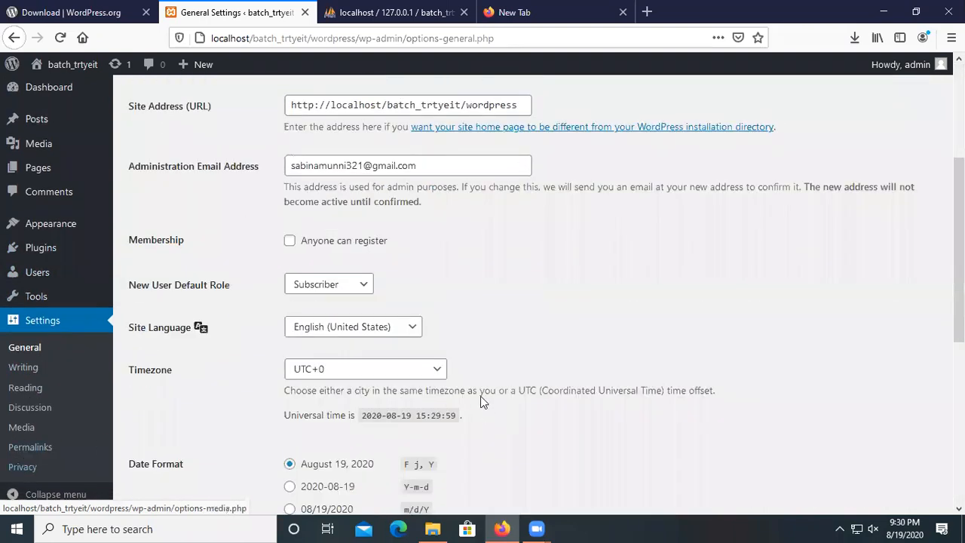
scroll(362, 320, "up", 6)
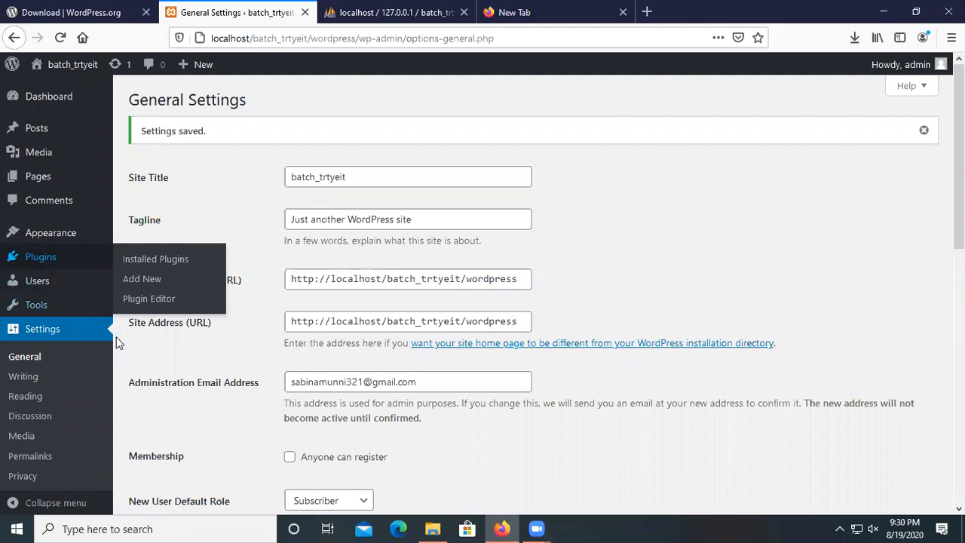
Visit the batch_trtyeit front page showing the Hello world! post.
mouse_move(65, 304)
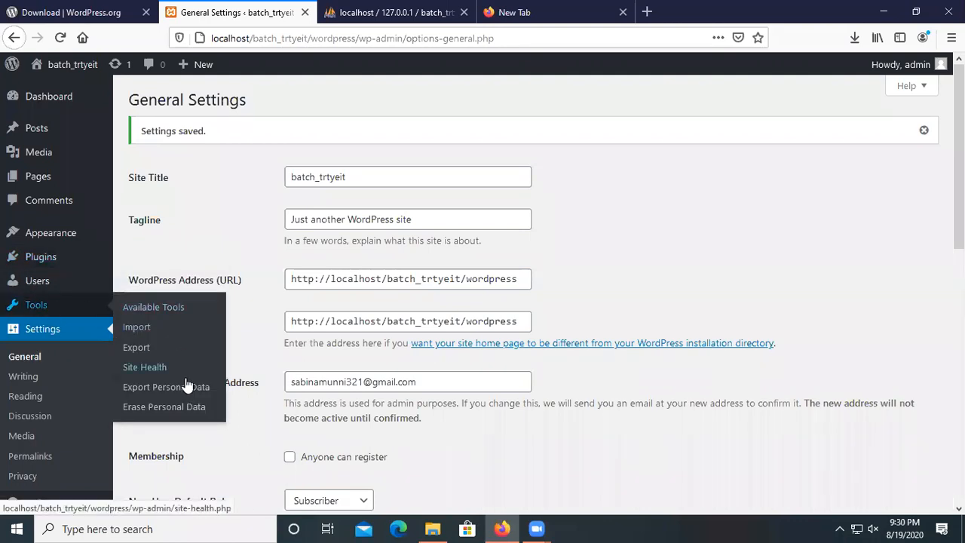
mouse_move(35, 281)
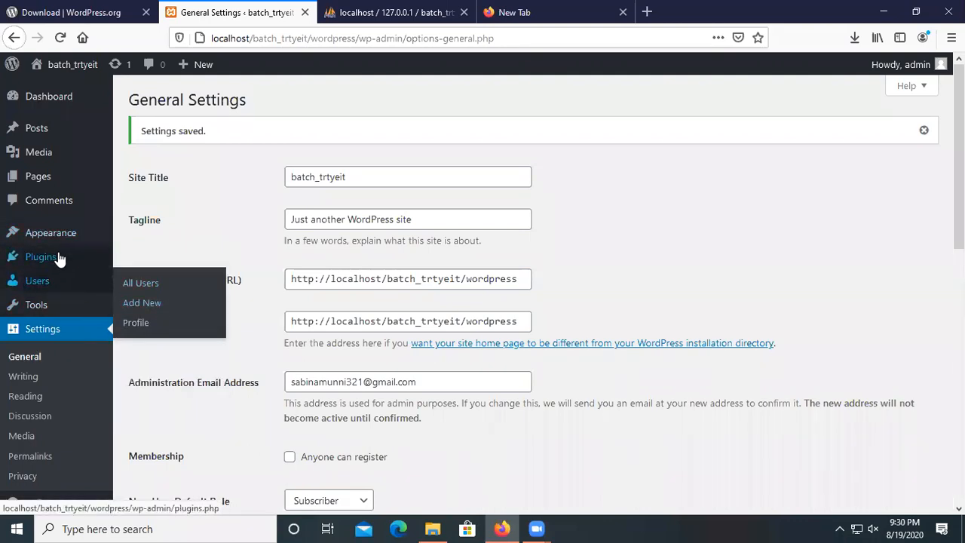
mouse_move(37, 183)
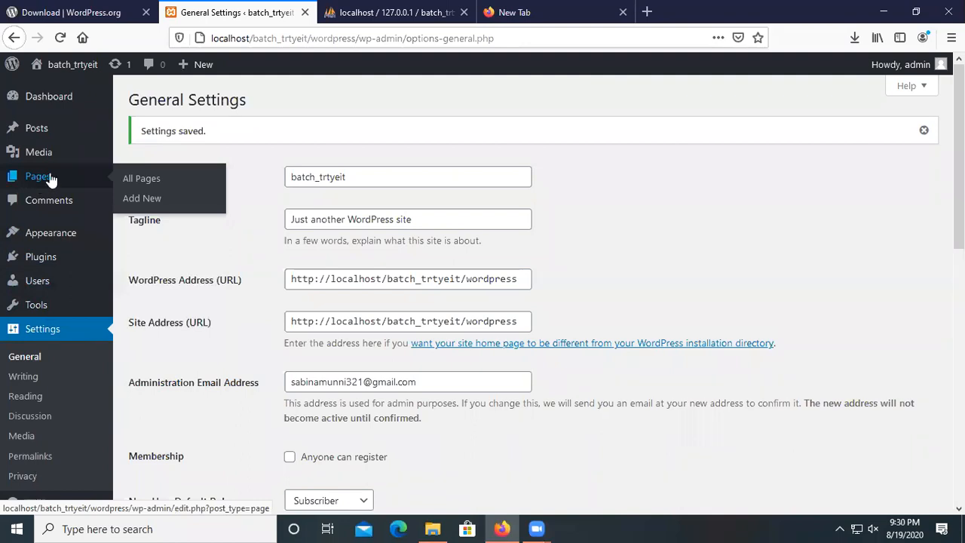
mouse_move(65, 236)
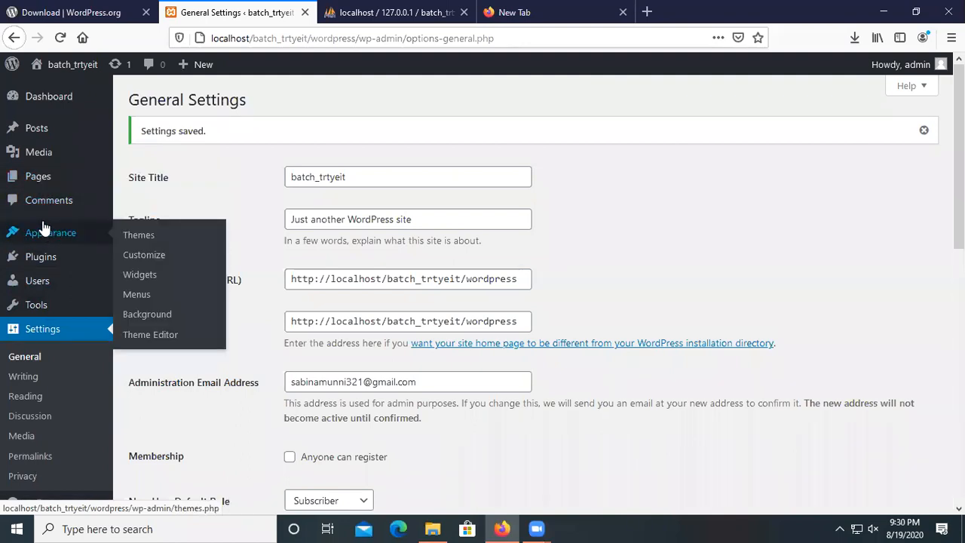
left_click(65, 67)
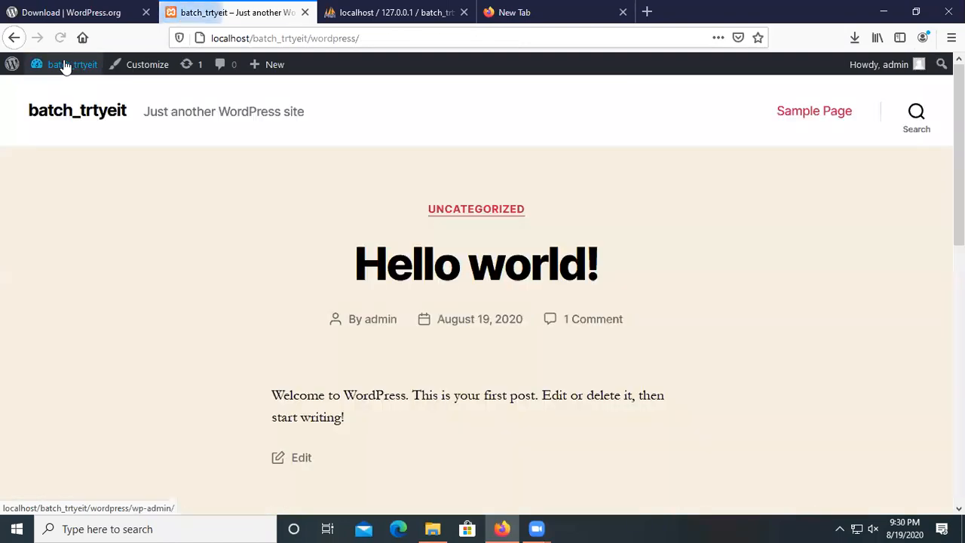
scroll(463, 264, "down", 5)
scroll(453, 308, "down", 2)
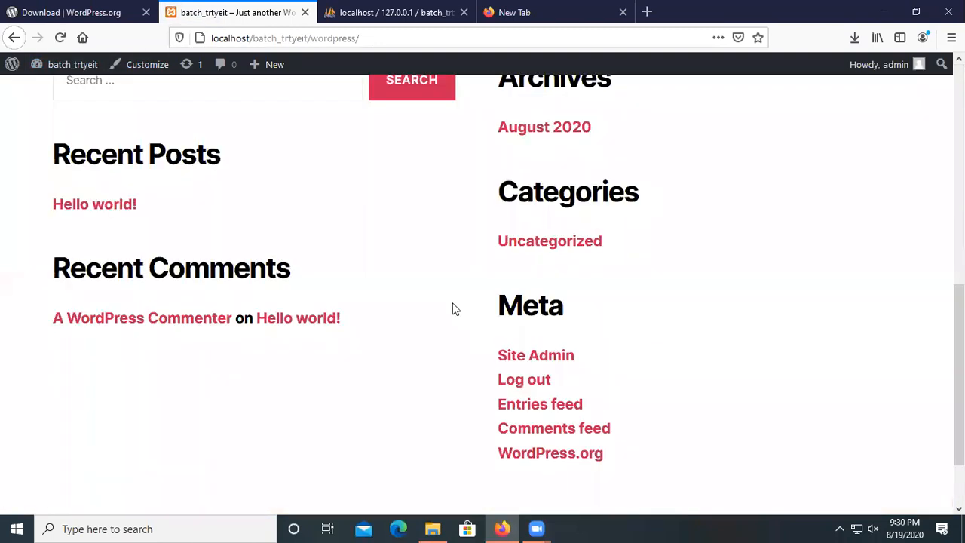
scroll(453, 308, "up", 7)
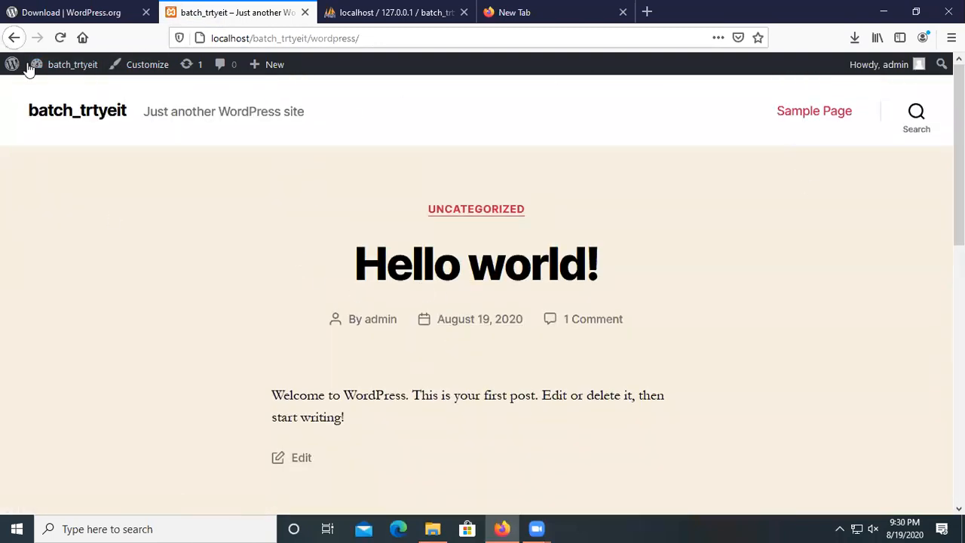
mouse_move(84, 68)
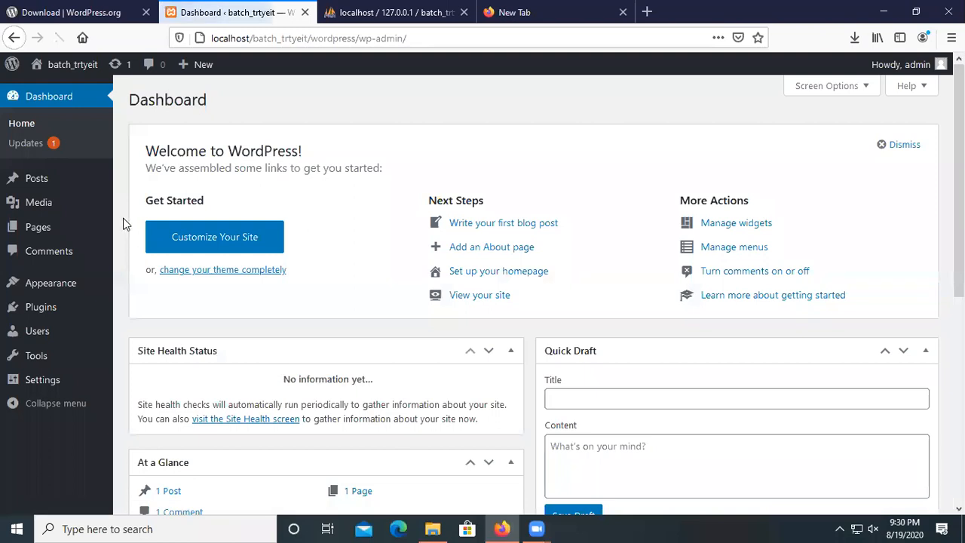
mouse_move(88, 279)
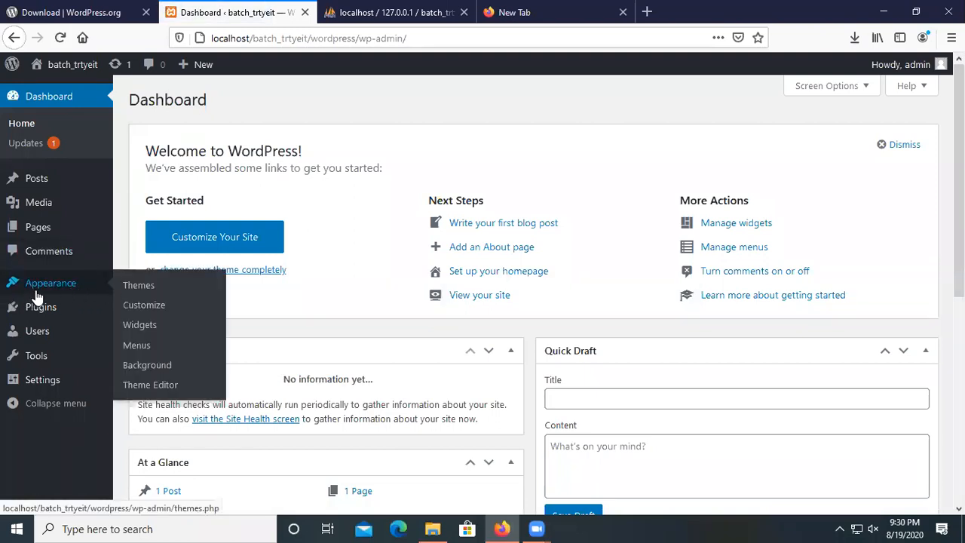
left_click(145, 287)
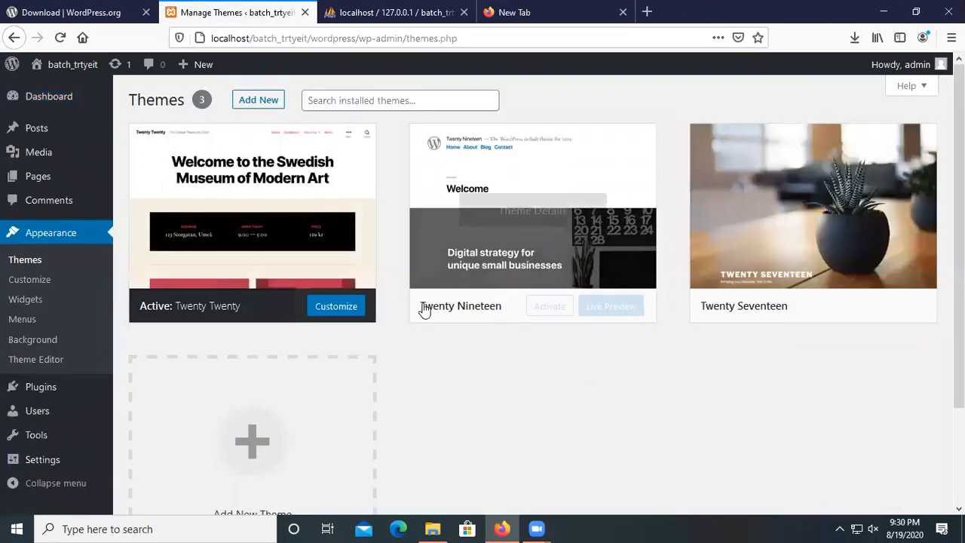
mouse_move(233, 256)
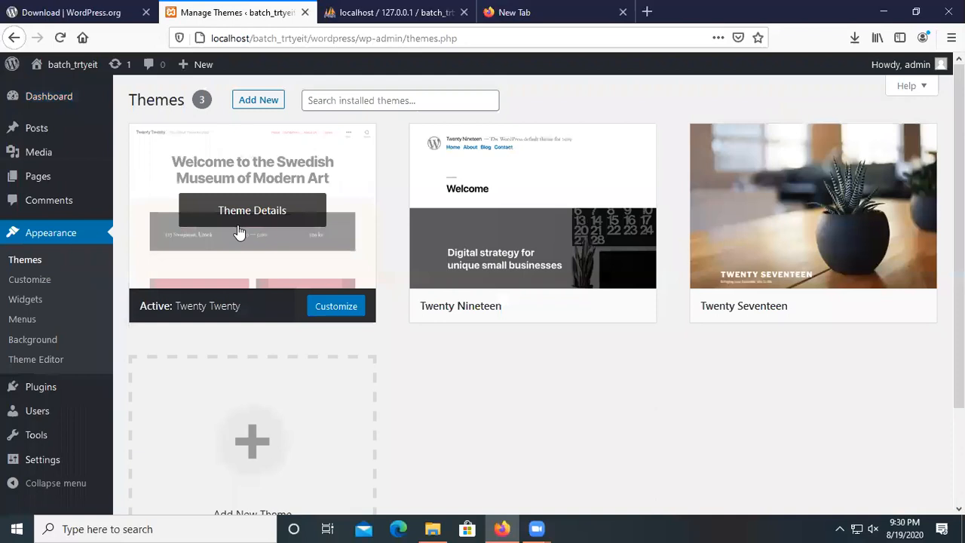
mouse_move(528, 229)
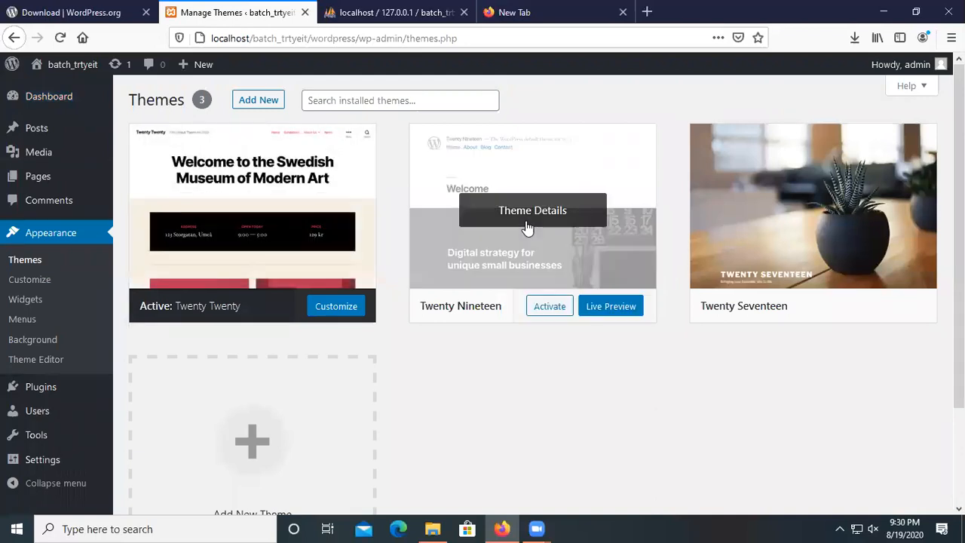
mouse_move(224, 203)
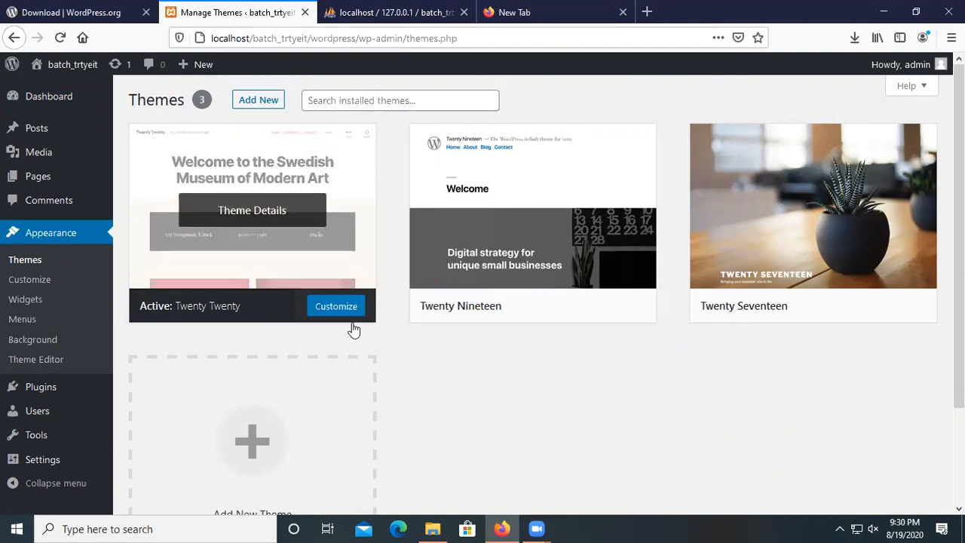
mouse_move(545, 302)
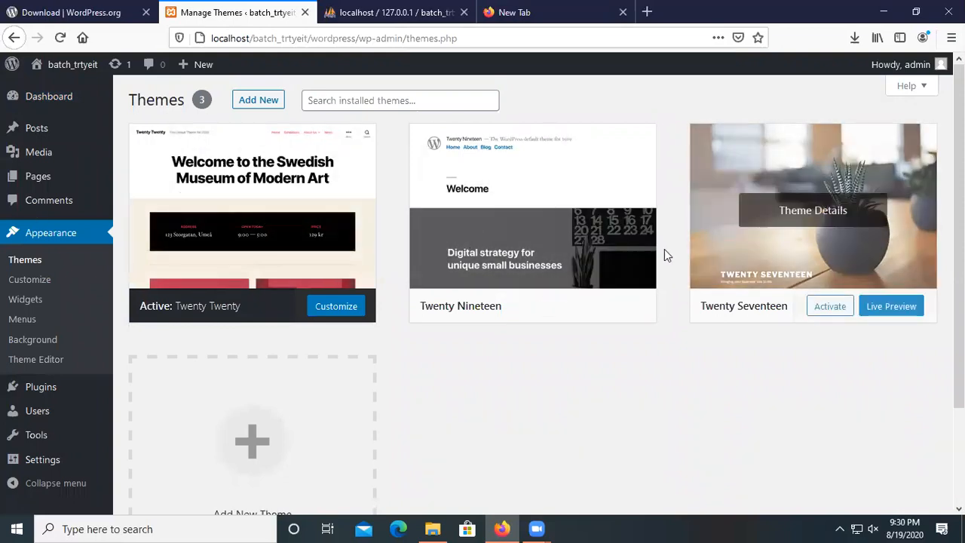
Activate Twenty Seventeen, view it on the live front page, then return to the Dashboard.
left_click(830, 309)
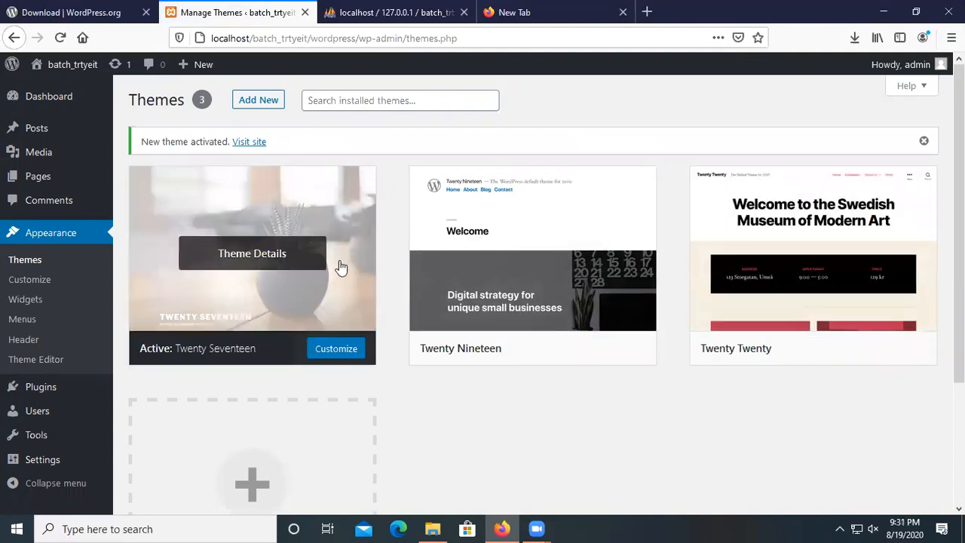
mouse_move(45, 69)
left_click(67, 92)
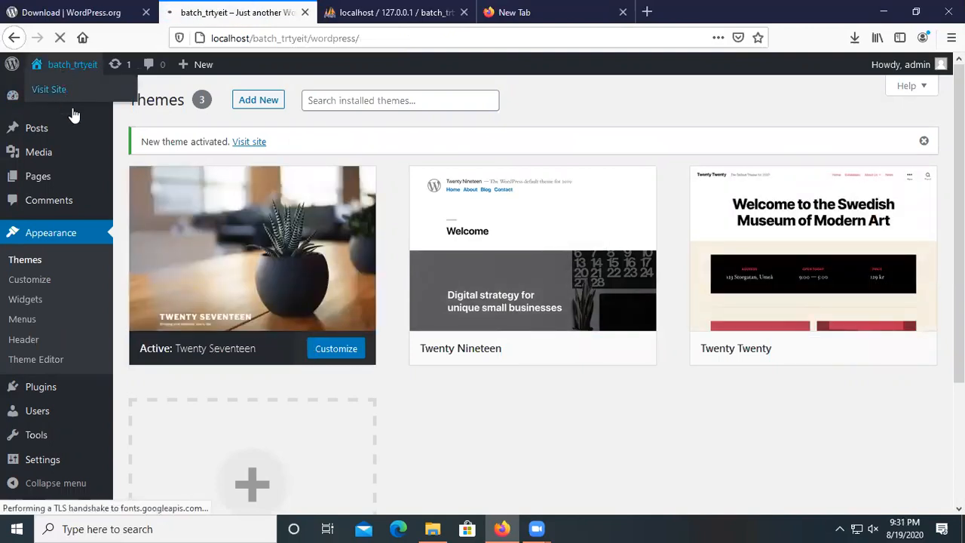
scroll(339, 294, "down", 7)
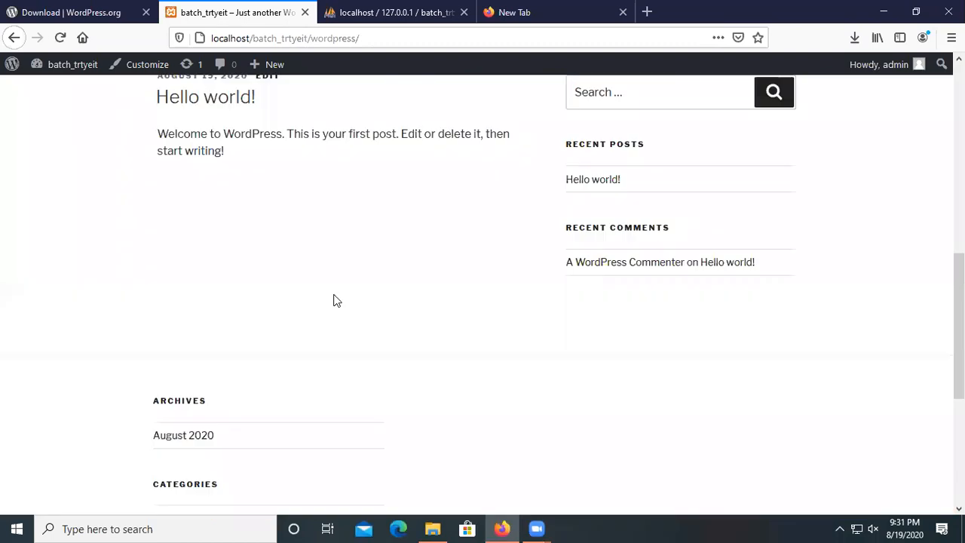
scroll(330, 293, "up", 2)
scroll(325, 278, "up", 5)
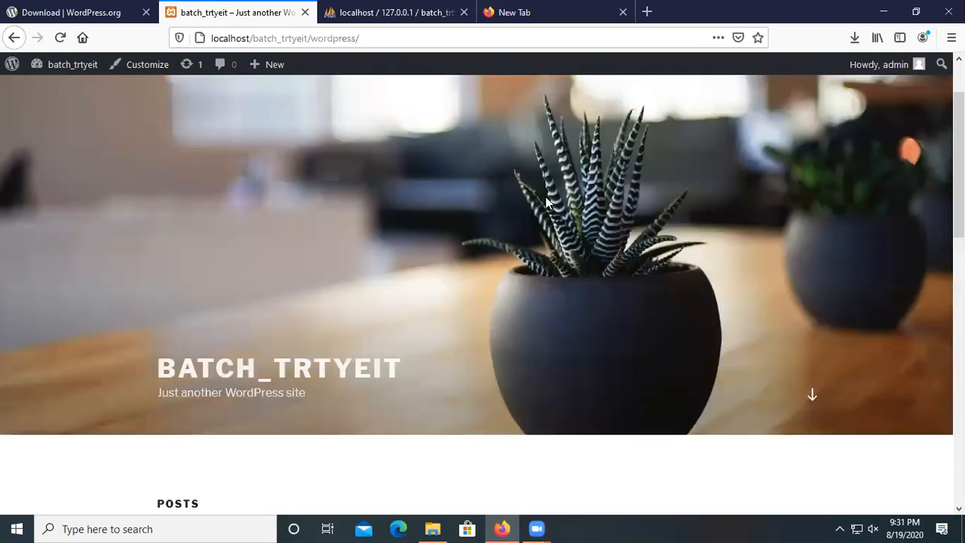
scroll(548, 202, "up", 1)
mouse_move(49, 71)
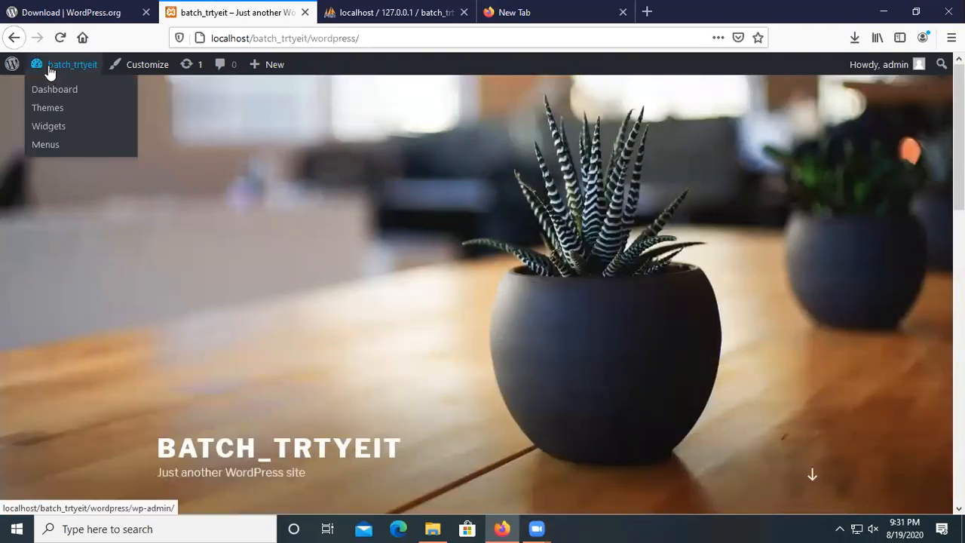
left_click(58, 88)
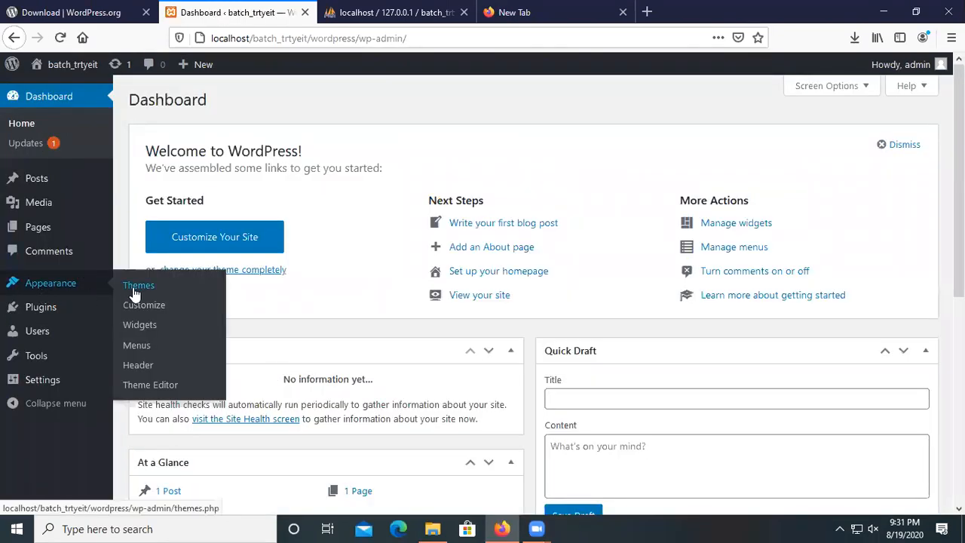
Activate Twenty Nineteen from Appearance > Themes, preview the front page, and come back to Themes.
left_click(139, 287)
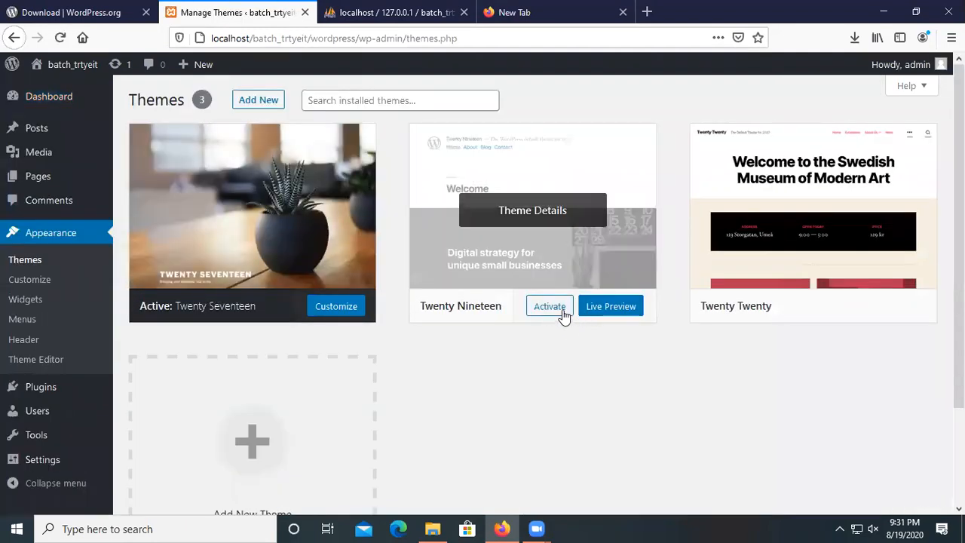
left_click(550, 310)
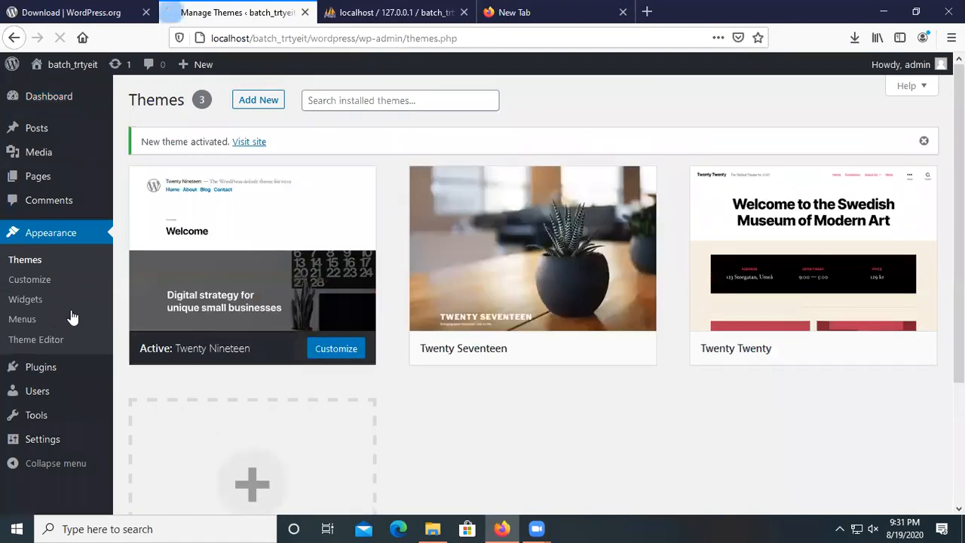
left_click(37, 68)
scroll(248, 344, "down", 7)
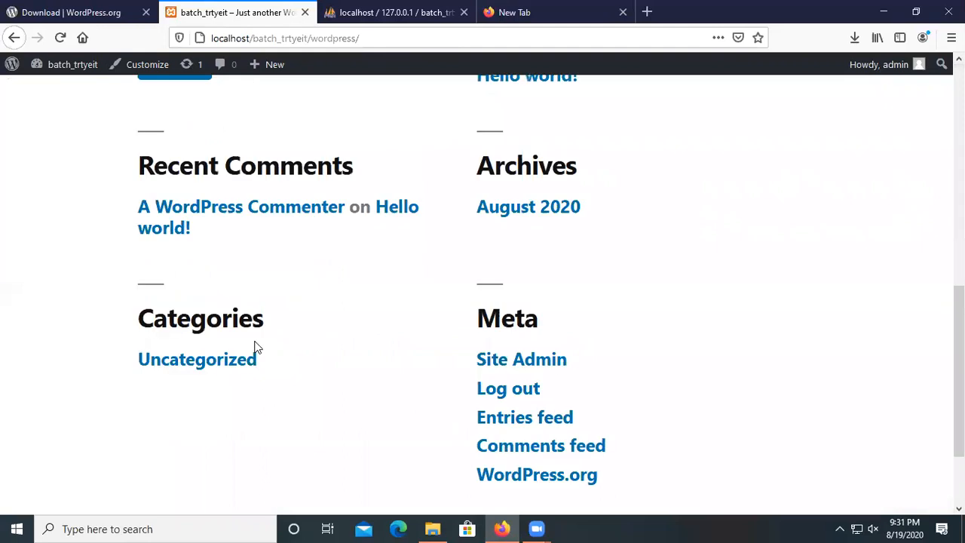
scroll(259, 345, "up", 15)
left_click(12, 39)
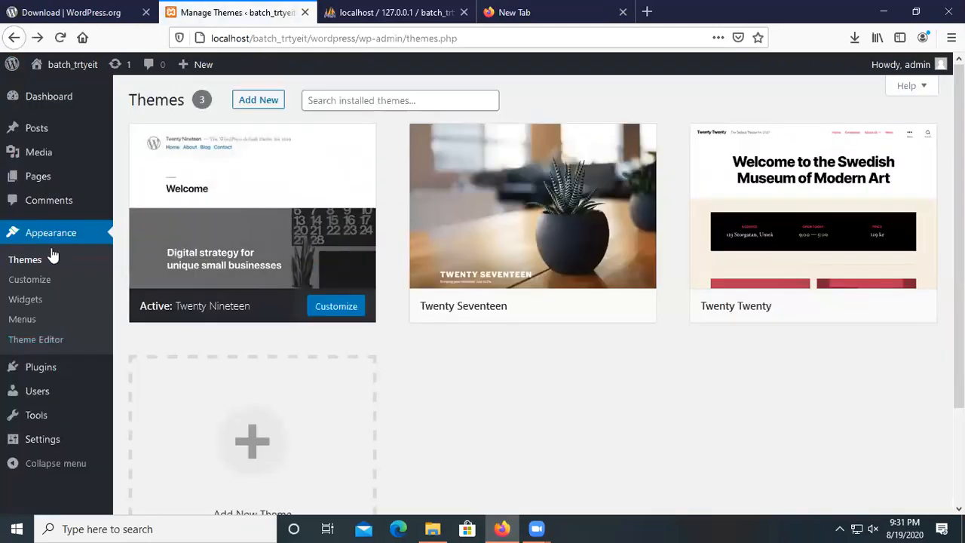
mouse_move(75, 179)
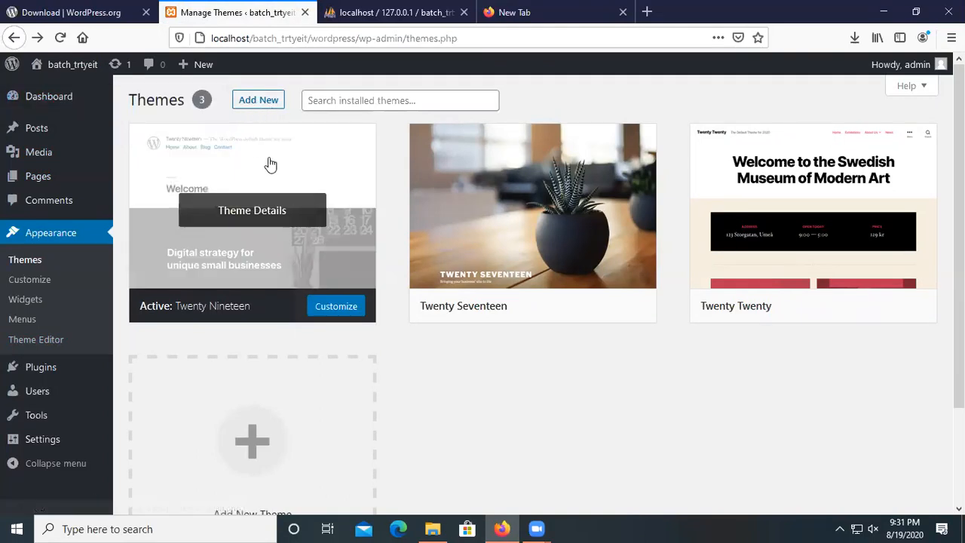
Browse the Featured themes under Add New, then list the Popular themes.
left_click(271, 106)
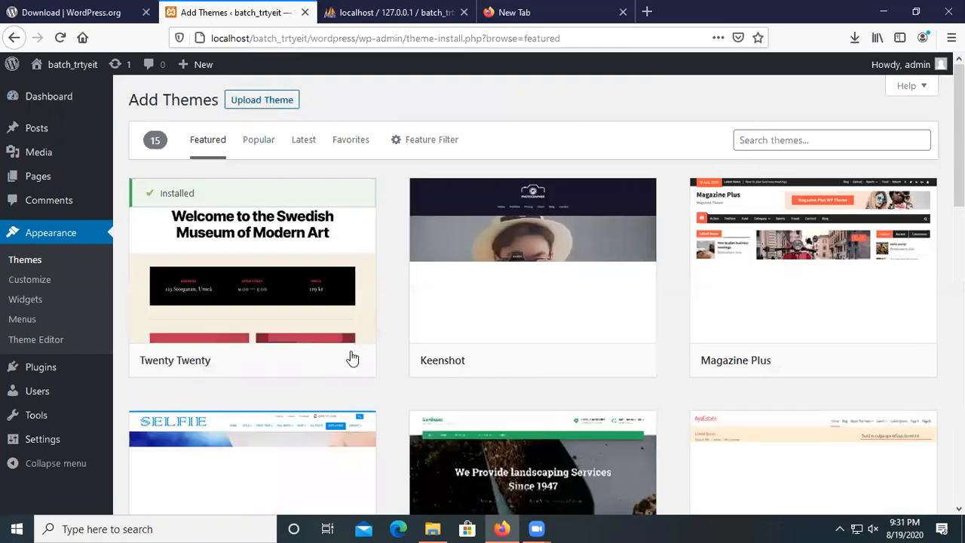
scroll(352, 359, "down", 1)
scroll(447, 256, "down", 1)
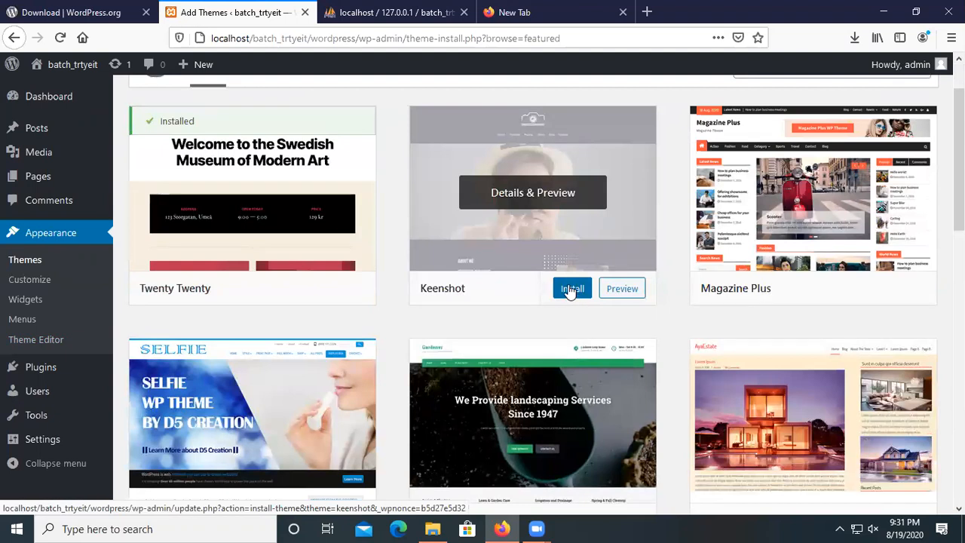
scroll(393, 351, "down", 3)
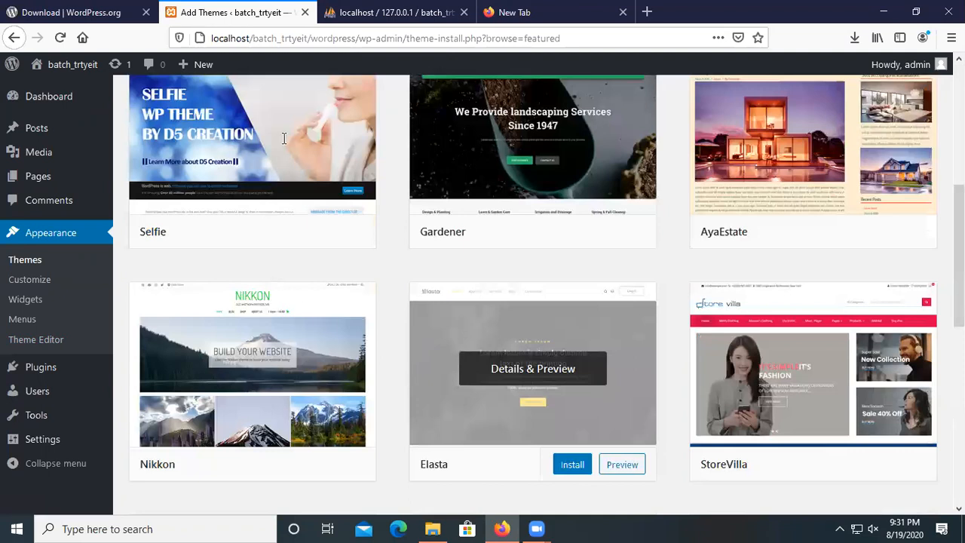
scroll(294, 151, "up", 4)
left_click(261, 142)
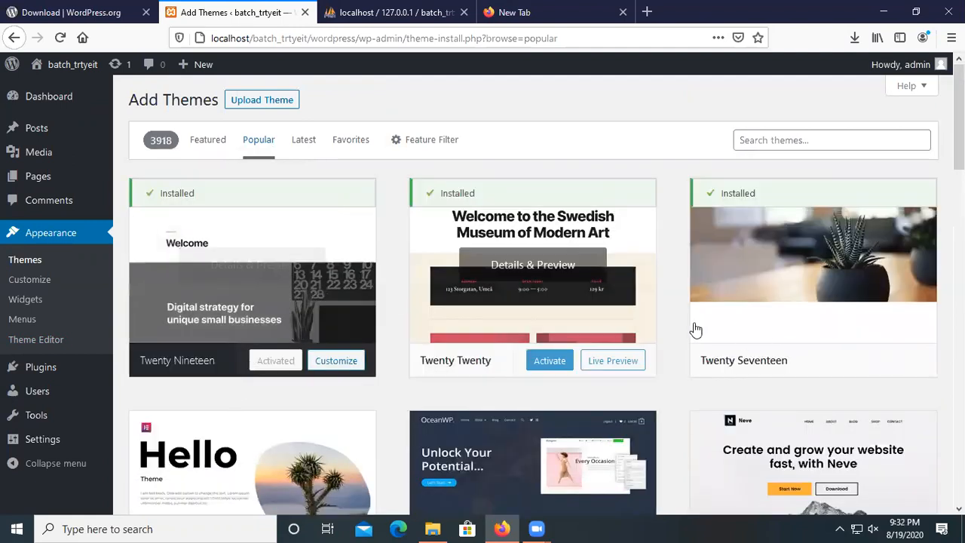
Install the Hello Elementor theme from the Popular list, then activate it.
scroll(566, 352, "down", 3)
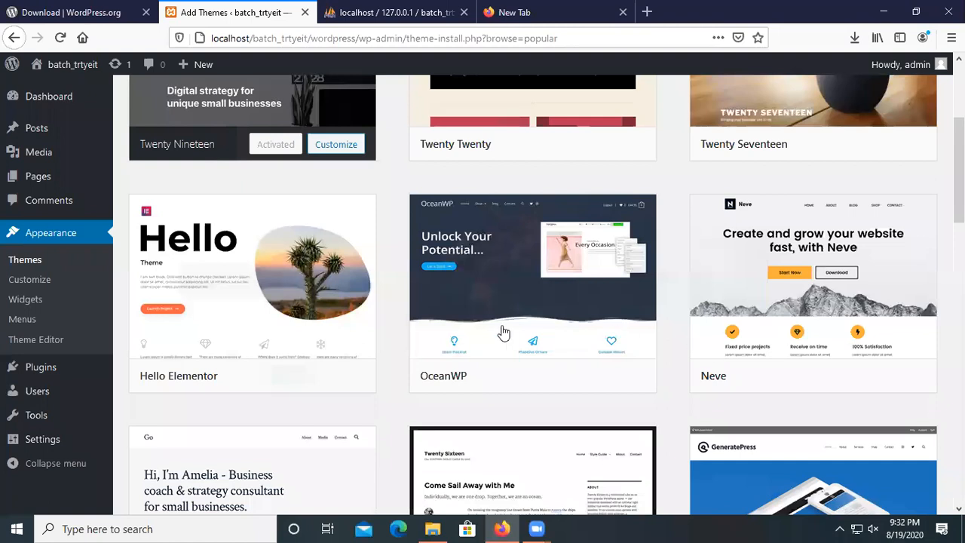
scroll(306, 245, "down", 2)
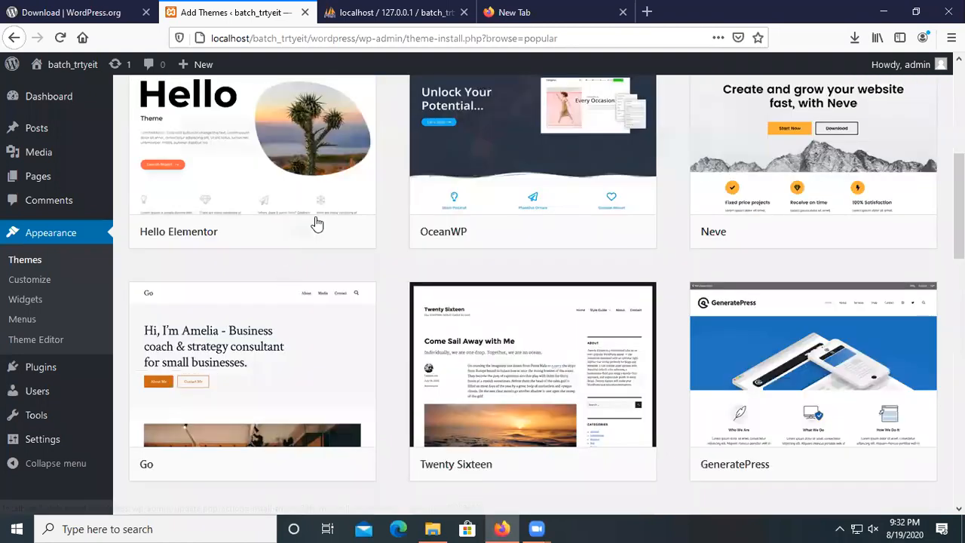
left_click(304, 233)
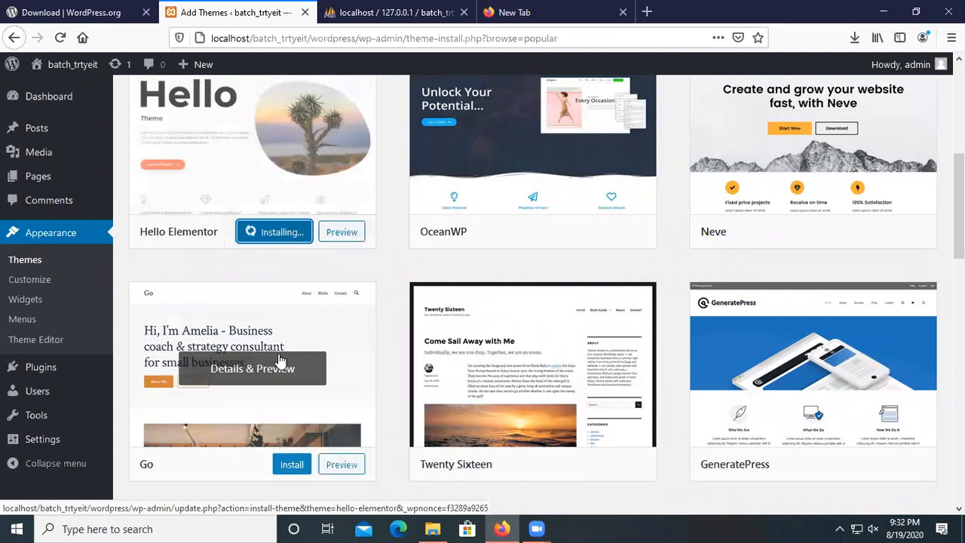
scroll(280, 366, "up", 3)
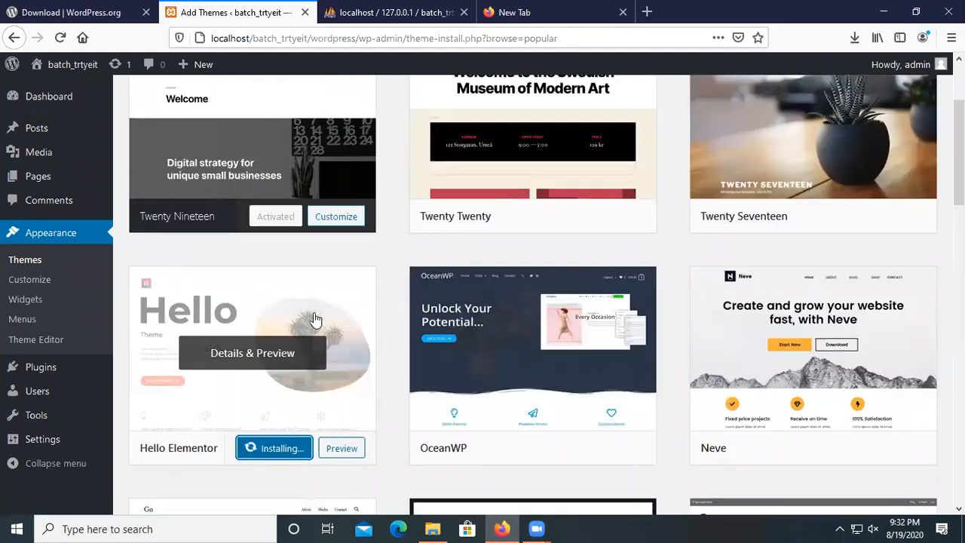
scroll(316, 321, "down", 3)
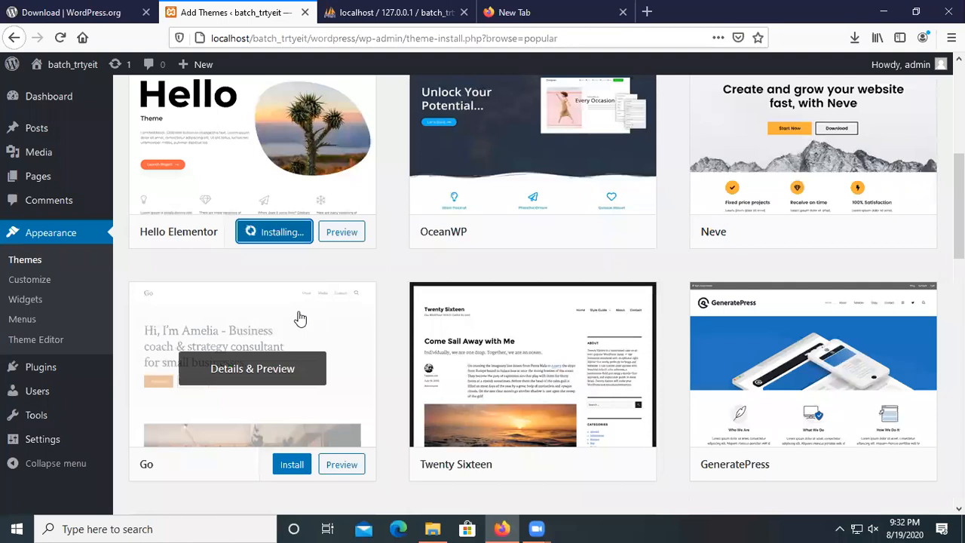
scroll(300, 318, "down", 2)
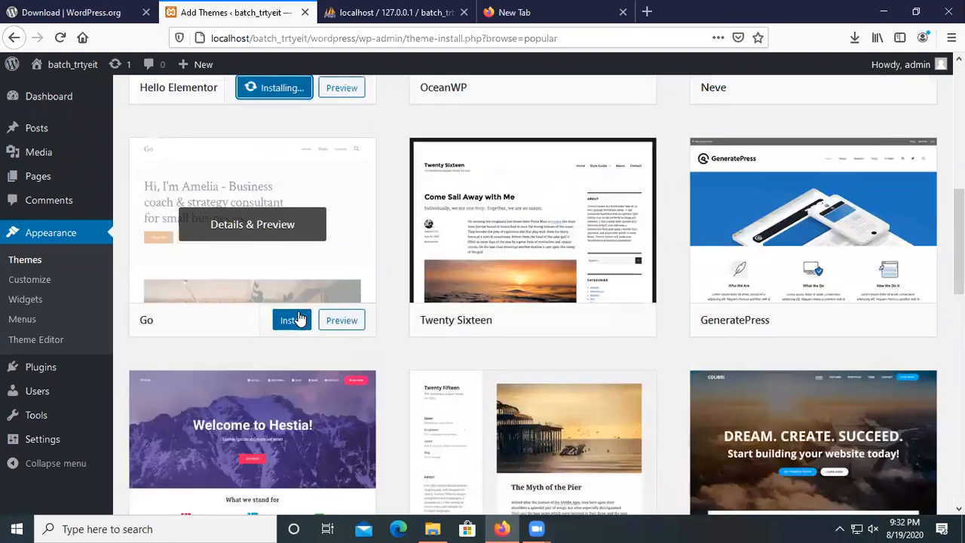
scroll(301, 320, "up", 2)
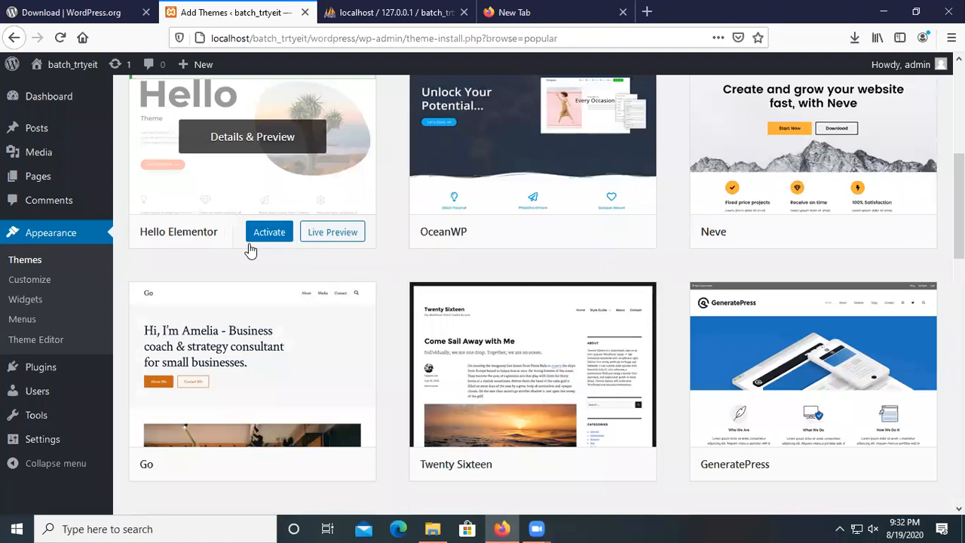
scroll(249, 250, "up", 1)
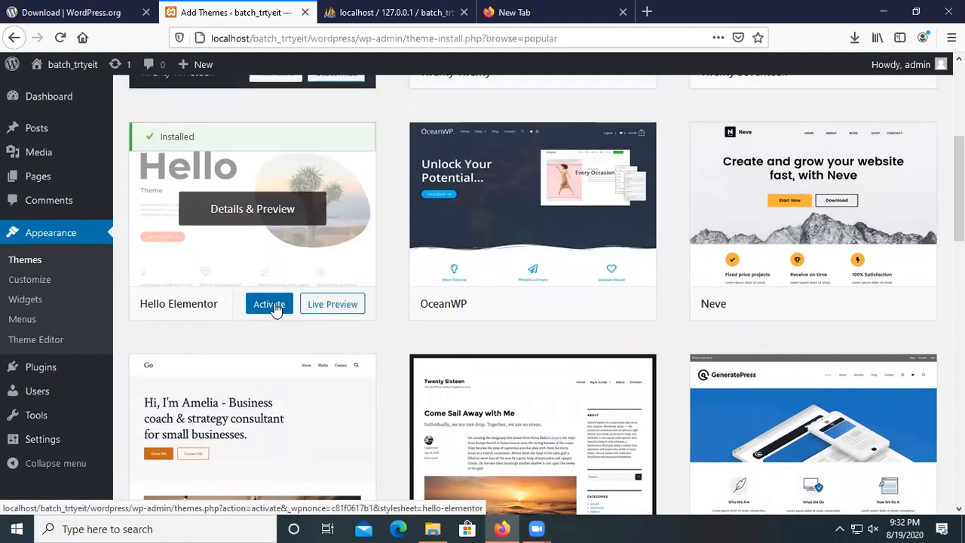
left_click(273, 307)
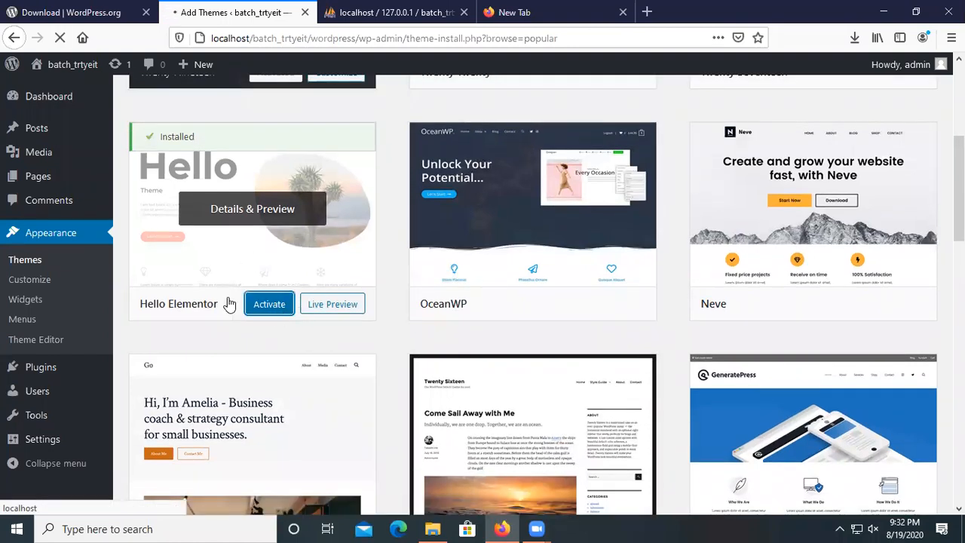
scroll(324, 298, "down", 1)
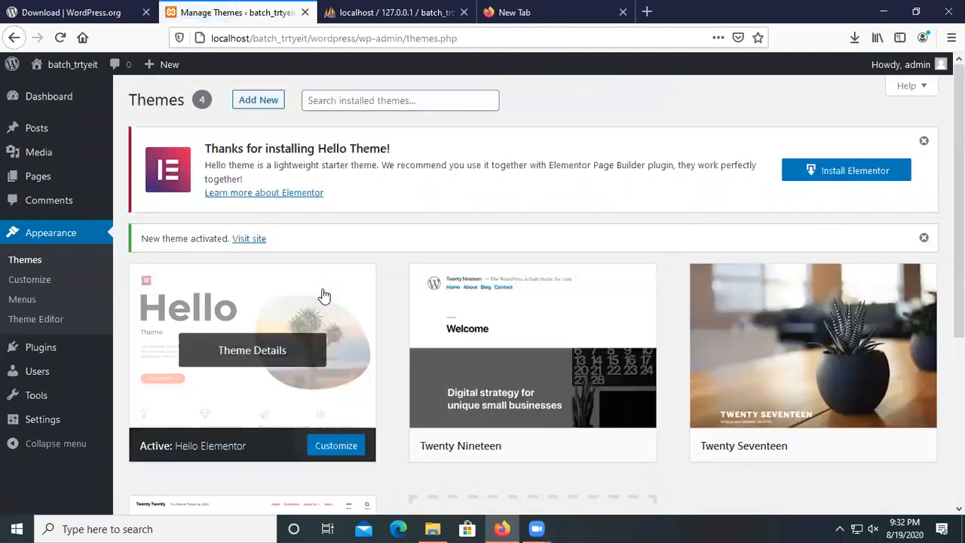
mouse_move(68, 68)
left_click(76, 84)
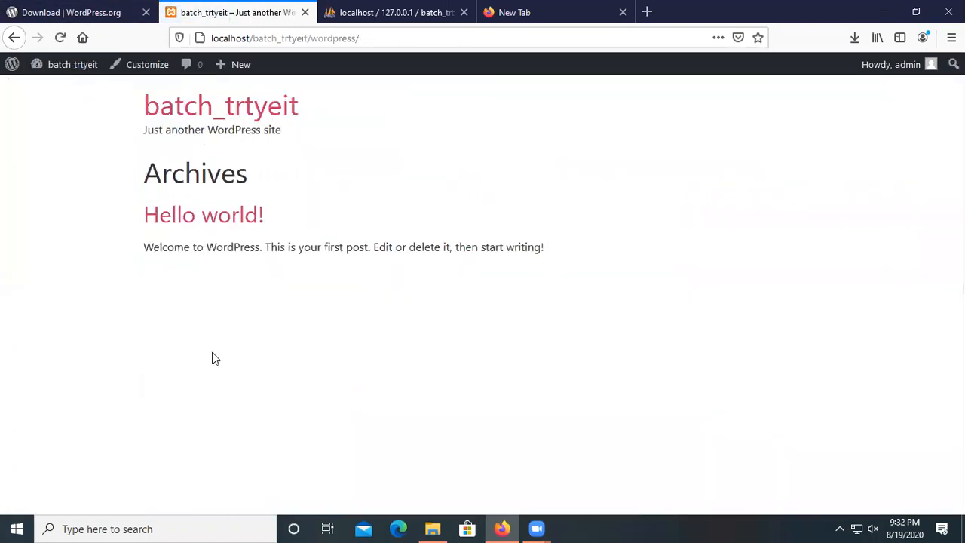
left_click(14, 37)
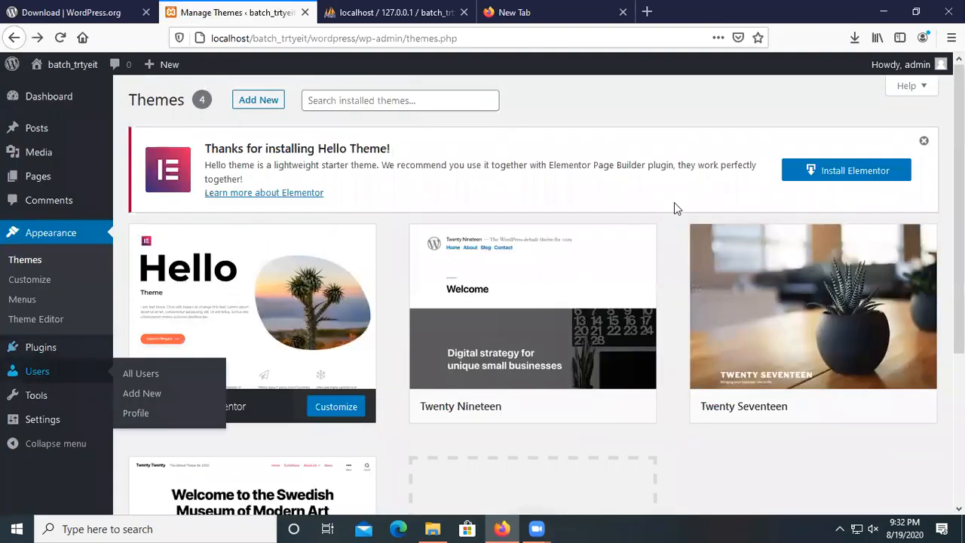
Start installing the Elementor Page Builder plugin.
left_click(829, 174)
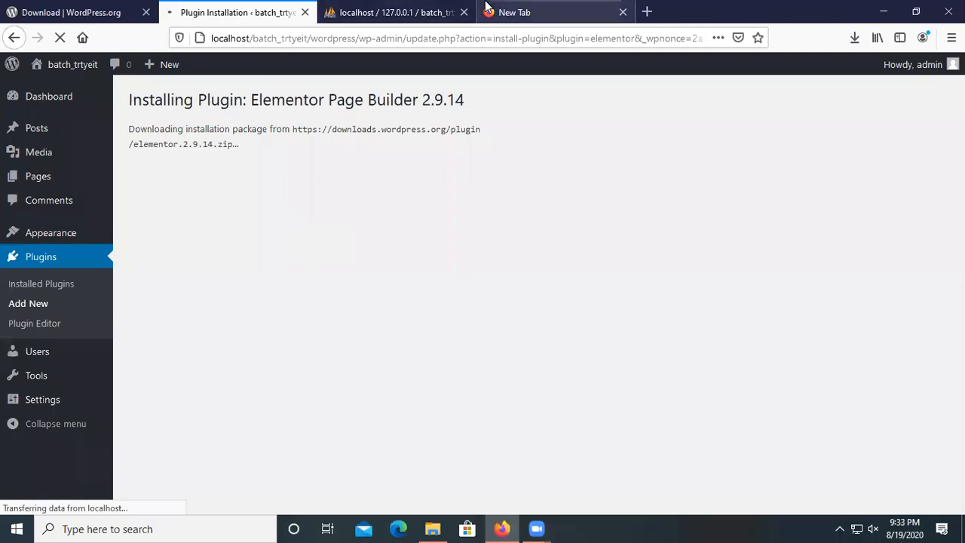
left_click(100, 19)
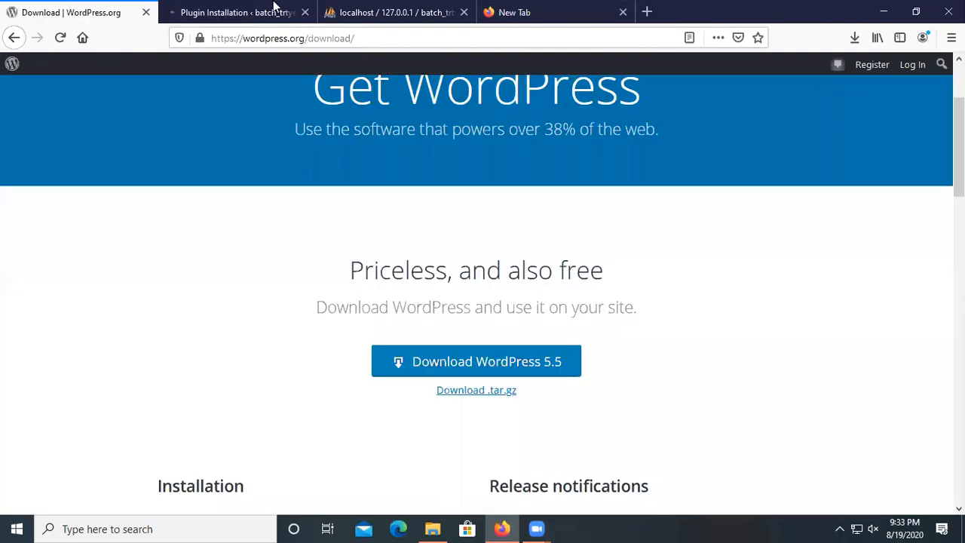
left_click(276, 9)
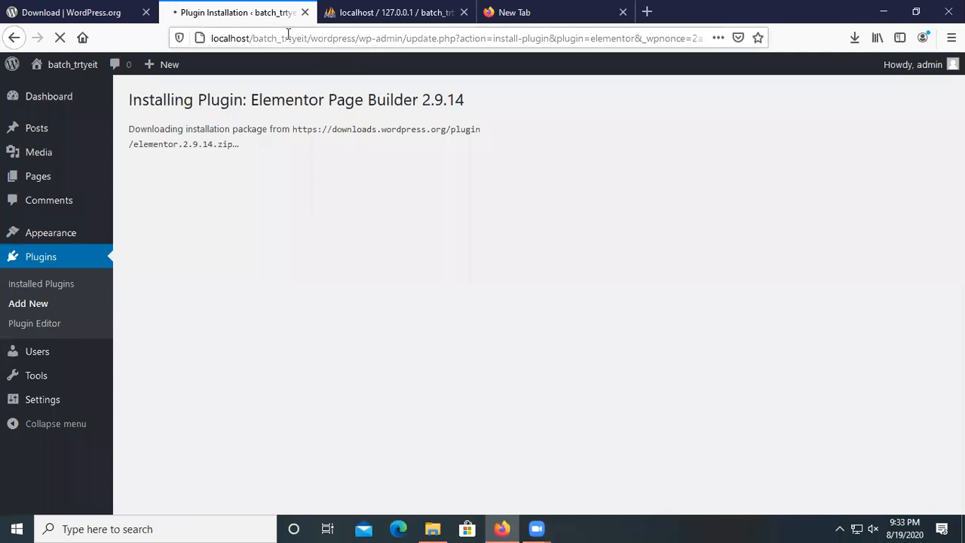
Copy the site's base address localhost/batch_trtyeit from the browser address bar.
left_click_drag(307, 40, 226, 39)
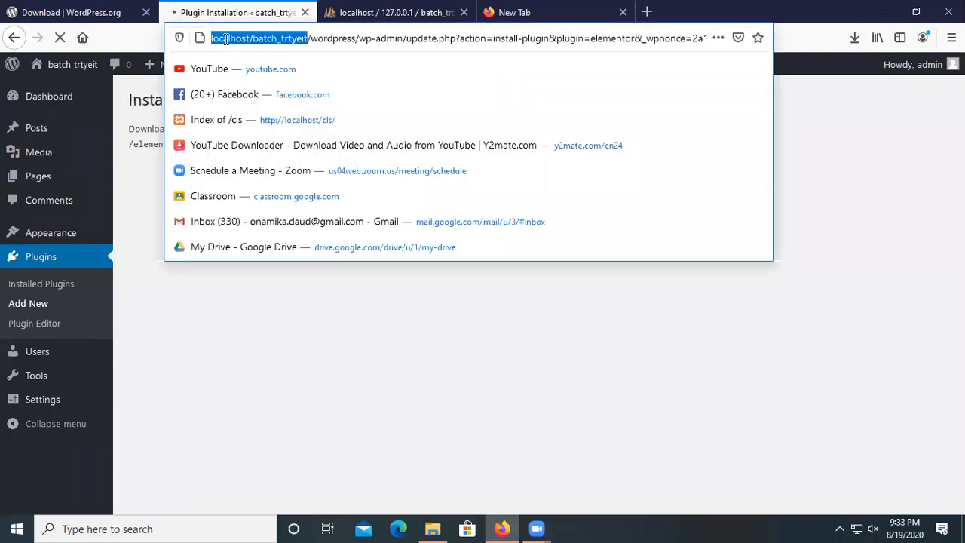
right_click(252, 41)
left_click(260, 84)
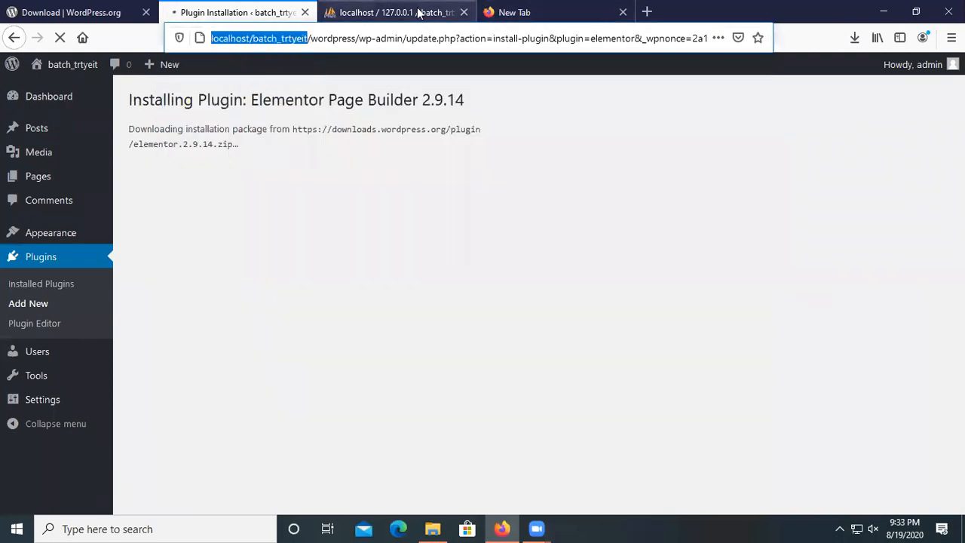
left_click(443, 11)
right_click(266, 37)
left_click(295, 81)
left_click(254, 13)
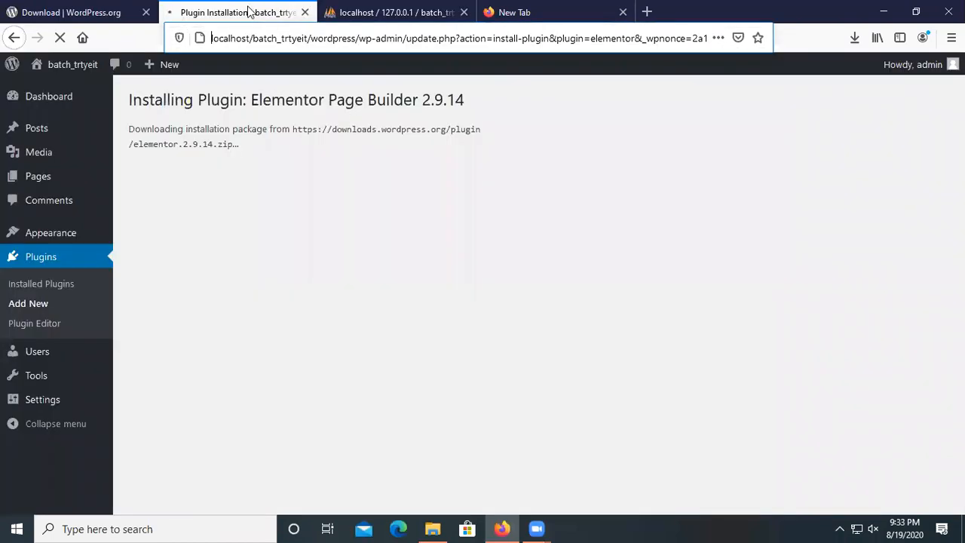
left_click_drag(310, 39, 209, 45)
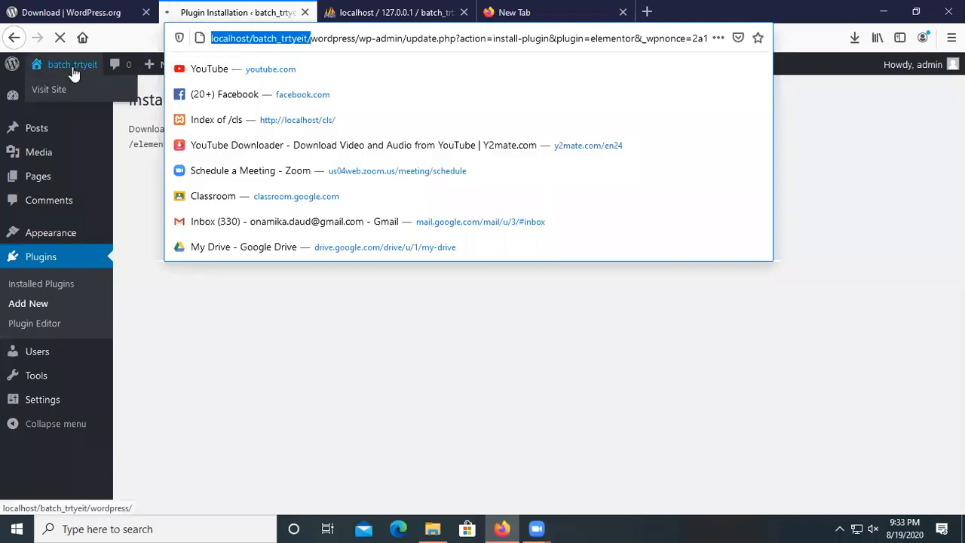
right_click(249, 42)
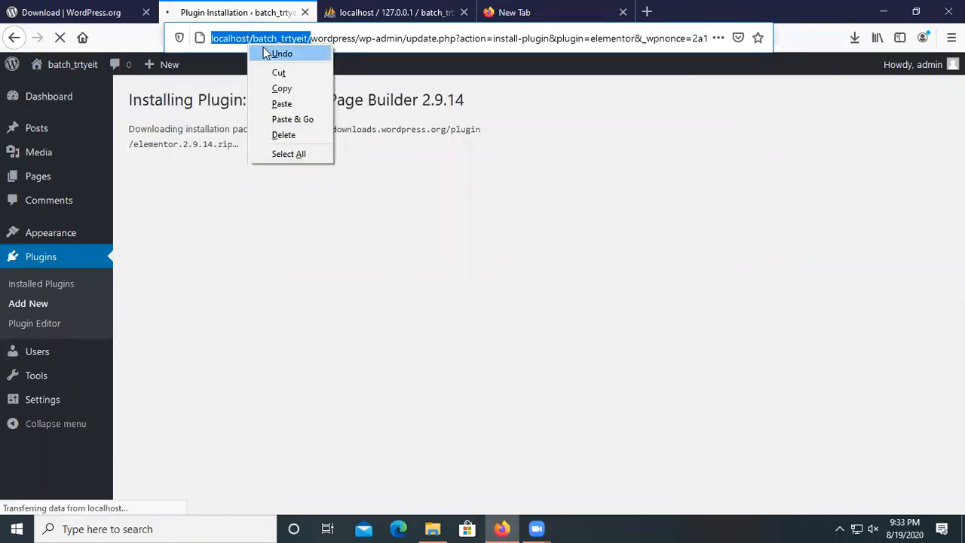
left_click(290, 89)
Load localhost/batch_trtyeit in the phpMyAdmin tab and open the WordPress site from its folder listing.
left_click(367, 13)
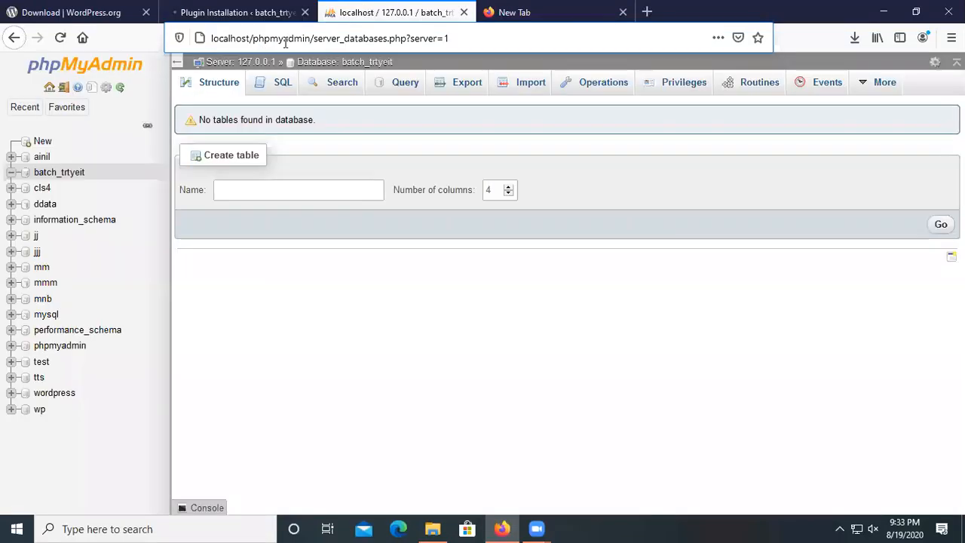
triple_click(286, 38)
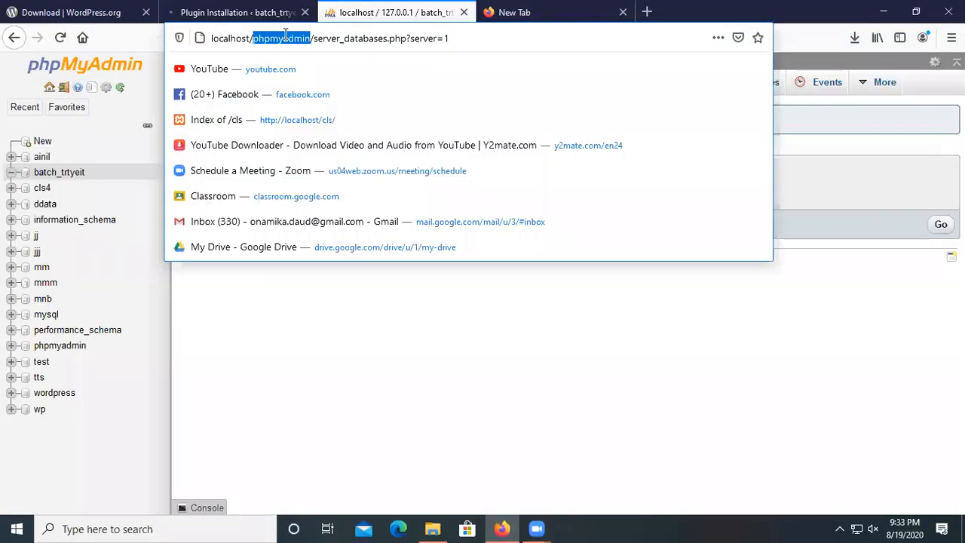
right_click(287, 38)
left_click(320, 96)
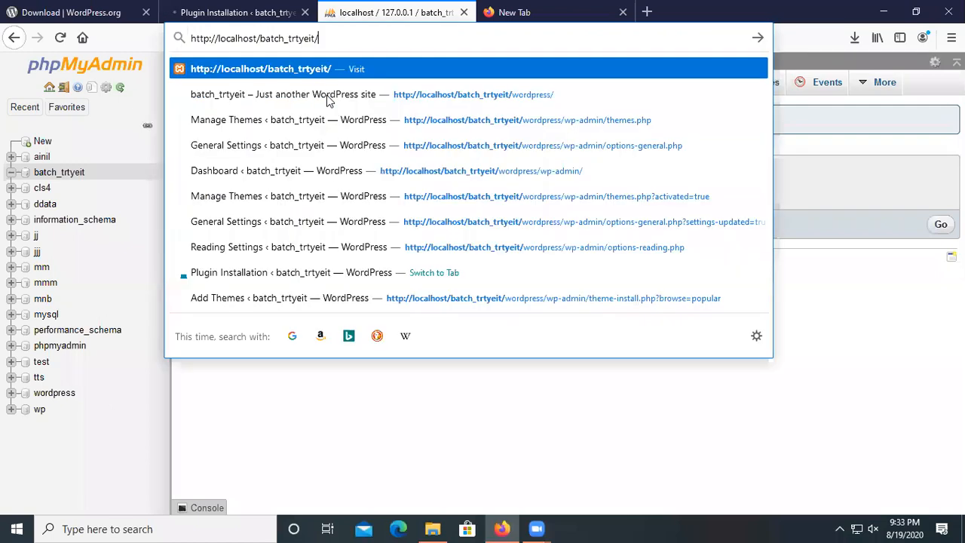
key("Return")
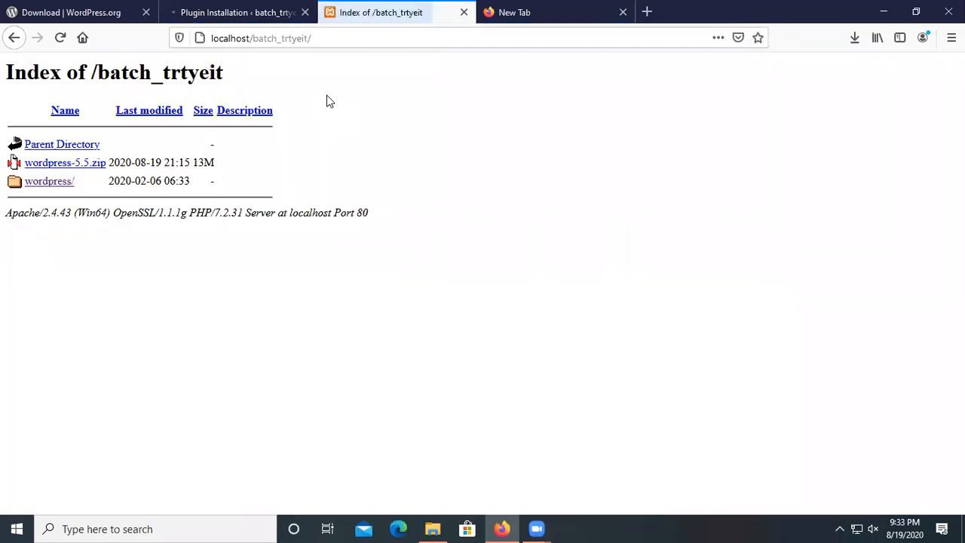
left_click(59, 188)
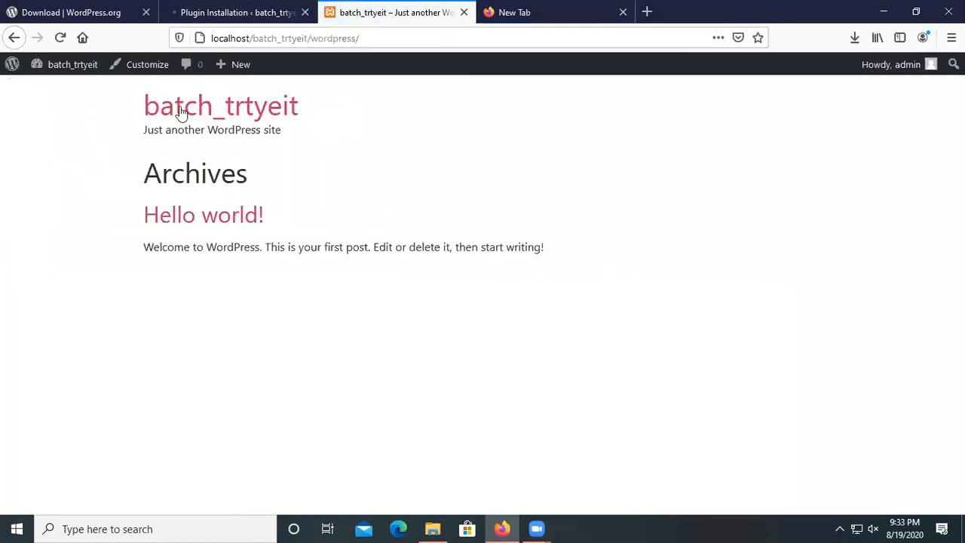
left_click(210, 7)
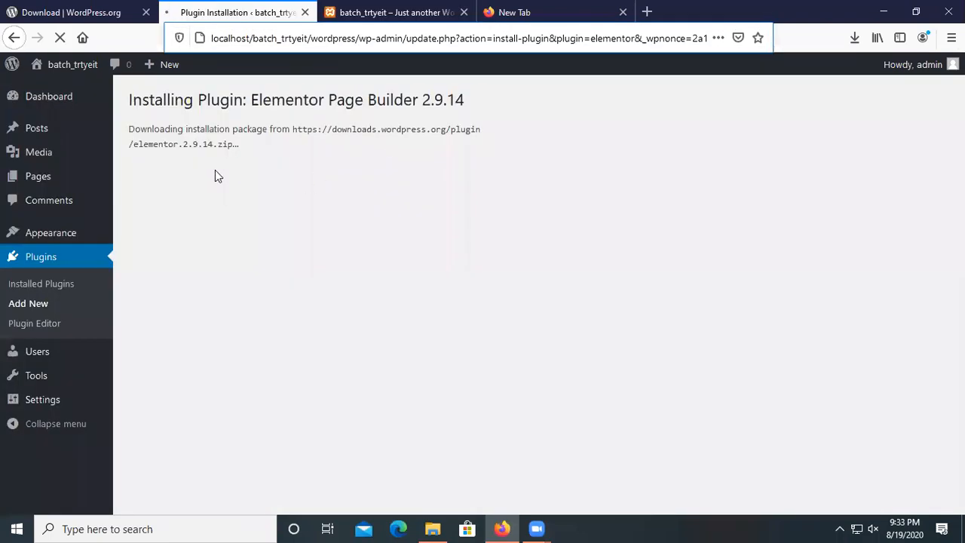
Activate Twenty Nineteen via Dashboard > Appearance > Themes and view the front page.
left_click(398, 7)
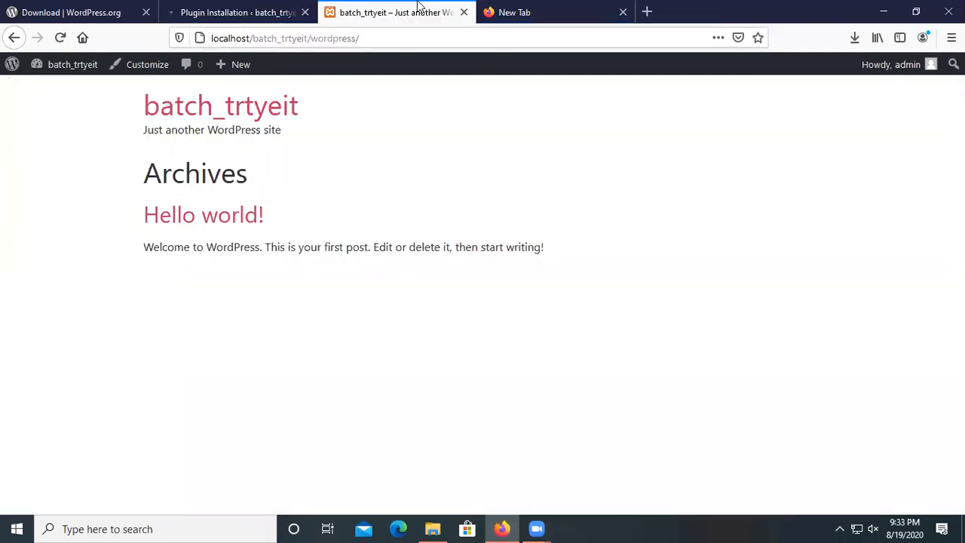
left_click(63, 82)
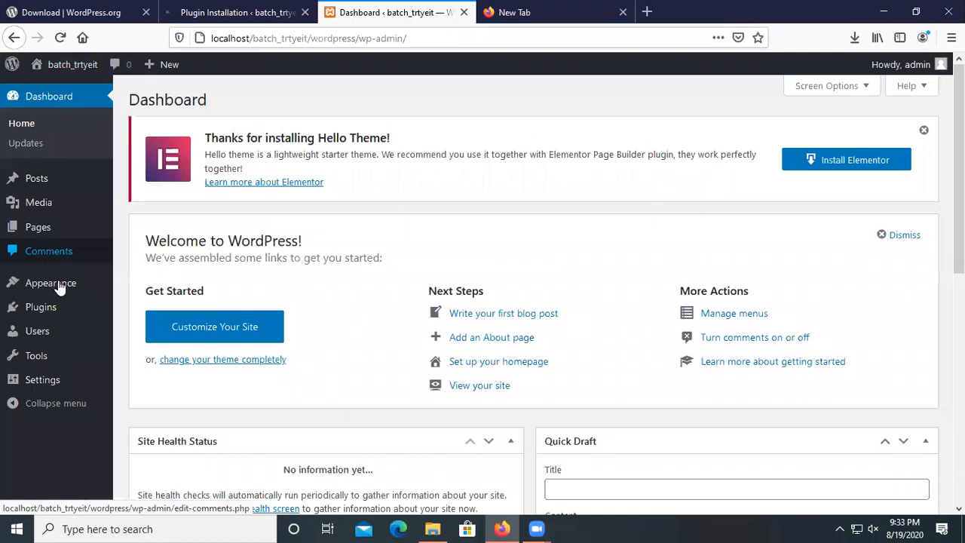
mouse_move(90, 285)
left_click(136, 286)
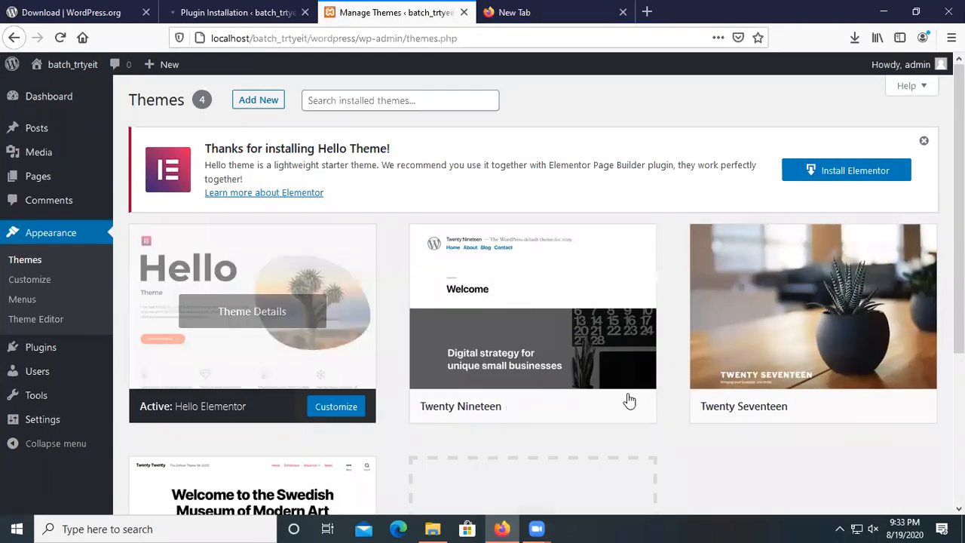
left_click(556, 407)
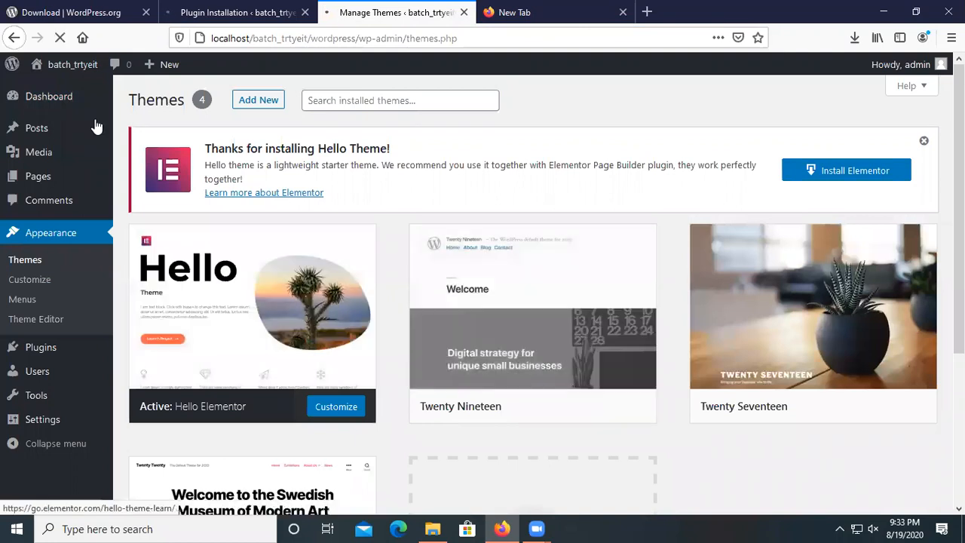
left_click(63, 68)
Open the Add Themes browser and confirm Elementor 2.9.14 finished installing.
left_click(245, 9)
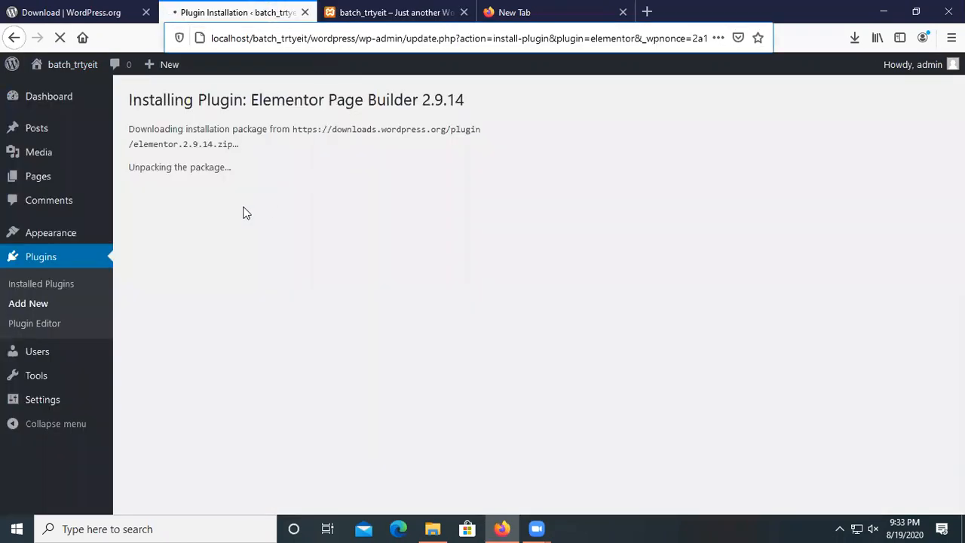
left_click_drag(172, 166, 205, 167)
left_click(332, 15)
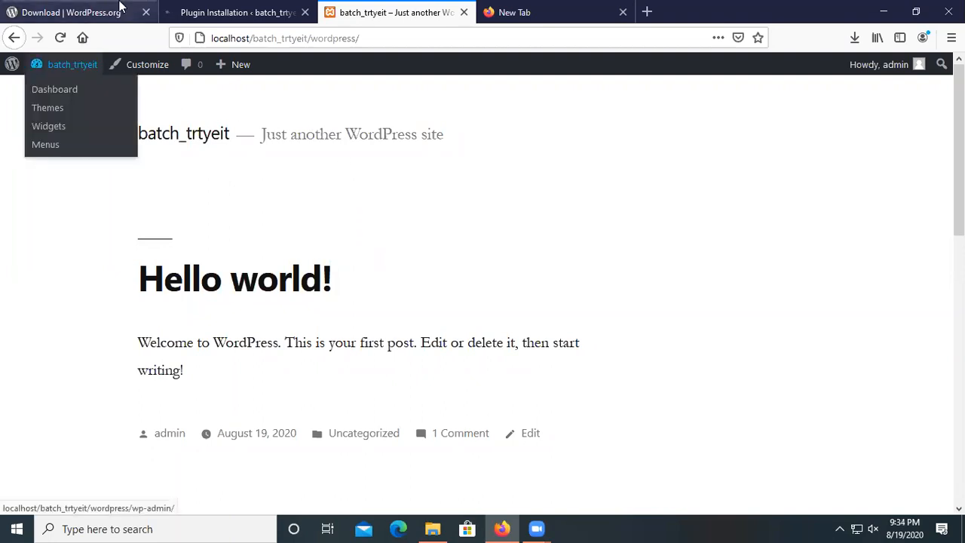
left_click(58, 92)
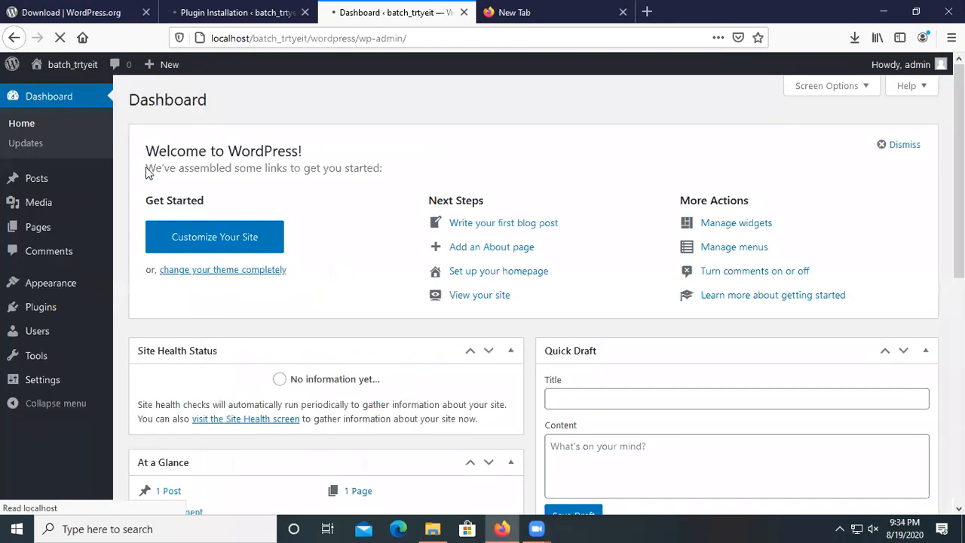
mouse_move(59, 293)
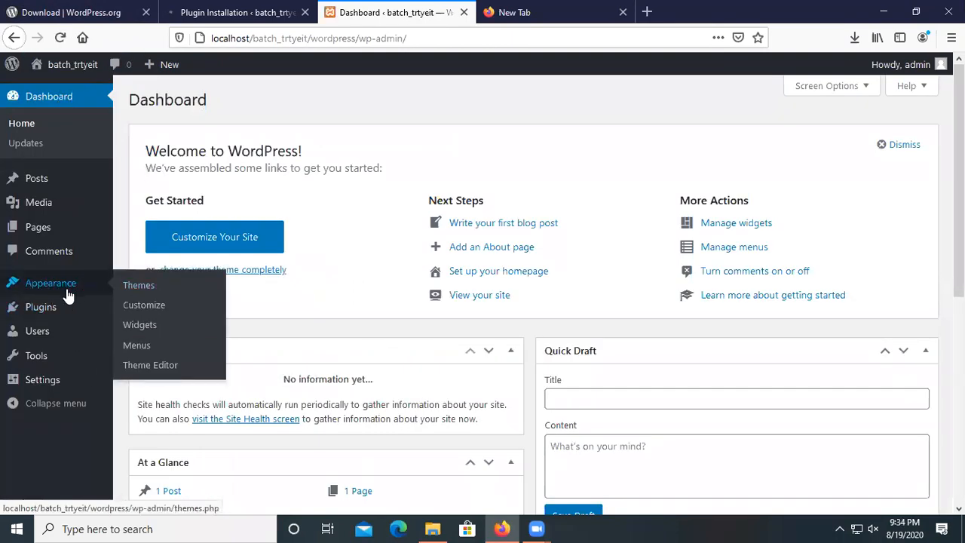
left_click(135, 288)
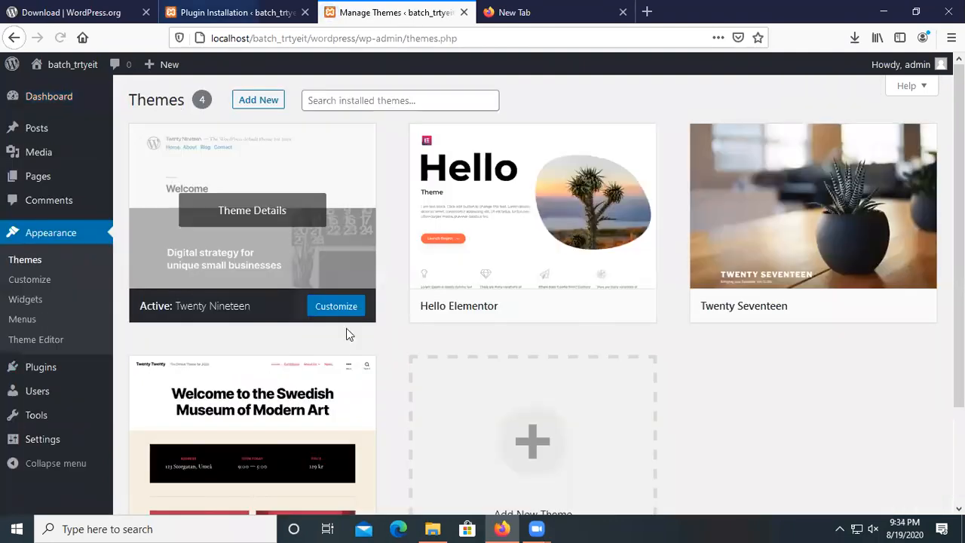
left_click(259, 99)
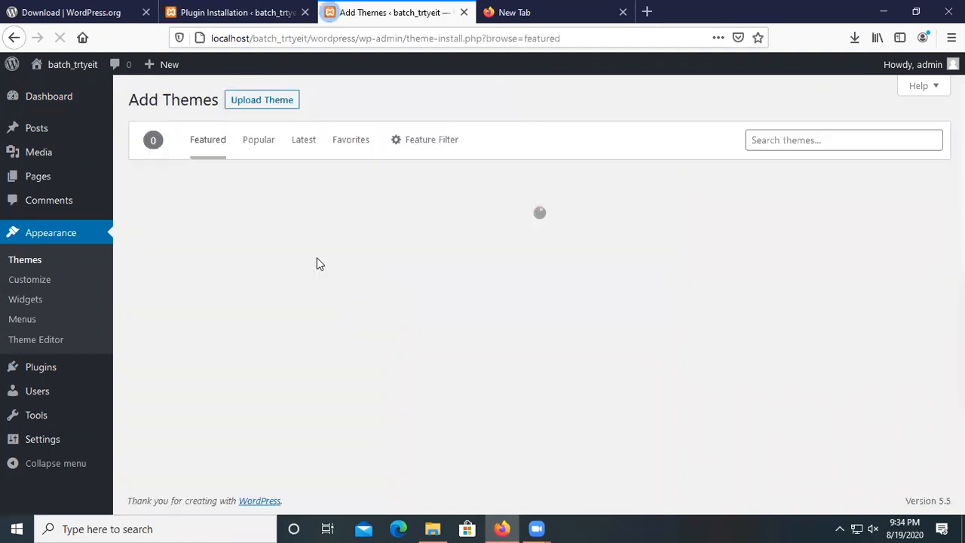
left_click(251, 17)
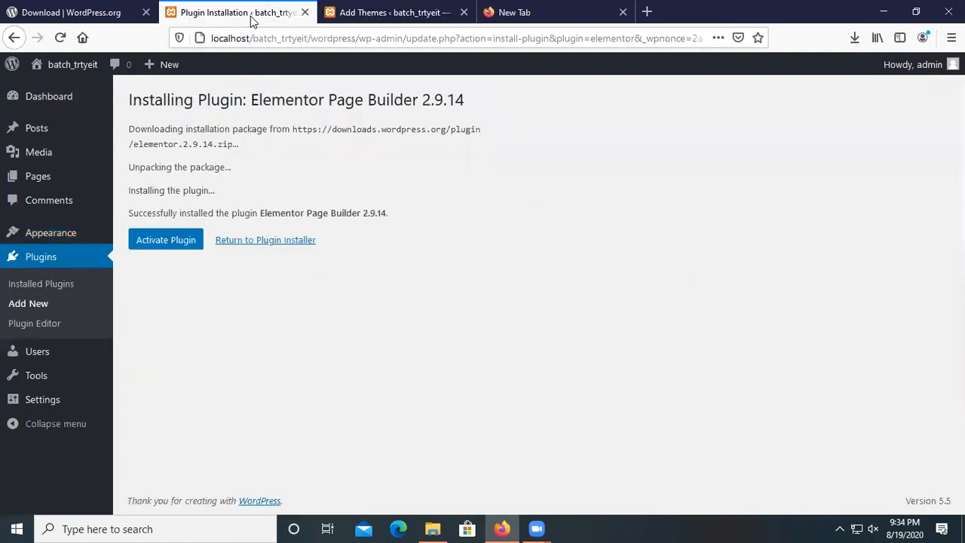
Activate the Elementor plugin and start creating a first page with it.
left_click(159, 247)
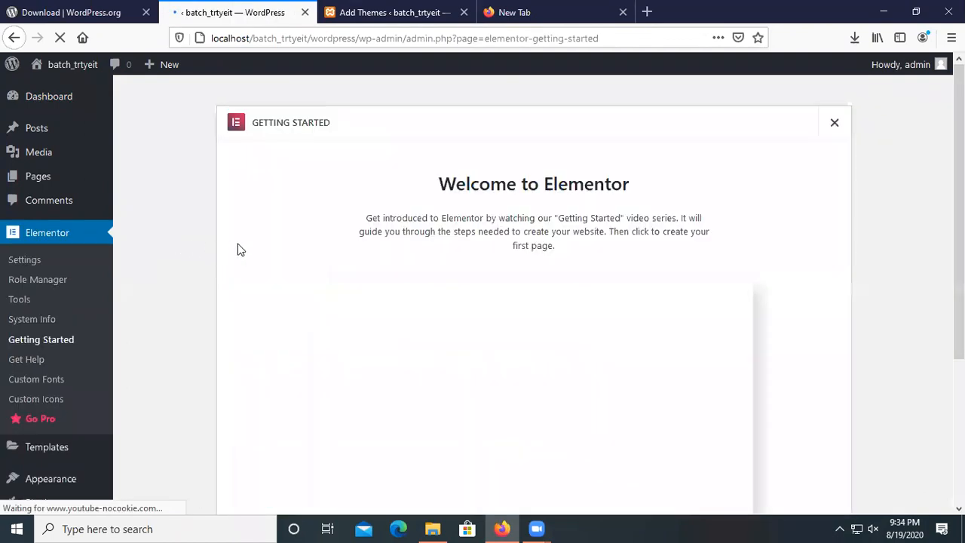
scroll(468, 338, "down", 3)
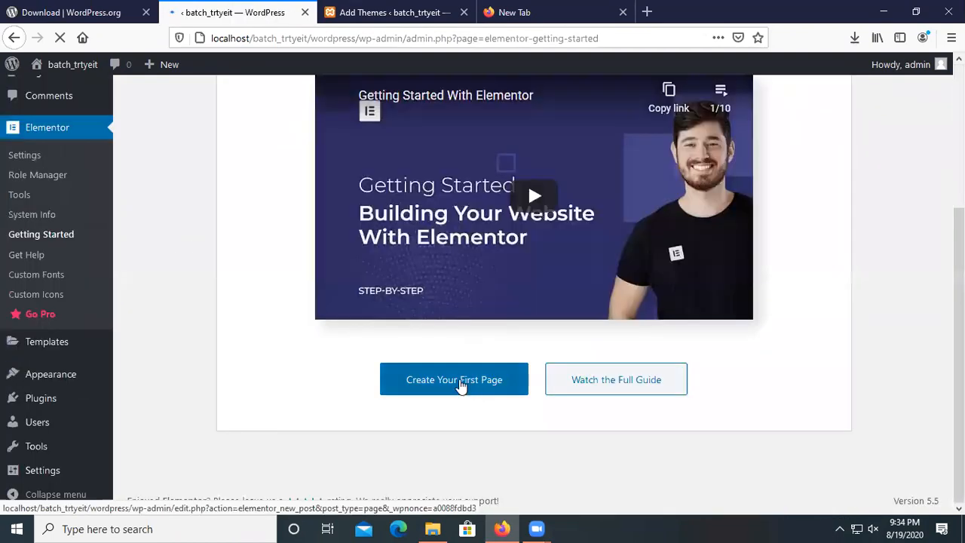
left_click(462, 385)
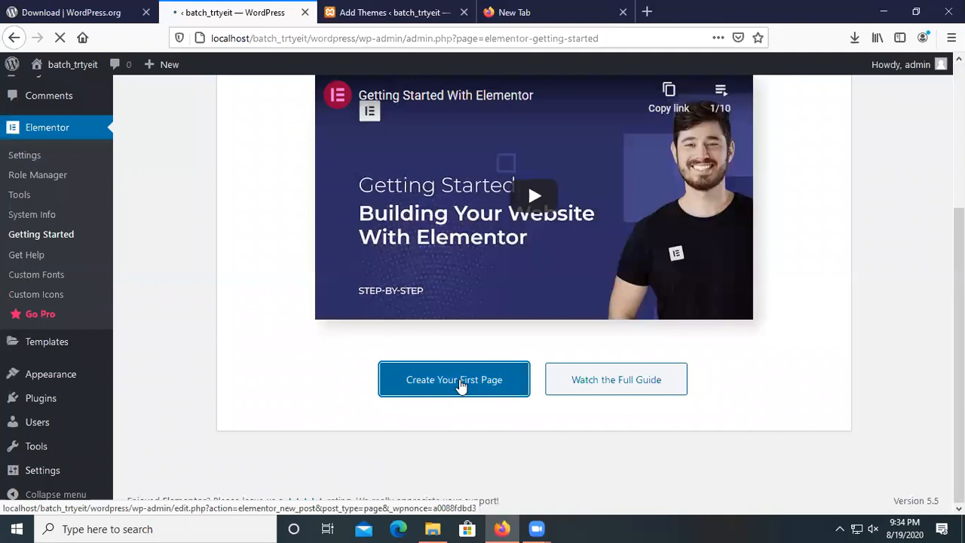
scroll(484, 451, "up", 2)
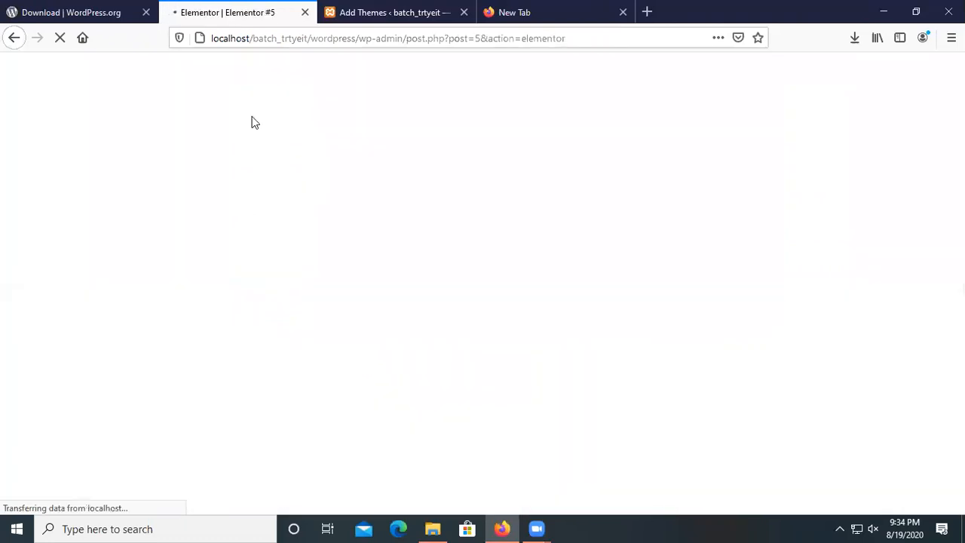
left_click(402, 9)
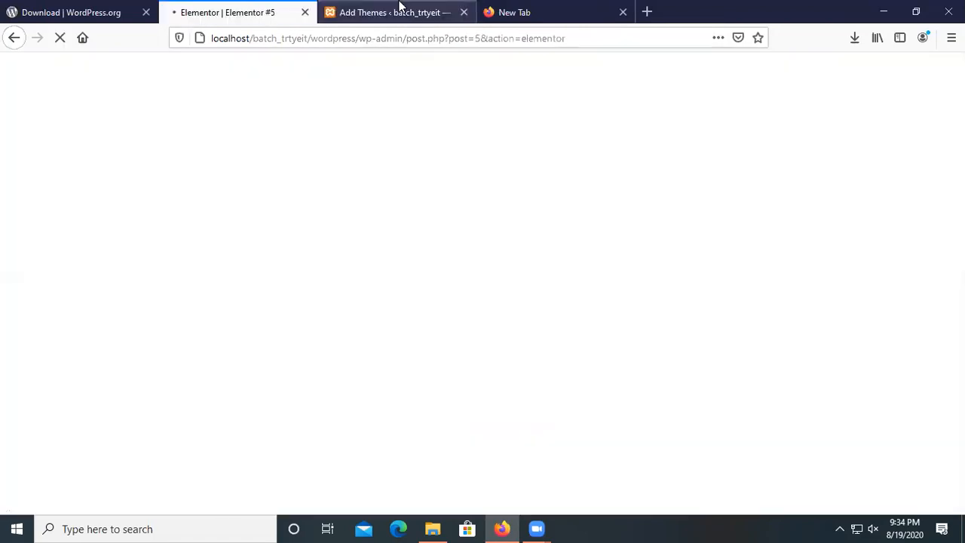
left_click(400, 9)
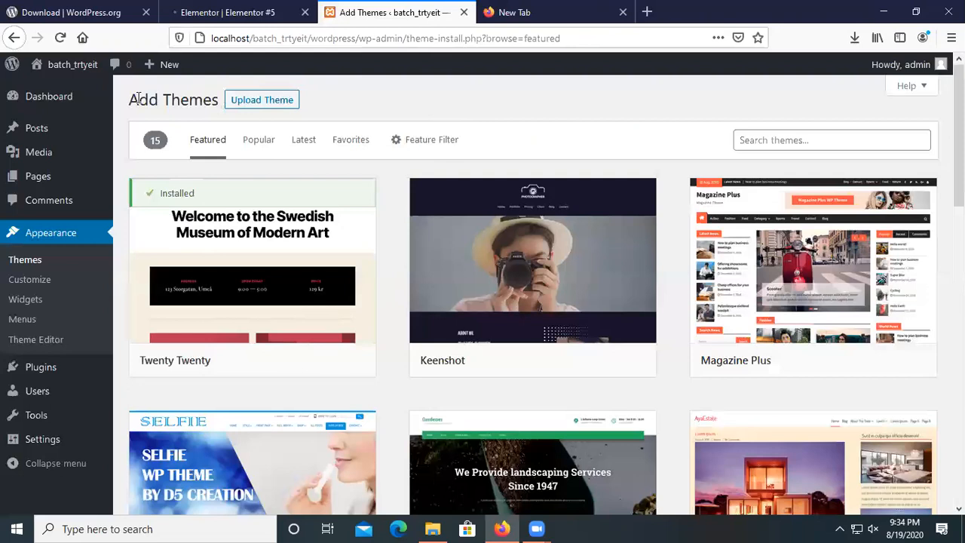
Publish the new Elementor #5 page from the editor.
left_click(301, 6)
scroll(399, 341, "down", 15)
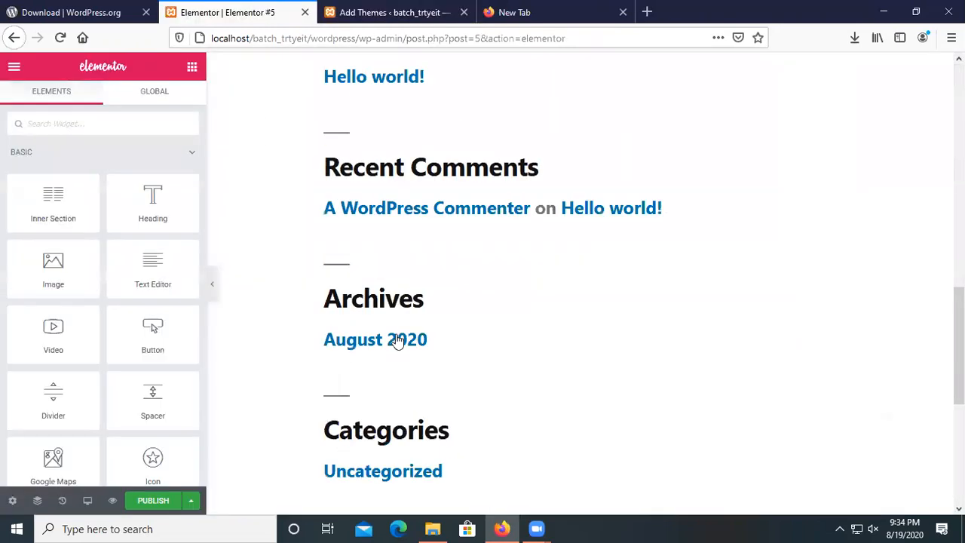
left_click(134, 502)
scroll(377, 323, "up", 5)
scroll(377, 323, "up", 10)
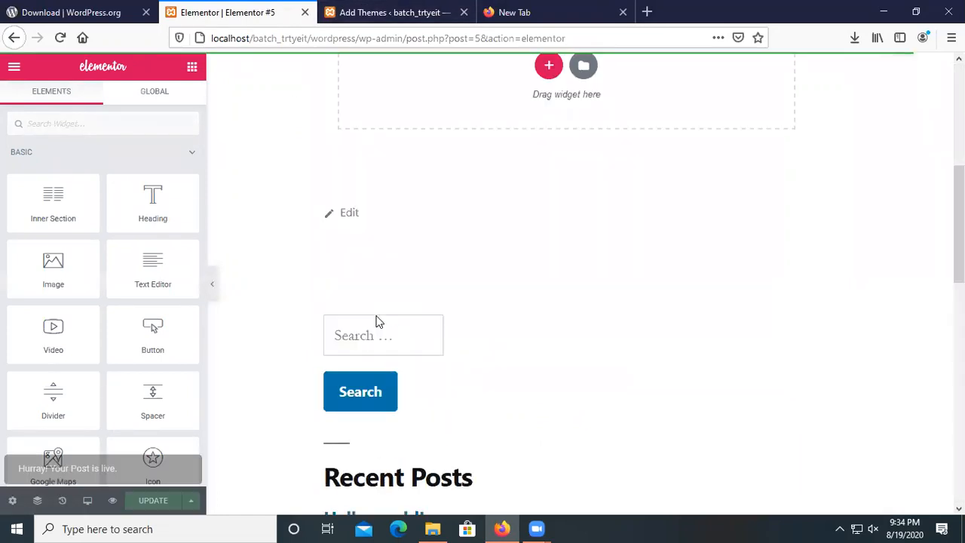
Hide the widget panel to preview Elementor #5, then return to Add Themes.
left_click(212, 286)
scroll(521, 264, "down", 3)
scroll(513, 245, "down", 5)
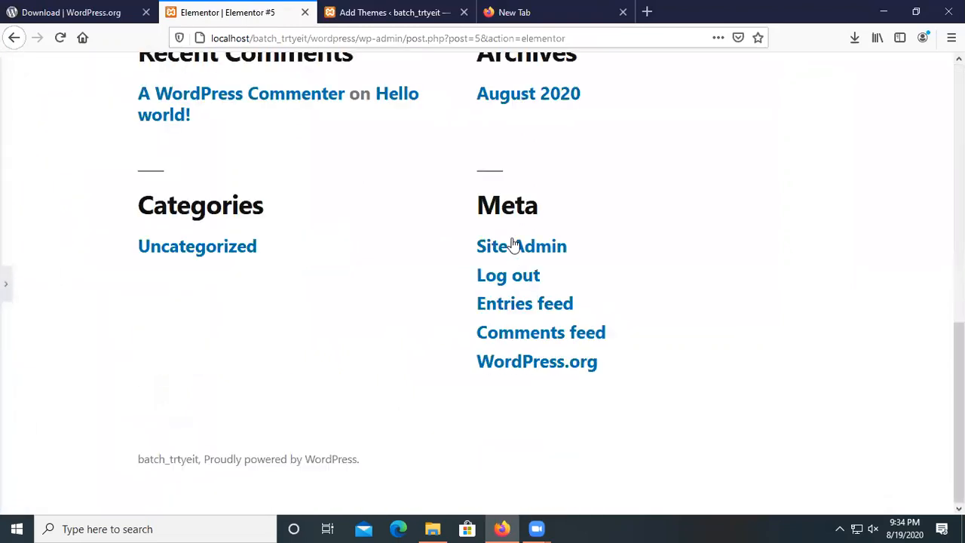
scroll(428, 332, "up", 10)
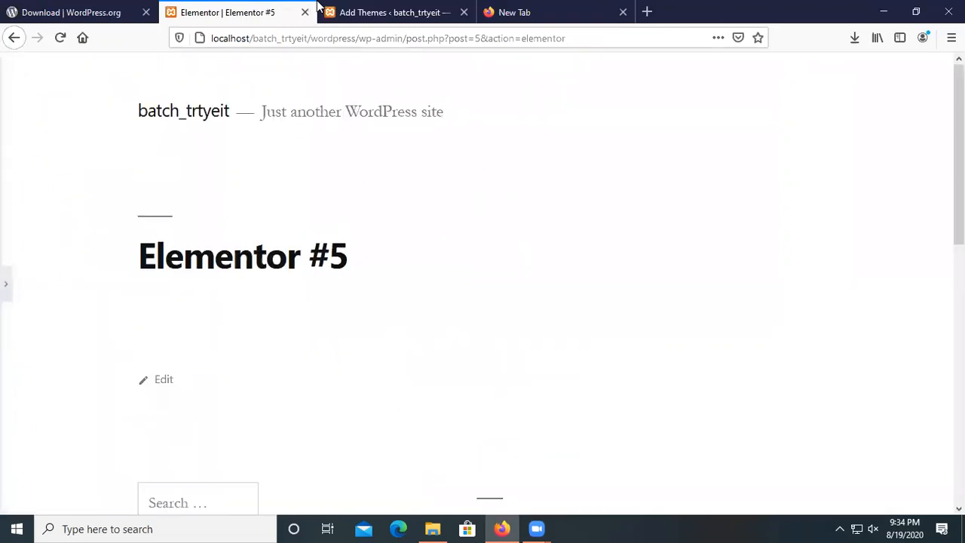
left_click(362, 12)
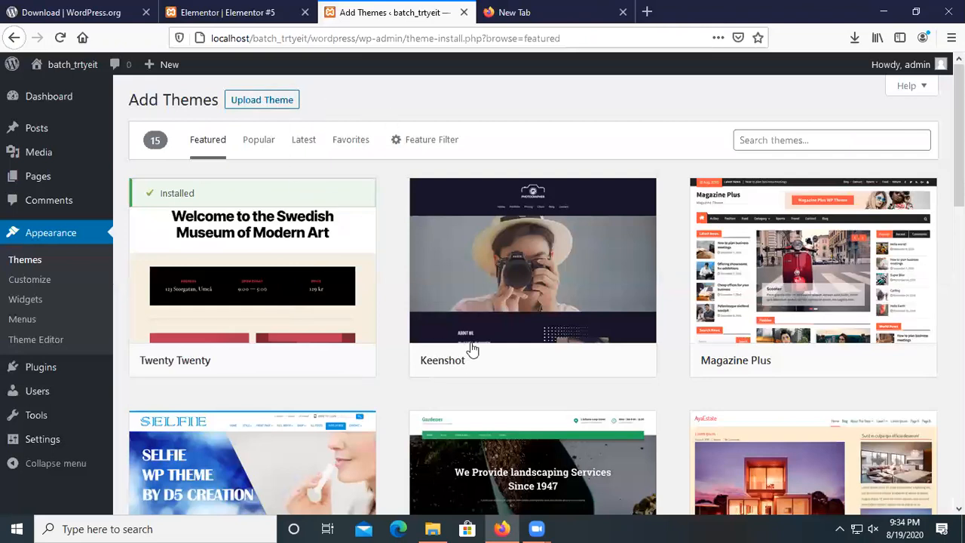
Search the theme directory for 'astra' and start installing the Astra theme.
left_click(774, 140)
type("as")
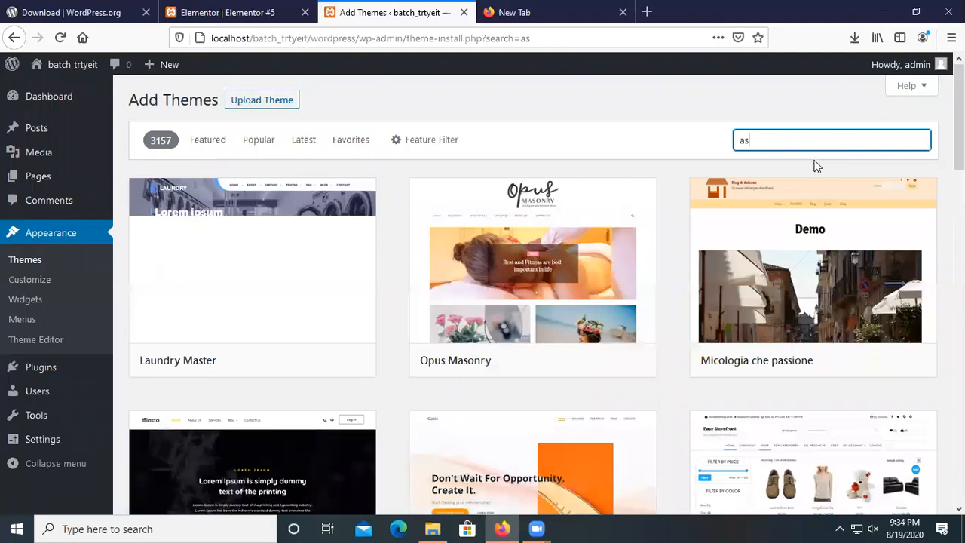
type("tra")
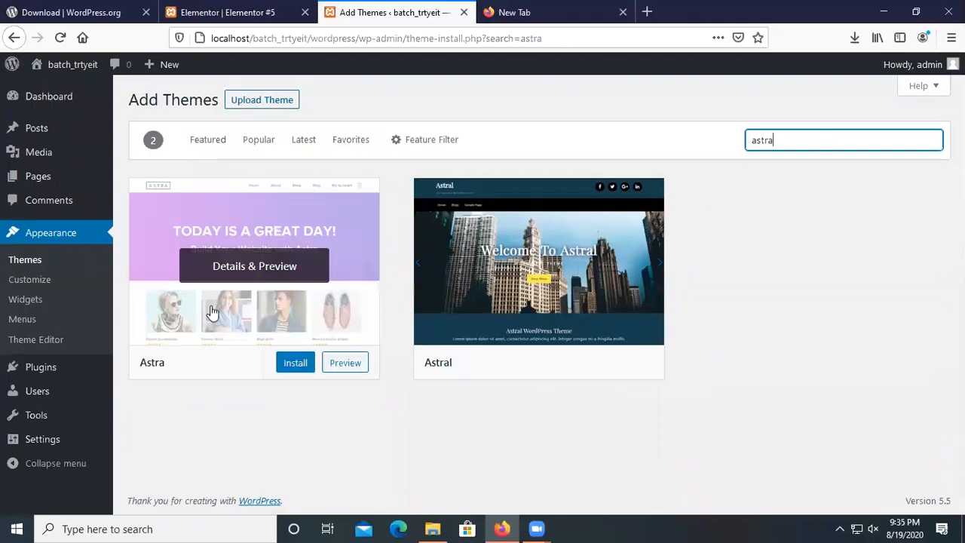
left_click(297, 365)
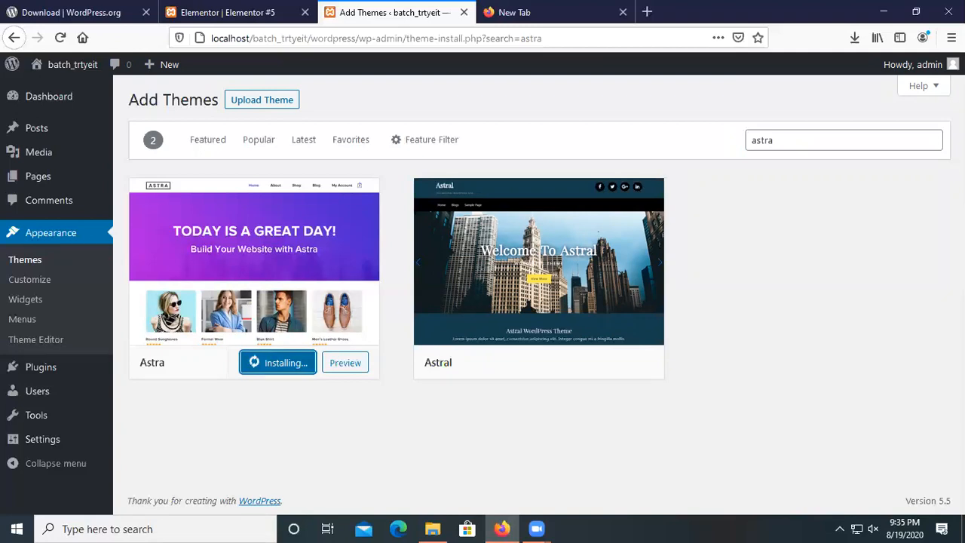
Return to the Elementor #5 page after glancing at the Astra installation progress.
mouse_move(555, 385)
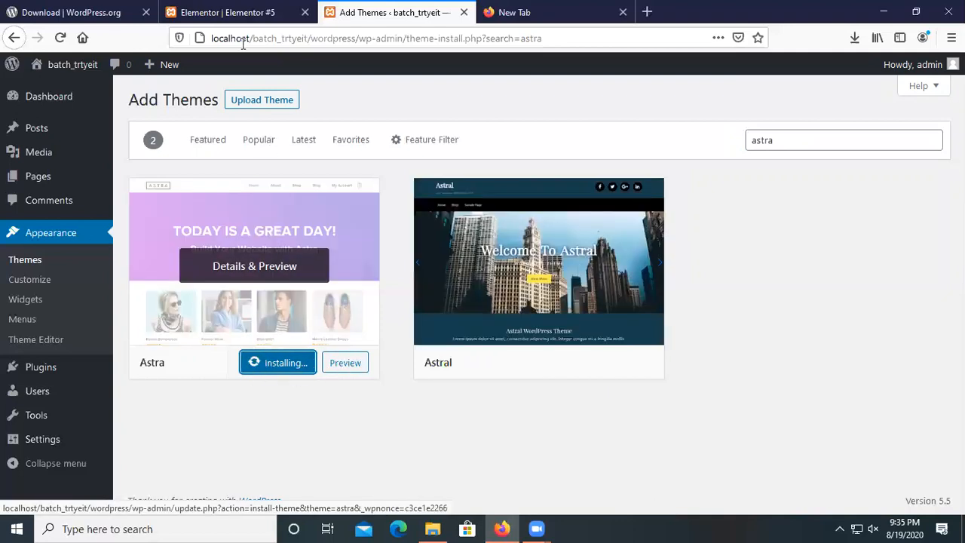
left_click(257, 6)
left_click(360, 10)
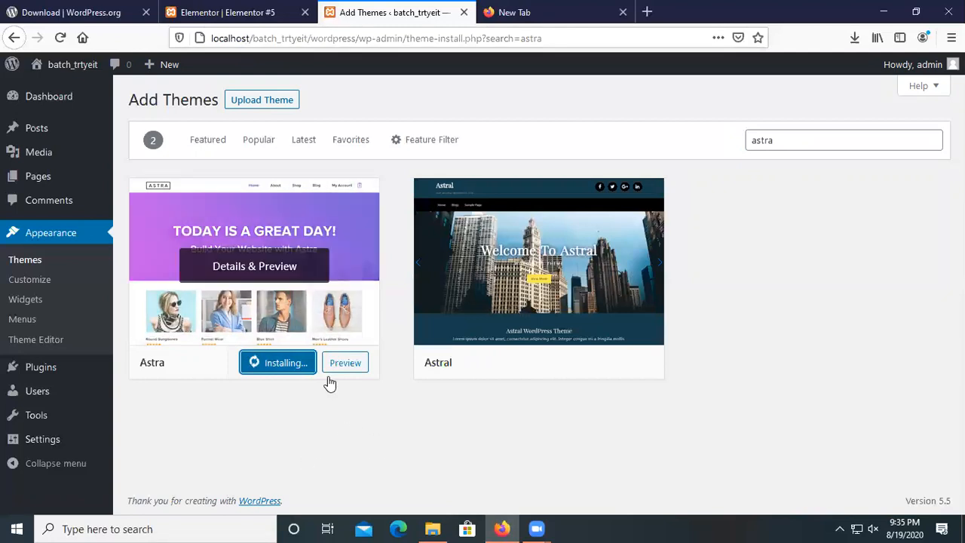
left_click(256, 9)
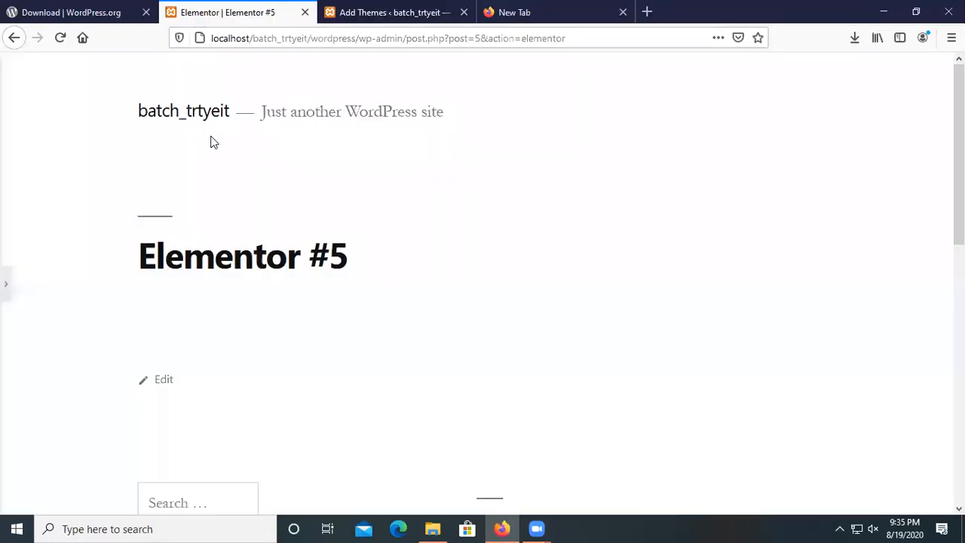
Activate the Hello Elementor theme from the installed themes list.
scroll(194, 152, "down", 3)
scroll(169, 183, "up", 3)
left_click(13, 37)
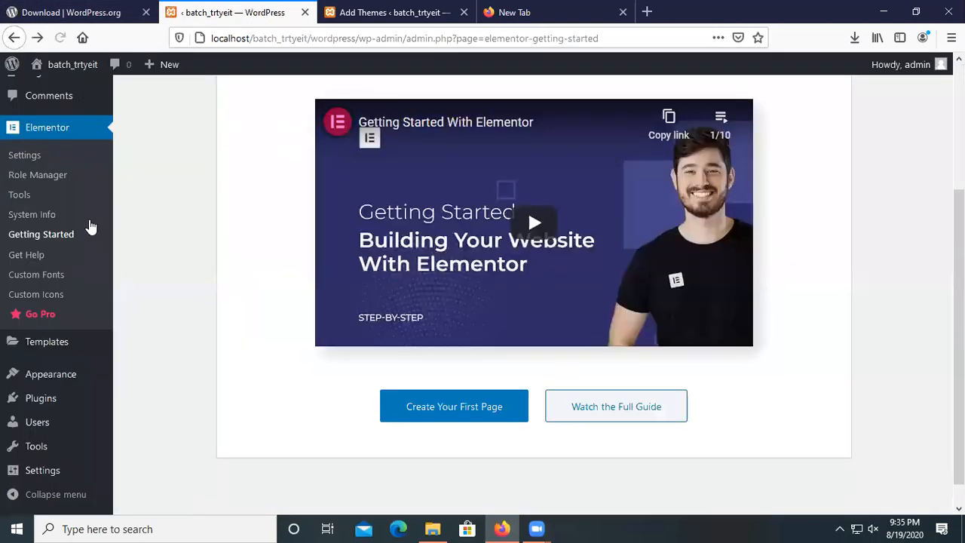
mouse_move(41, 377)
left_click(140, 377)
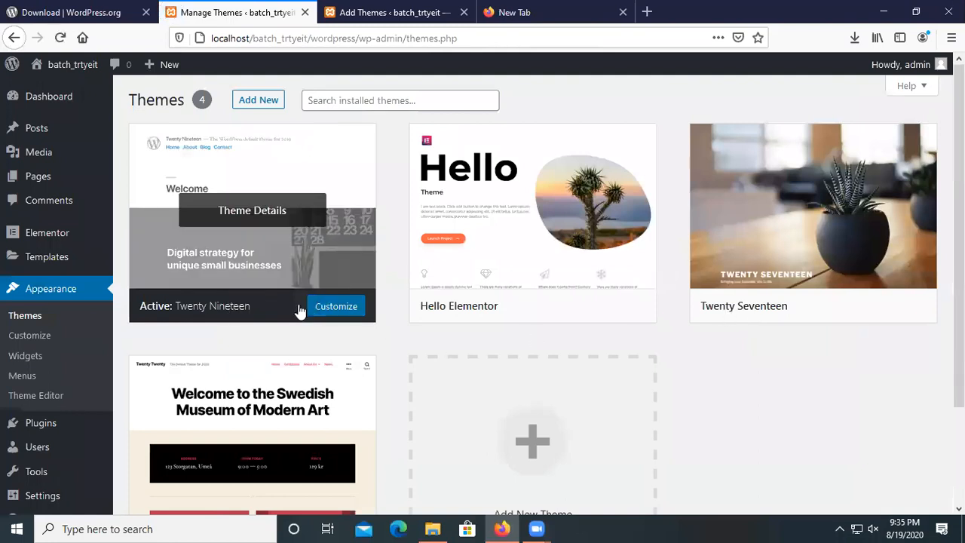
scroll(444, 377, "down", 2)
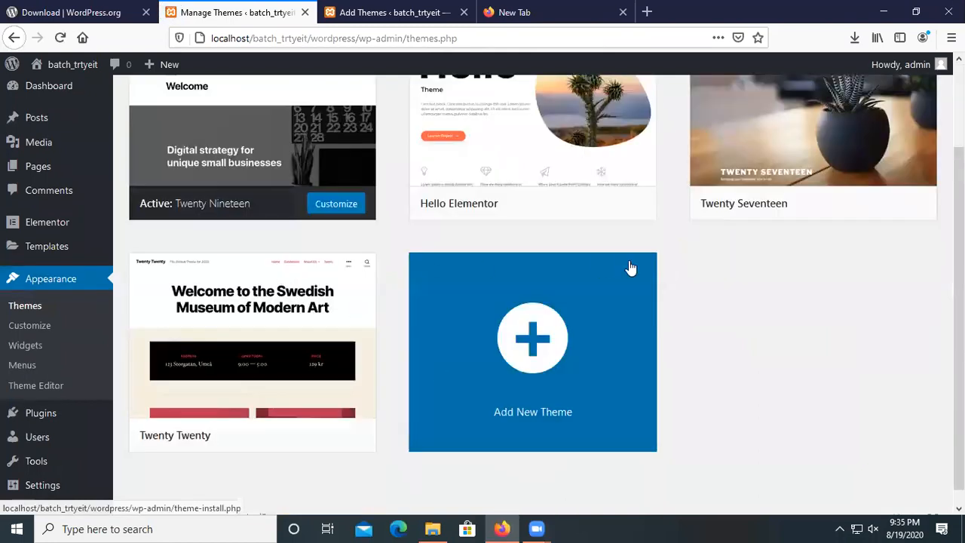
scroll(560, 327, "up", 2)
left_click(549, 310)
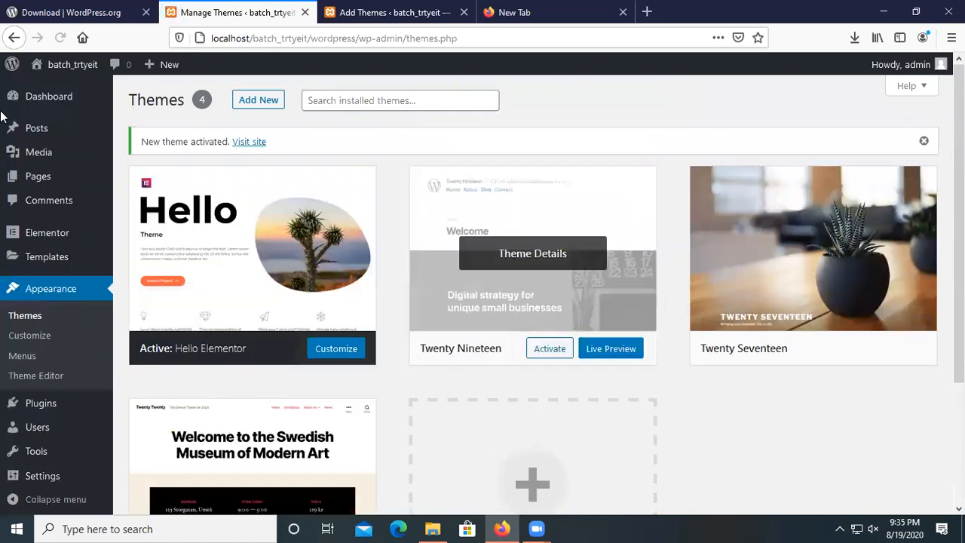
Preview the site front page, check installed plugins, then confirm Astra shows as installed.
mouse_move(30, 71)
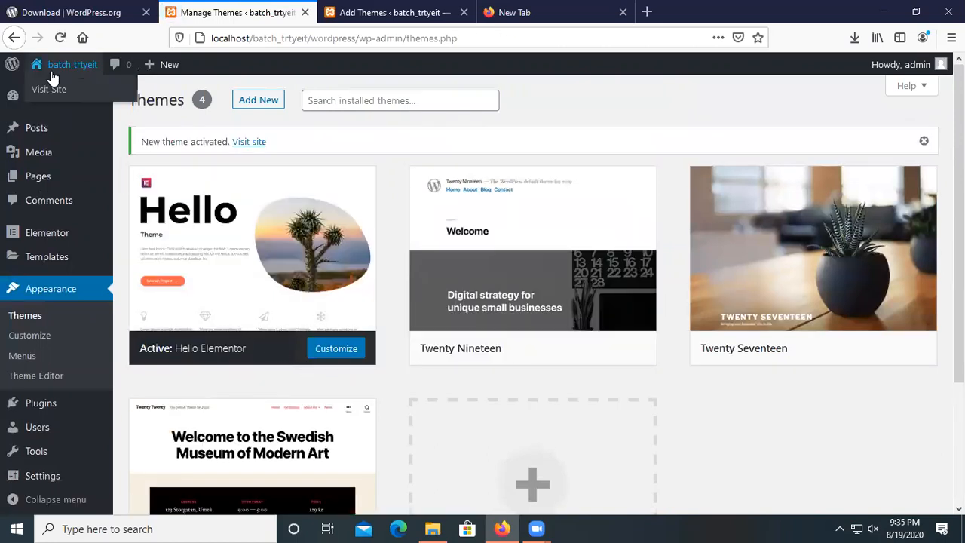
left_click(57, 91)
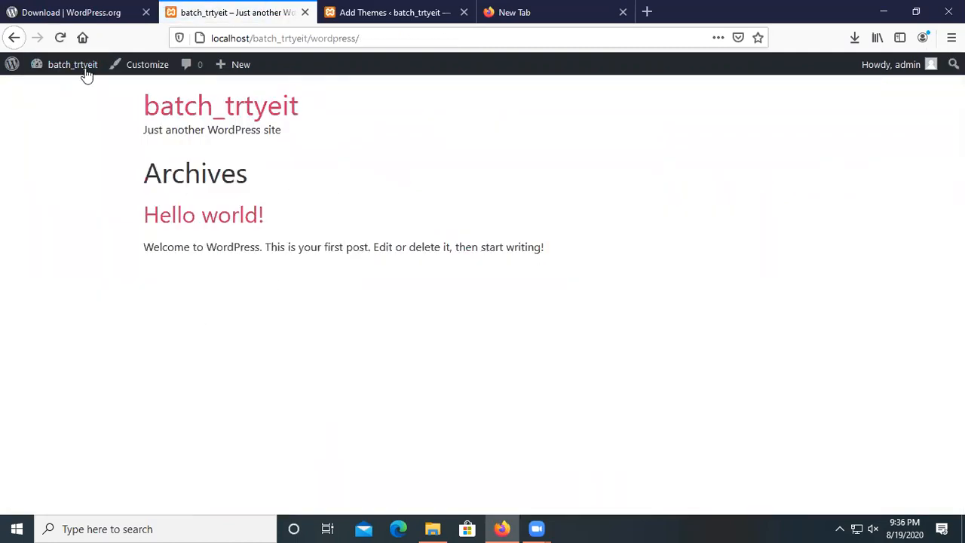
left_click(15, 38)
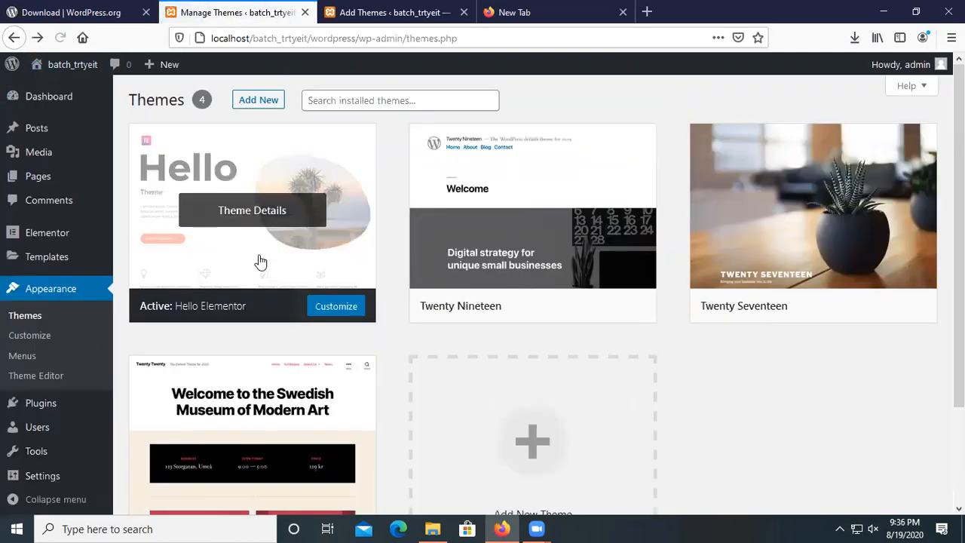
left_click(45, 405)
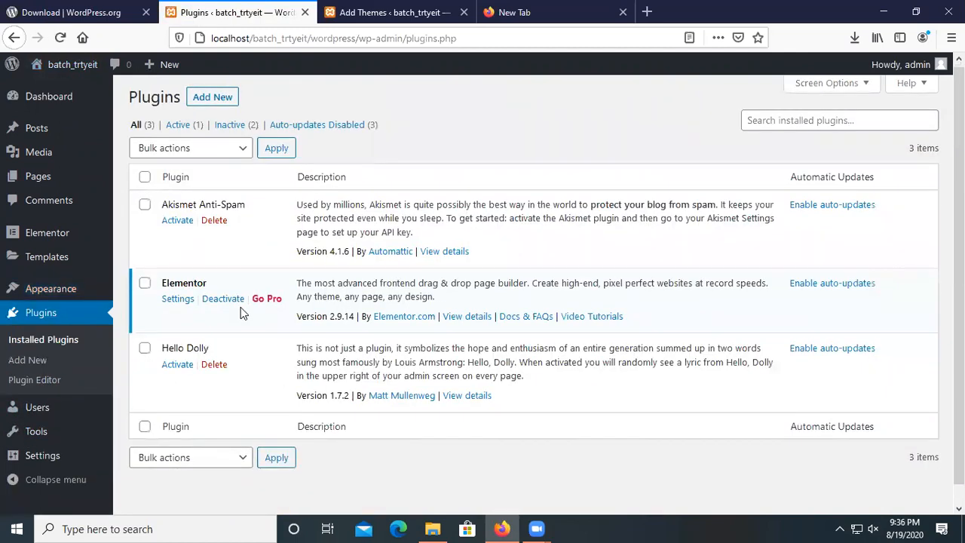
scroll(167, 199, "down", 1)
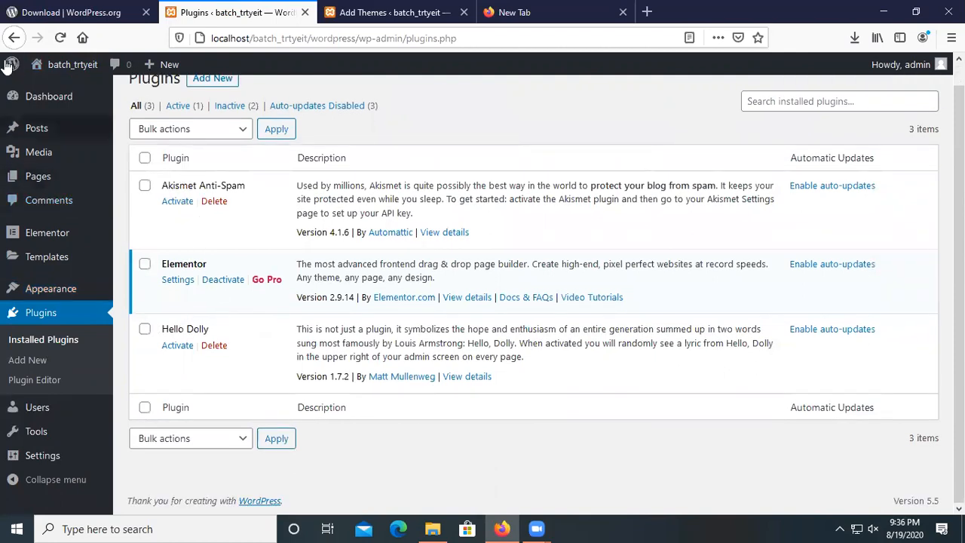
left_click(14, 38)
left_click(414, 9)
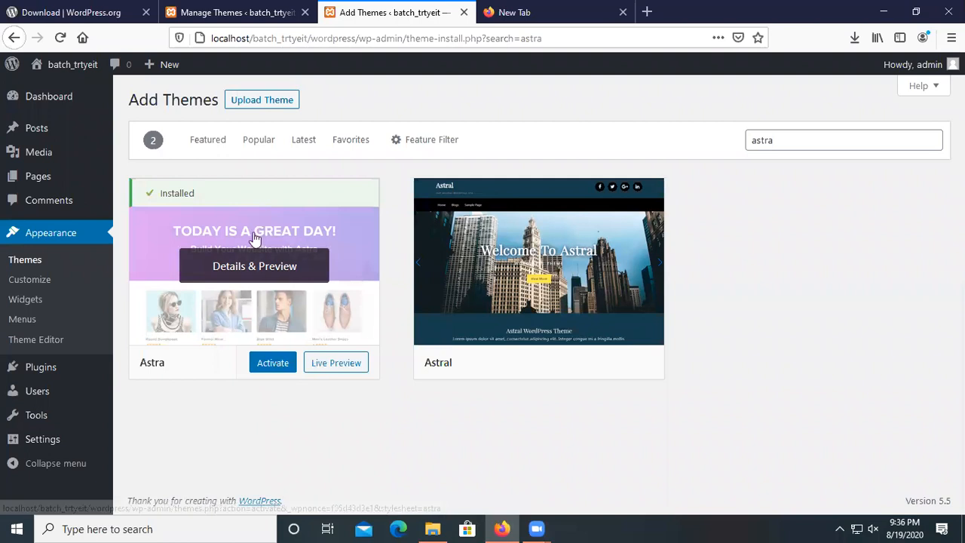
Activate Astra, view the front page in it, and refresh Themes to confirm Astra is active.
left_click(269, 367)
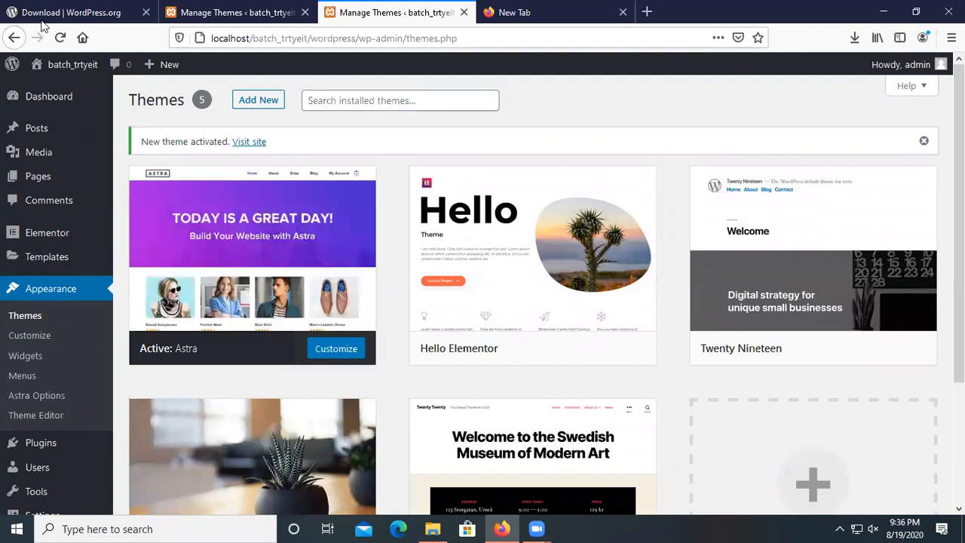
left_click(78, 89)
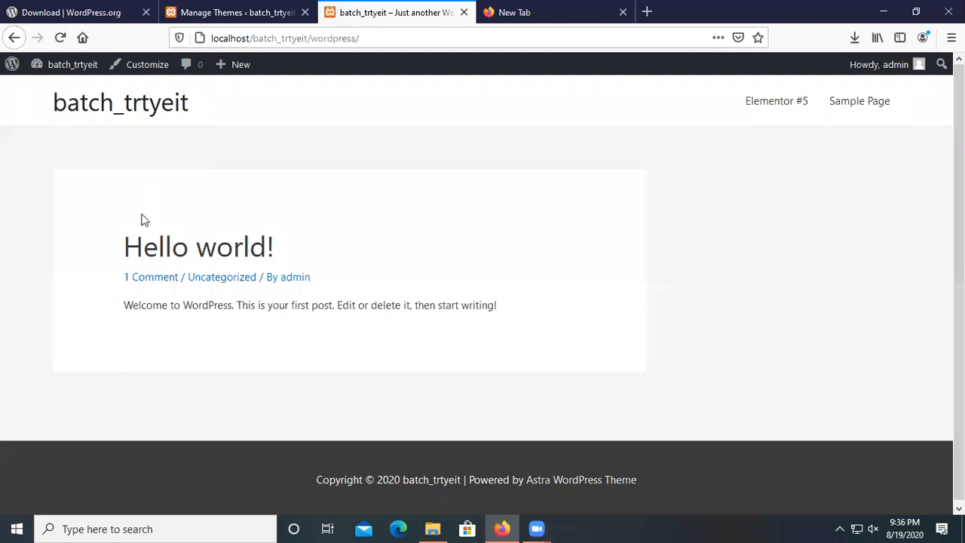
key("ctrl+Page_Up")
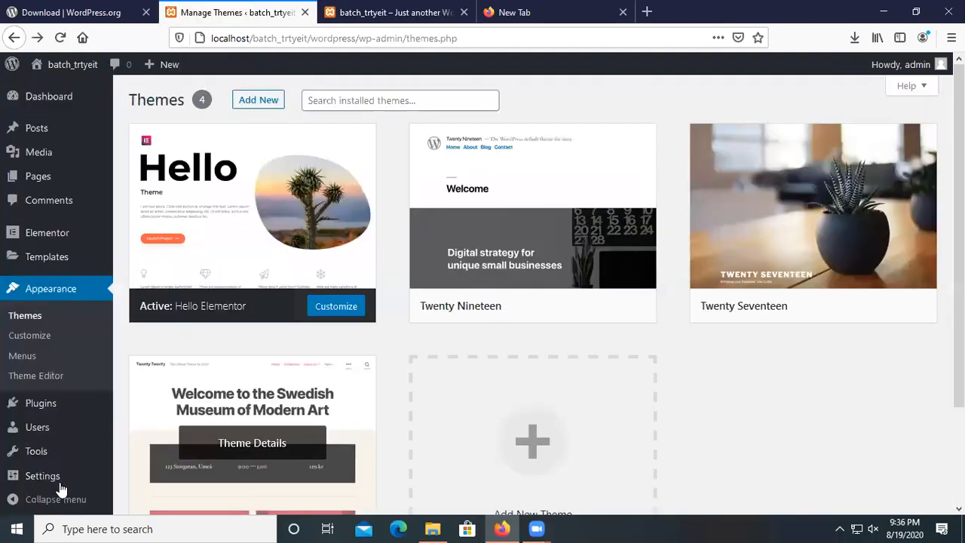
mouse_move(62, 491)
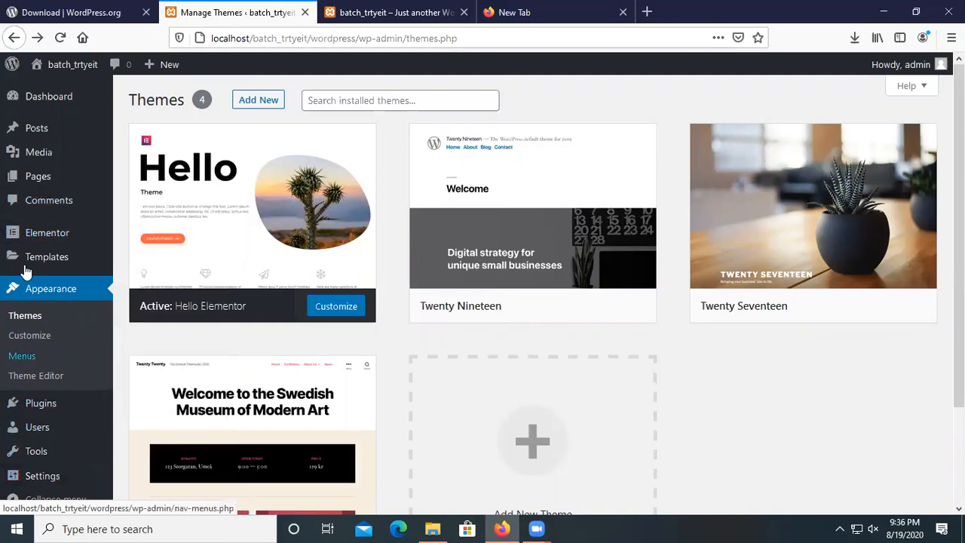
left_click(60, 37)
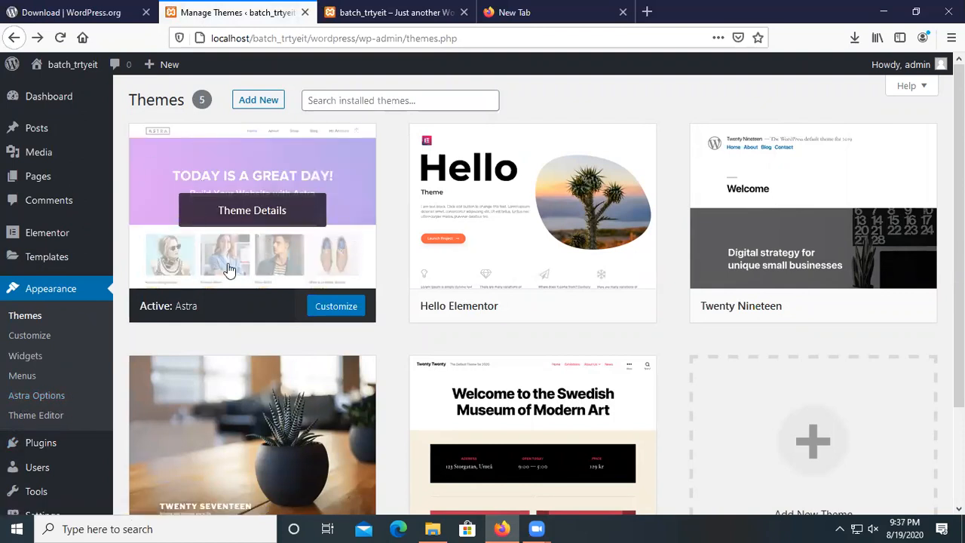
Browse the Astra Options page and its list of free extension plugins.
left_click(48, 405)
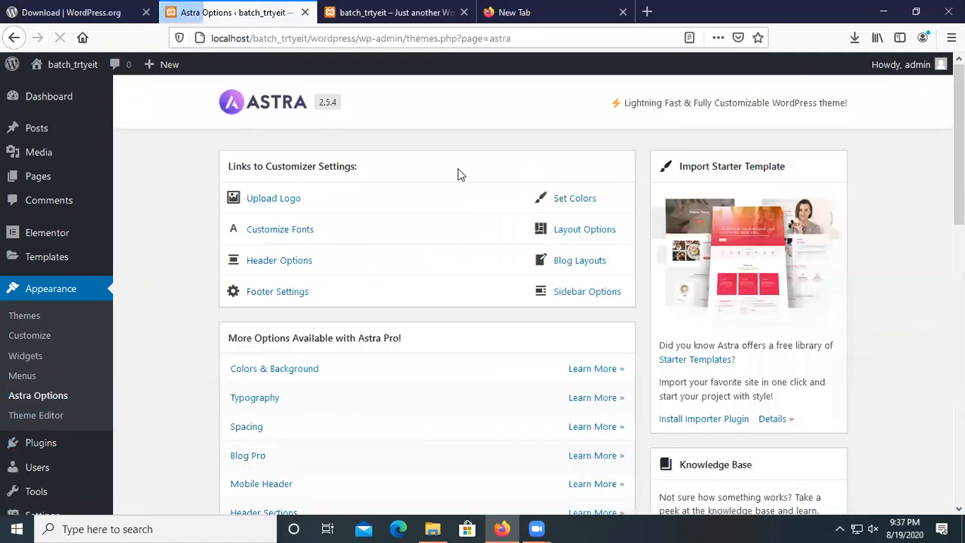
scroll(381, 257, "down", 2)
scroll(439, 376, "down", 5)
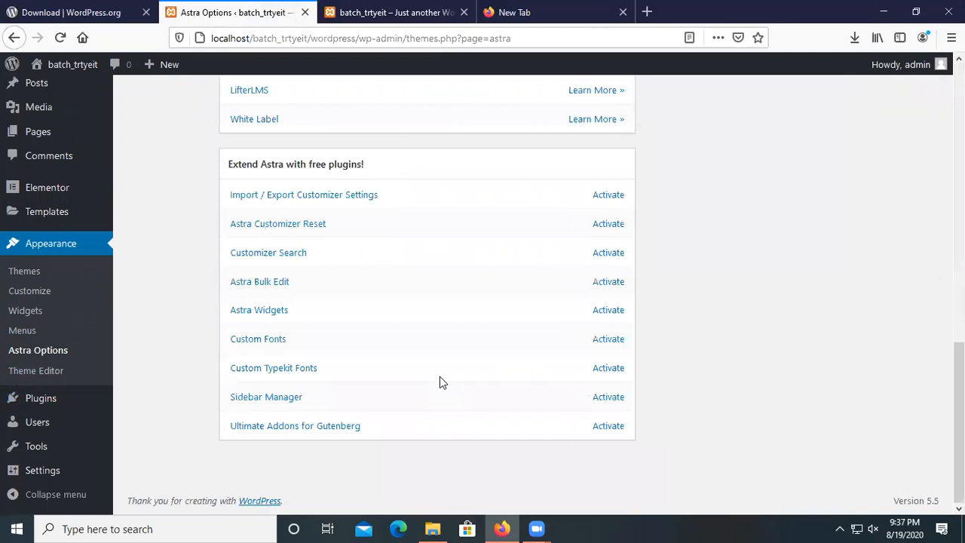
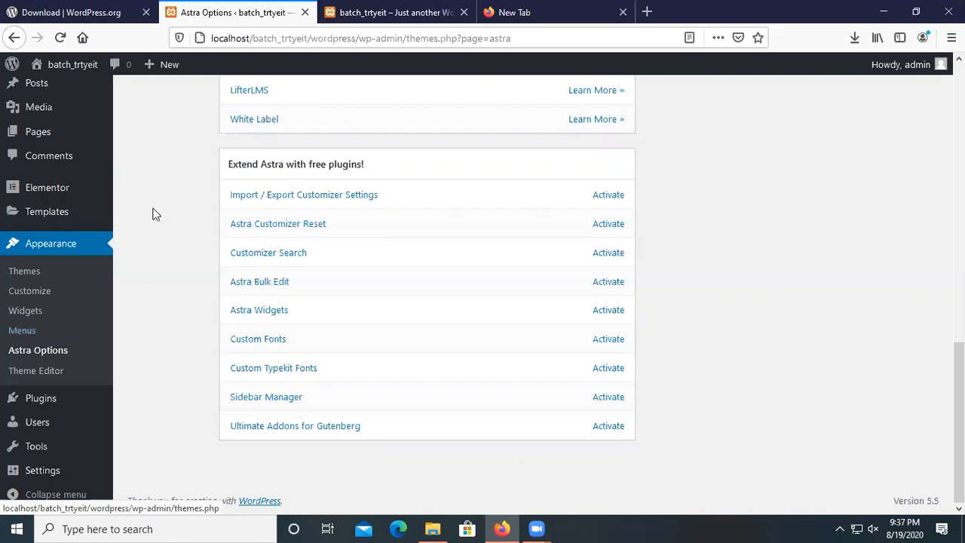
Activate all nine free plugins: Customizer Import/Export, Reset, Search, Bulk Edit, Widgets, fonts, Sidebar Manager, Gutenberg addons.
left_click(616, 196)
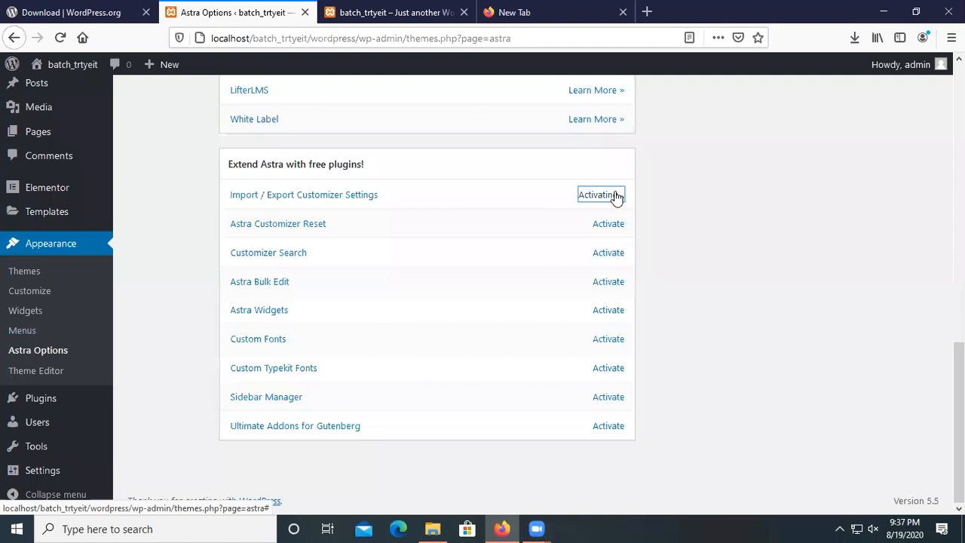
left_click(619, 225)
left_click(619, 256)
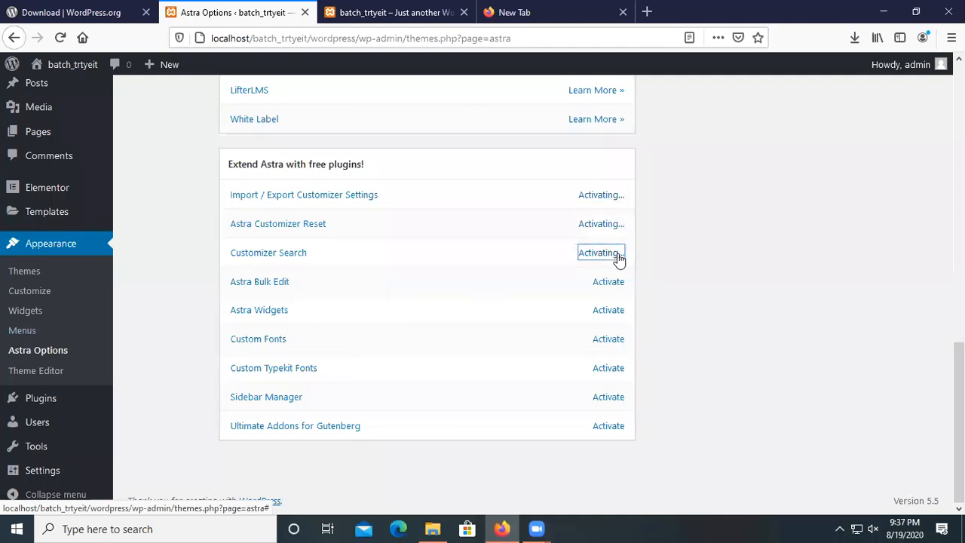
left_click(617, 284)
left_click(620, 313)
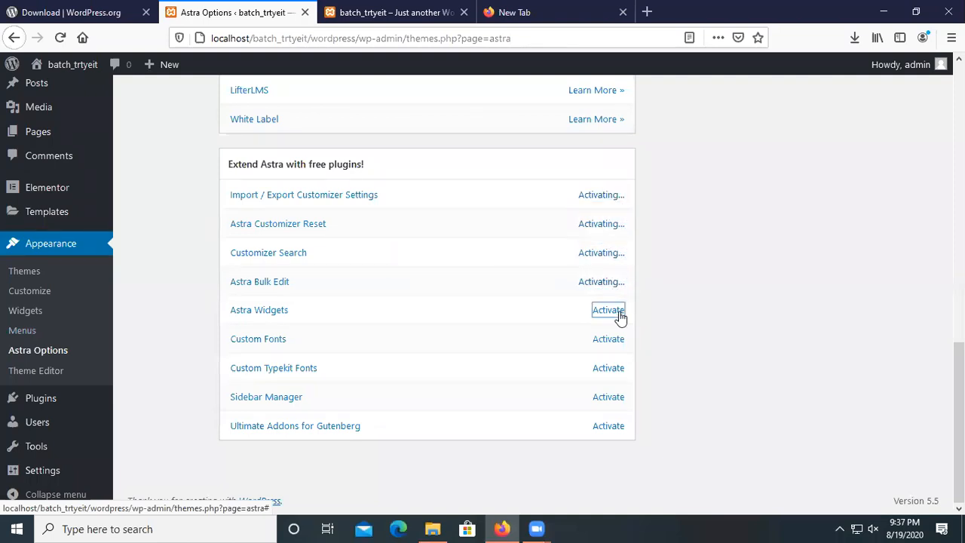
left_click(618, 341)
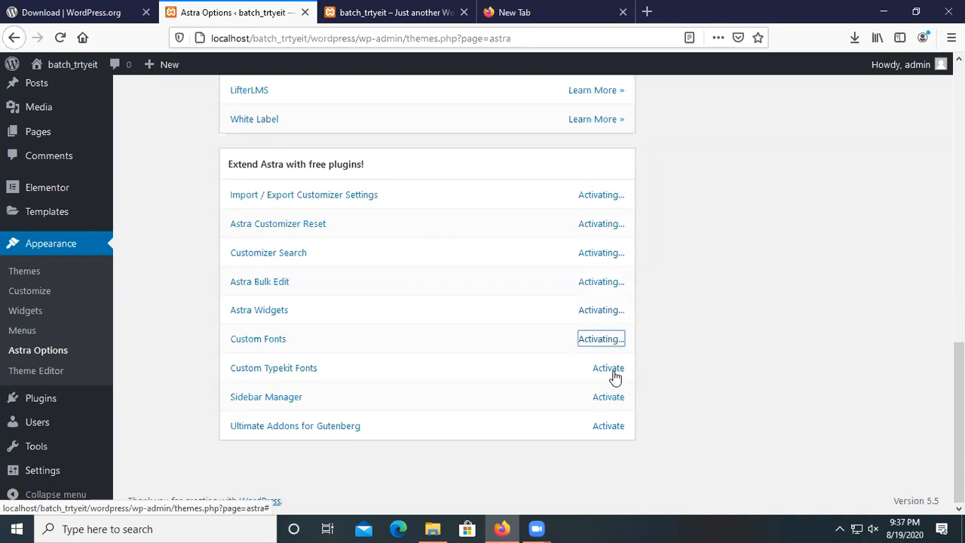
left_click(613, 370)
left_click(611, 399)
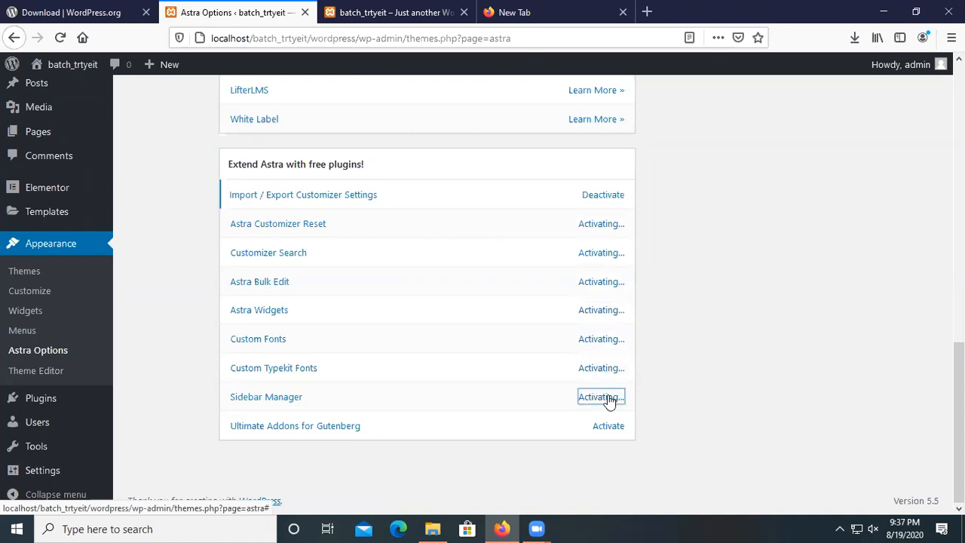
left_click(614, 428)
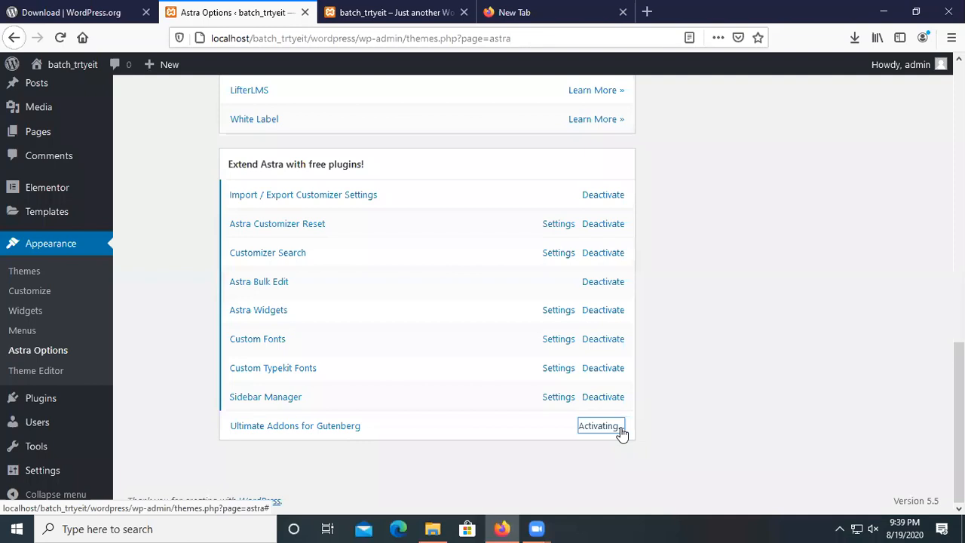
scroll(622, 435, "up", 6)
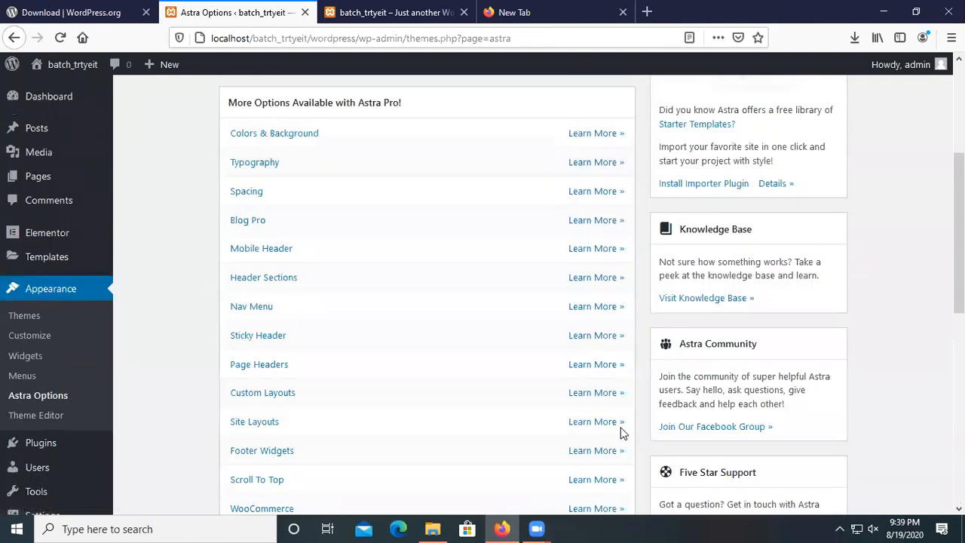
Install and activate the importer plugin from the Import Starter Template box.
scroll(622, 435, "up", 4)
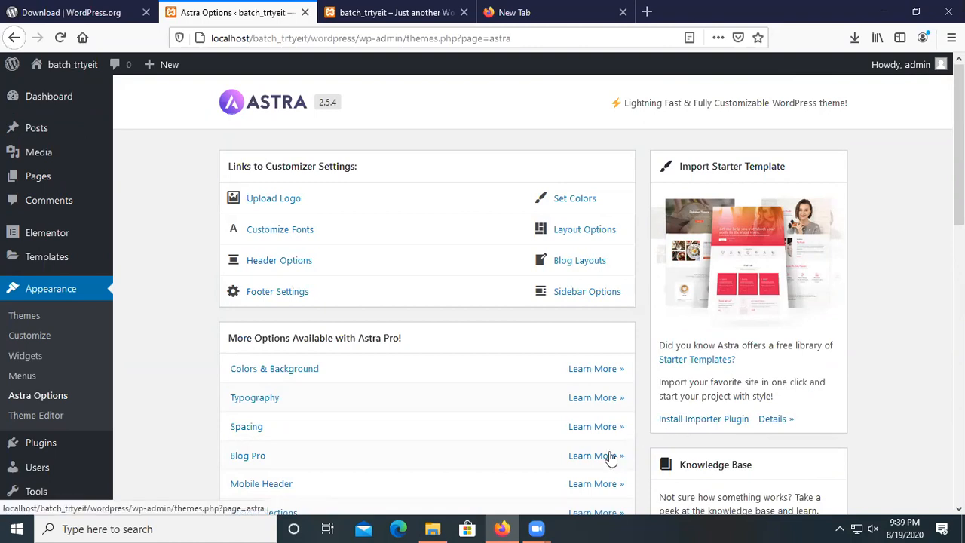
scroll(608, 453, "down", 3)
scroll(679, 432, "up", 3)
left_click(707, 420)
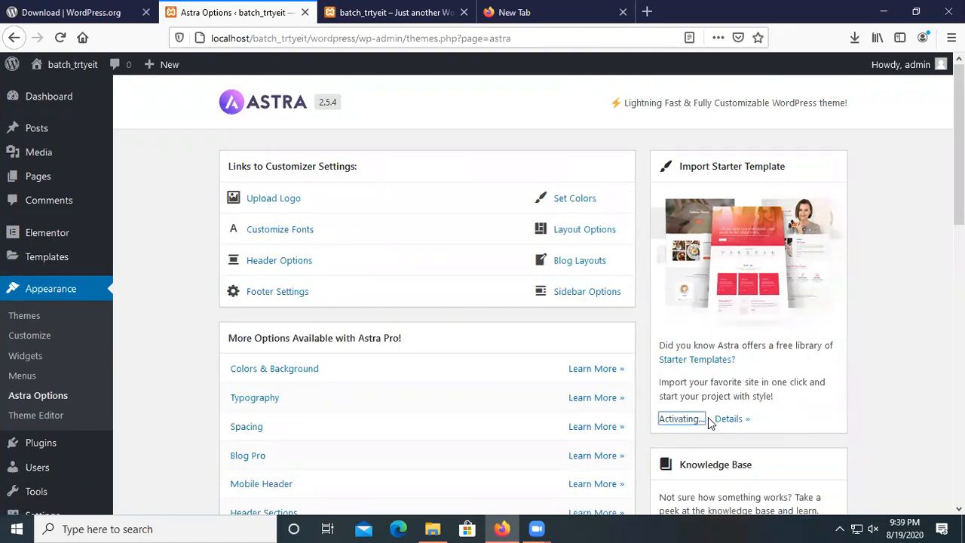
Glance at the Hello world front page, then go to the Starter Templates page.
scroll(676, 432, "down", 5)
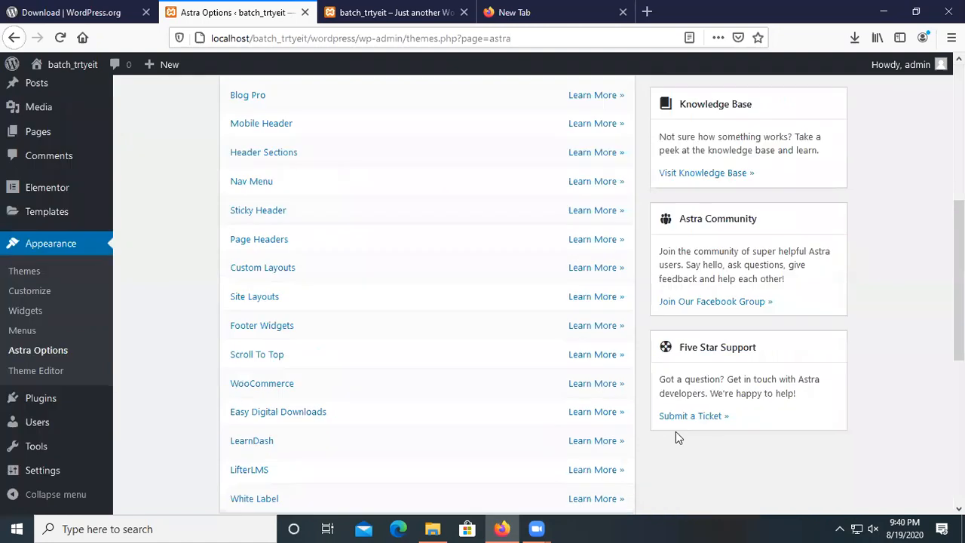
scroll(676, 431, "down", 5)
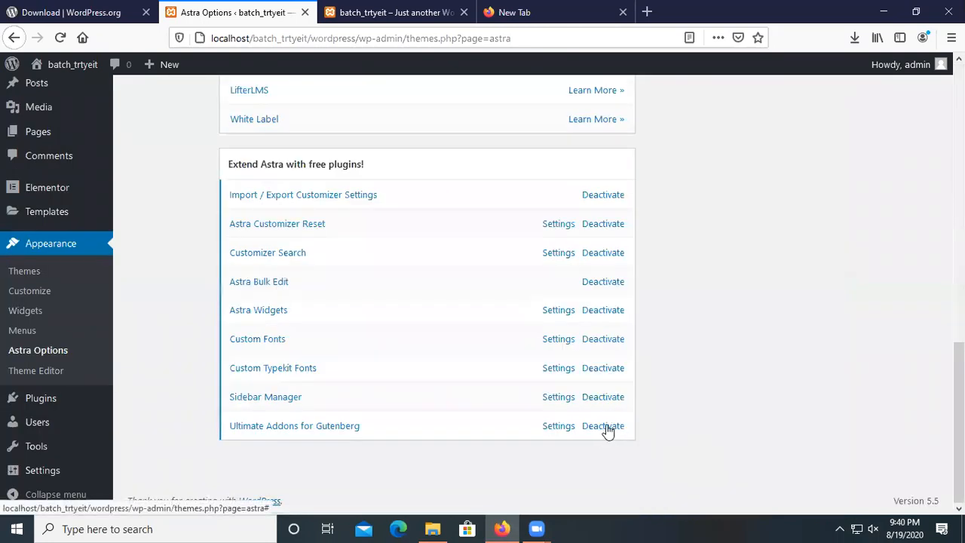
scroll(630, 428, "up", 1)
scroll(630, 428, "up", 5)
scroll(651, 360, "up", 3)
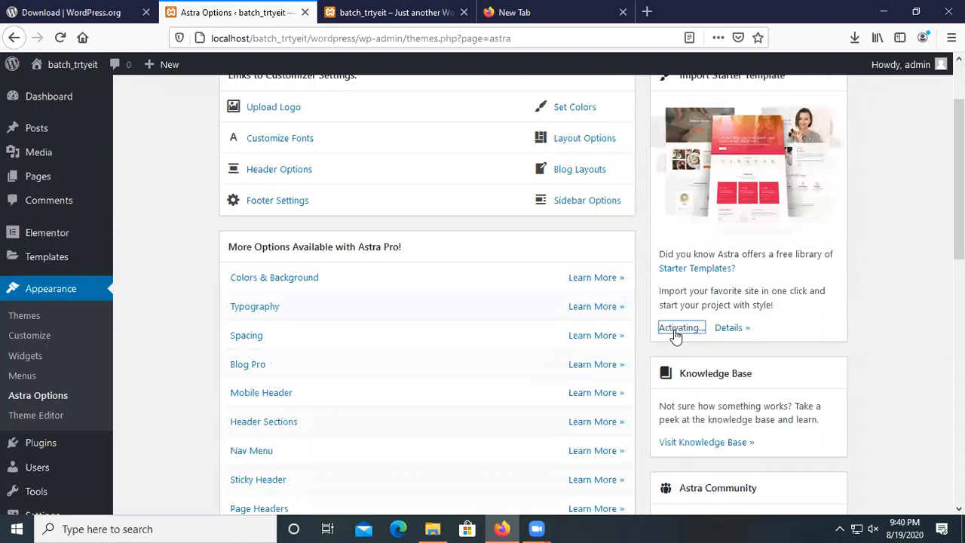
scroll(682, 335, "up", 2)
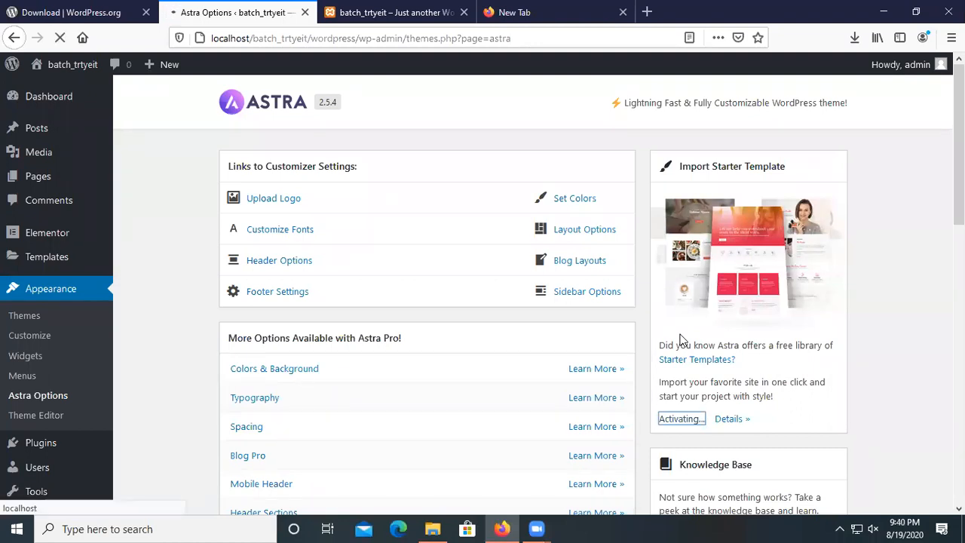
left_click(411, 12)
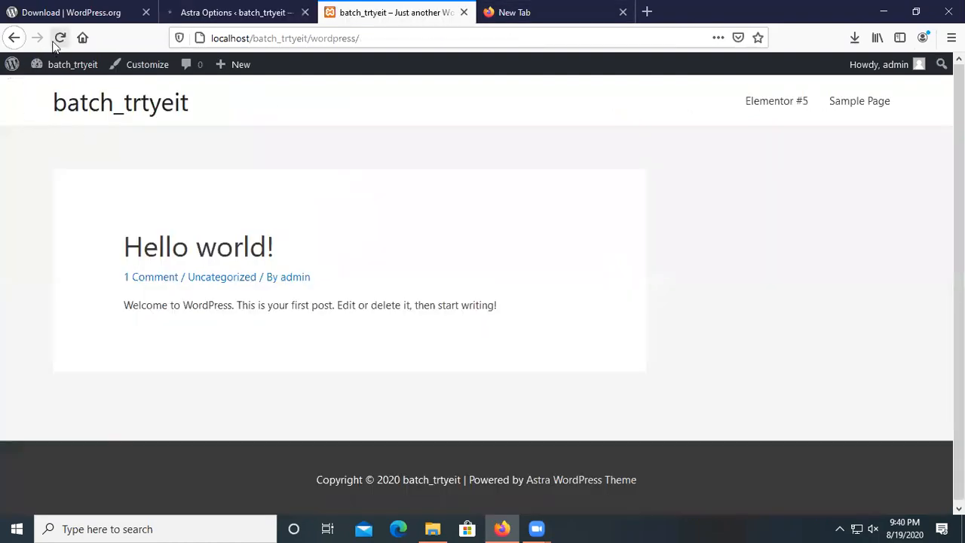
left_click(259, 11)
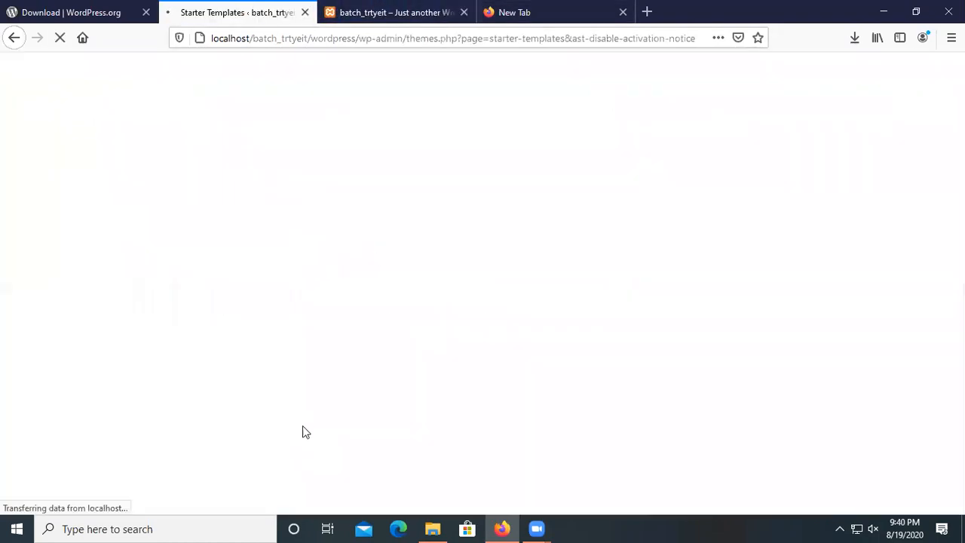
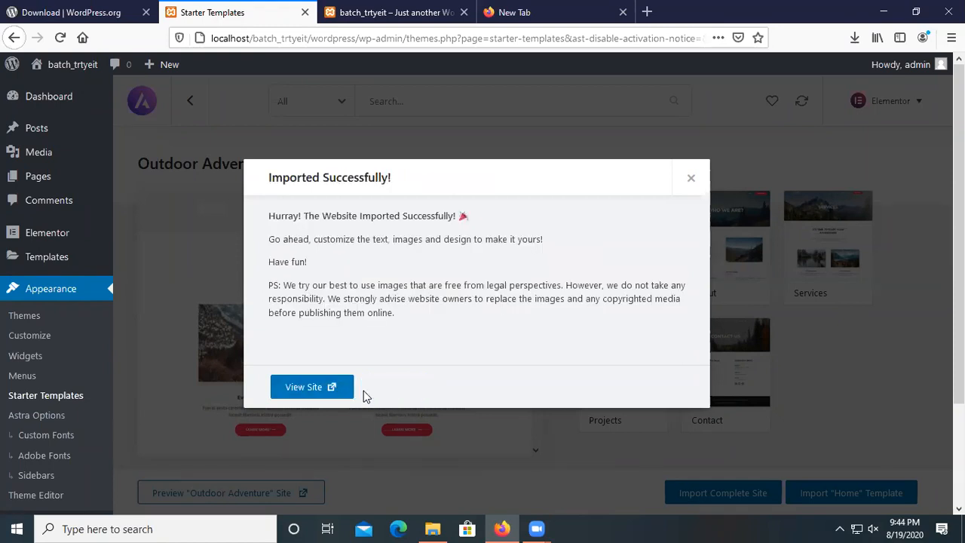
After the 'Imported Successfully!' message, open the Outdoor Adventure site live in a new tab.
left_click_drag(342, 216, 462, 218)
left_click(410, 241)
left_click(314, 386)
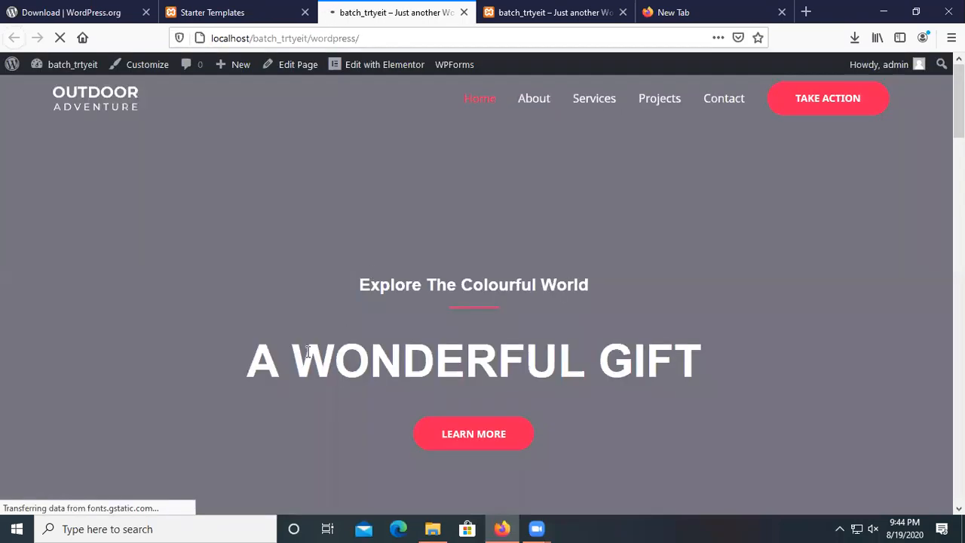
Scroll through the imported homepage, then view the About page.
scroll(362, 306, "down", 4)
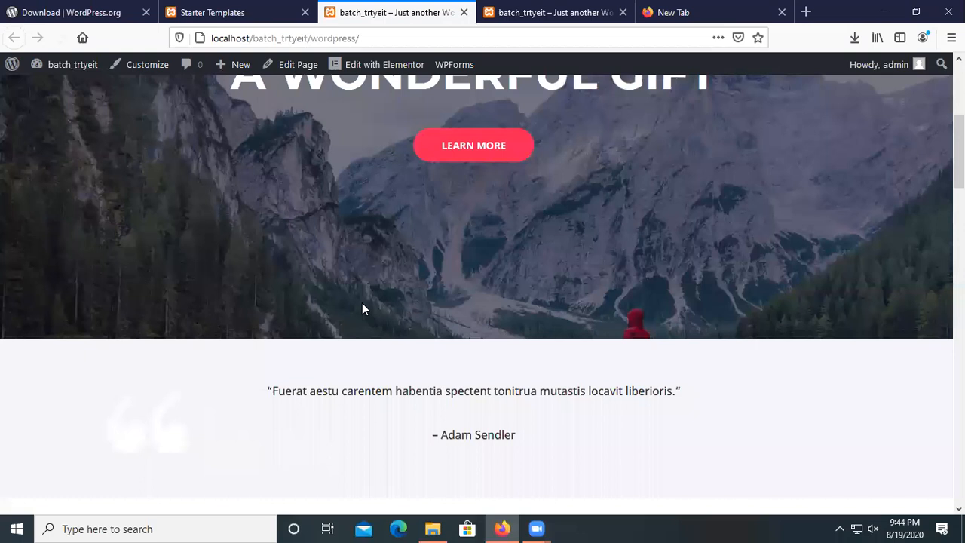
scroll(364, 315, "down", 6)
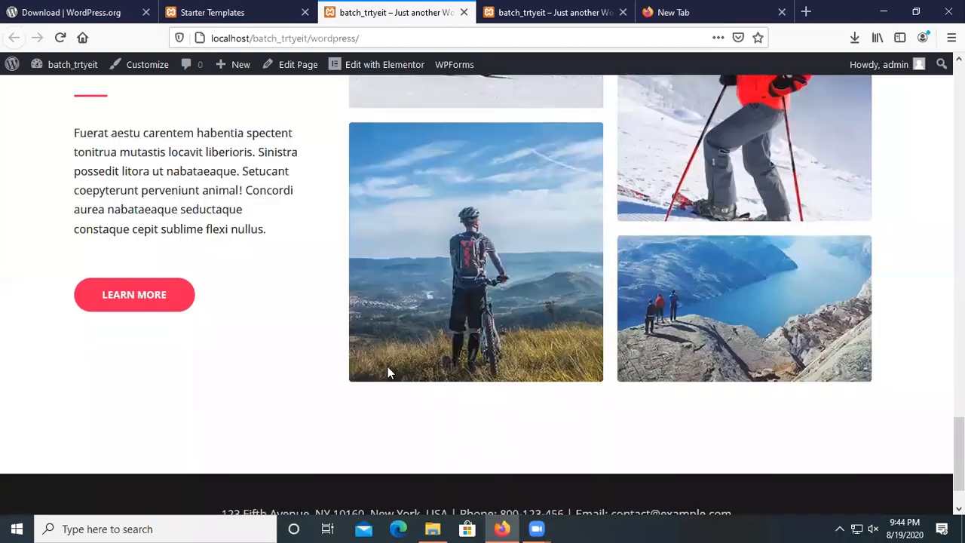
scroll(559, 234, "up", 10)
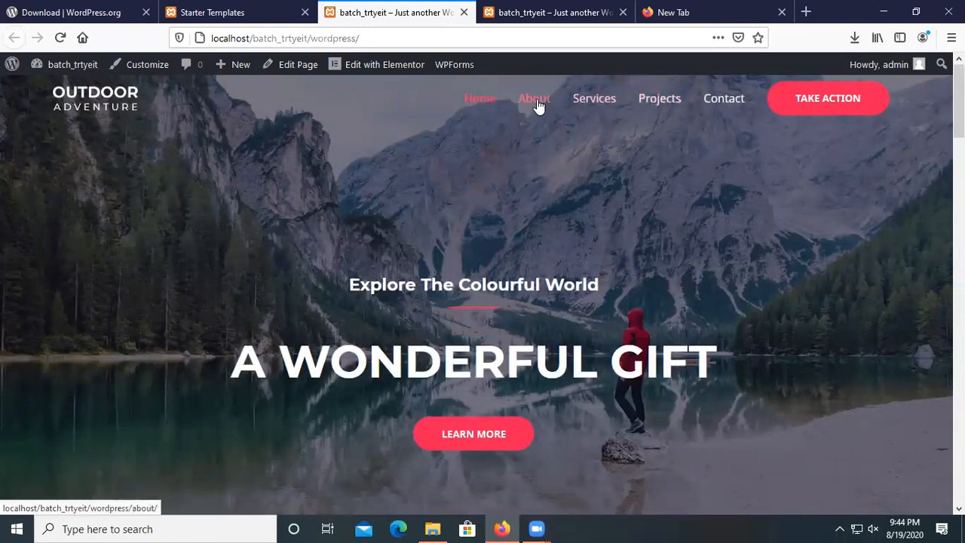
left_click(537, 103)
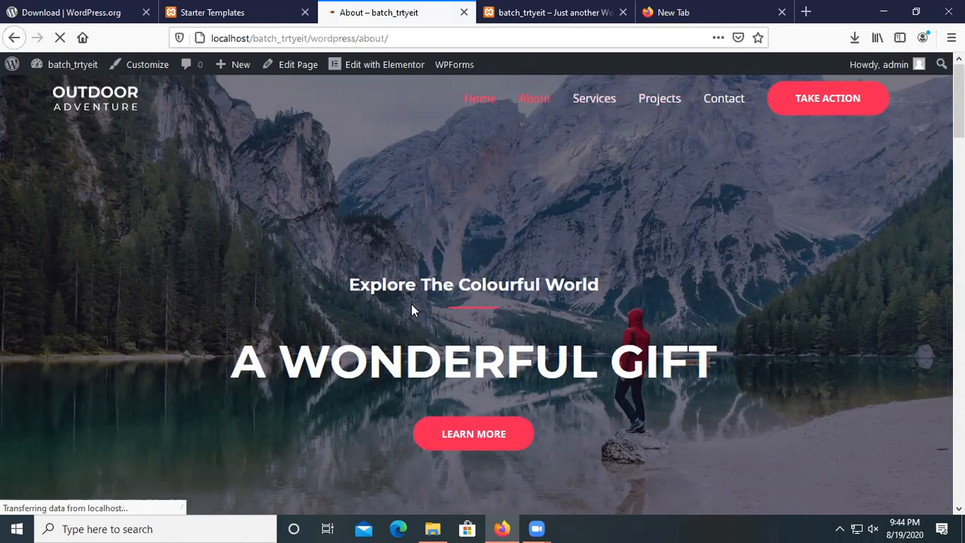
scroll(413, 310, "down", 10)
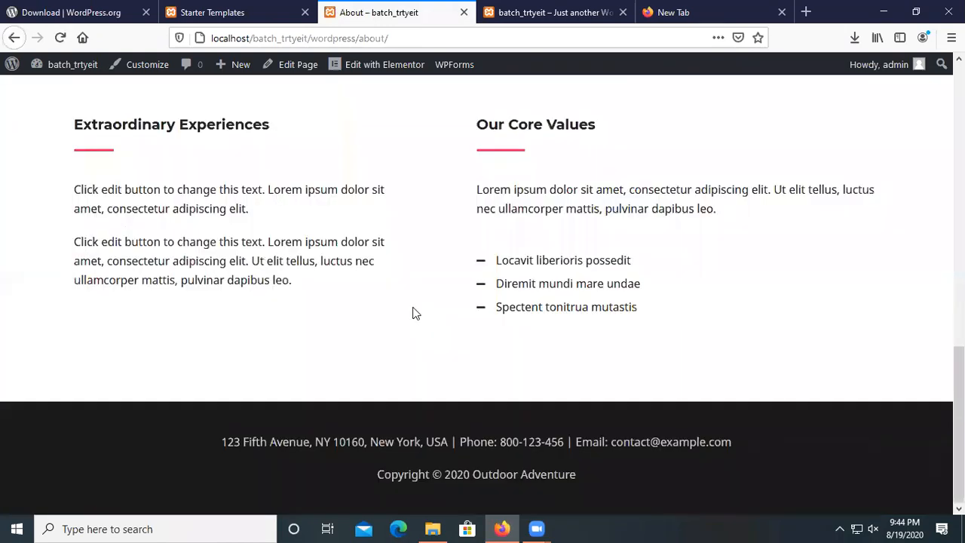
scroll(413, 312, "up", 10)
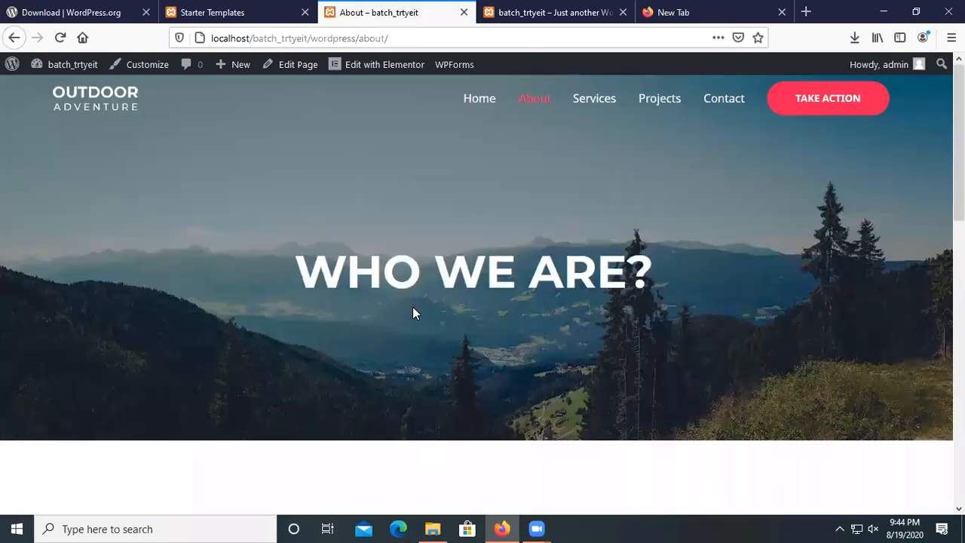
Browse the Services page and then the Projects page.
left_click(575, 103)
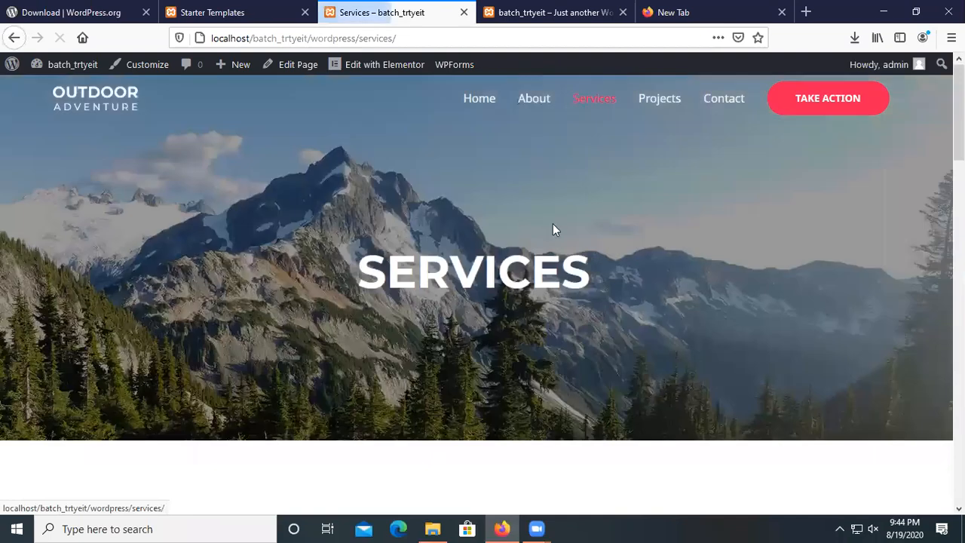
scroll(397, 318, "down", 15)
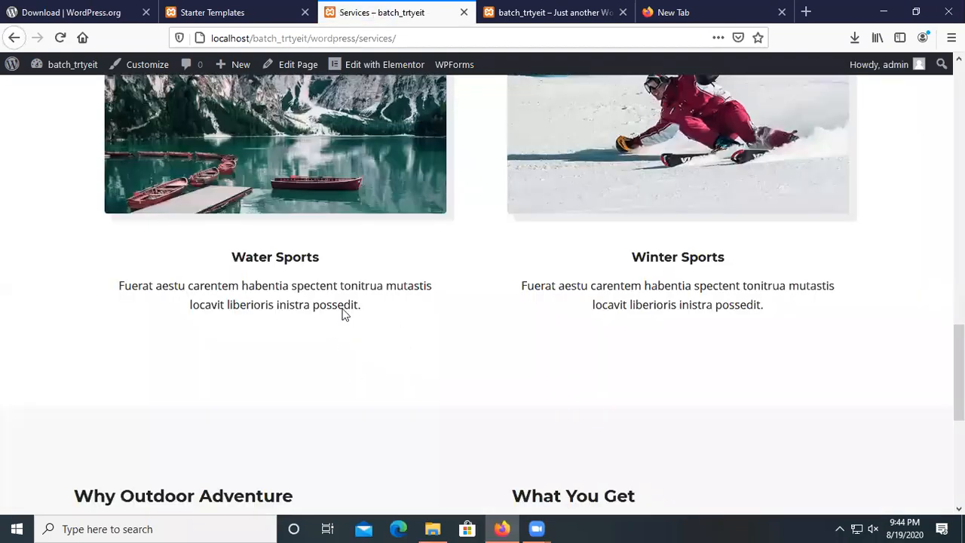
scroll(351, 287, "up", 7)
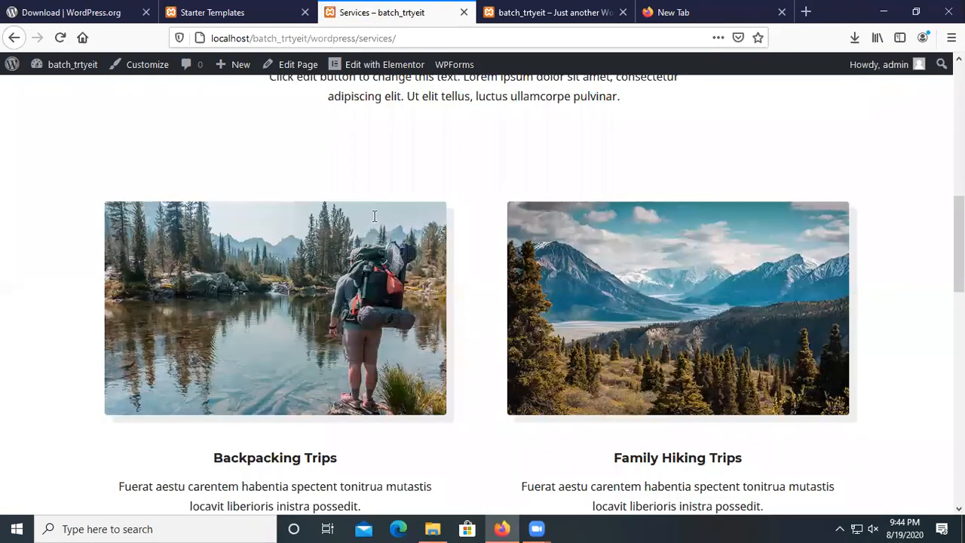
left_click(655, 108)
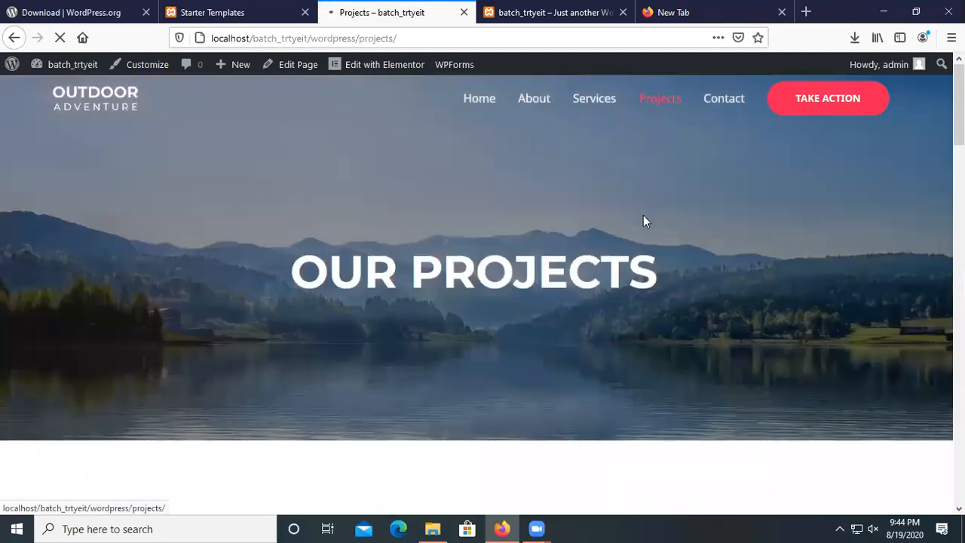
scroll(644, 215, "down", 5)
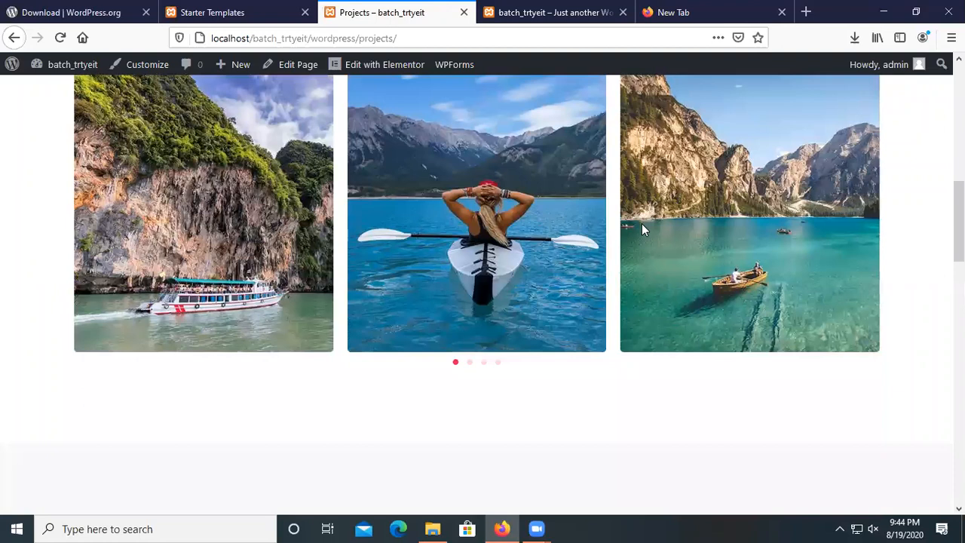
scroll(641, 223, "up", 10)
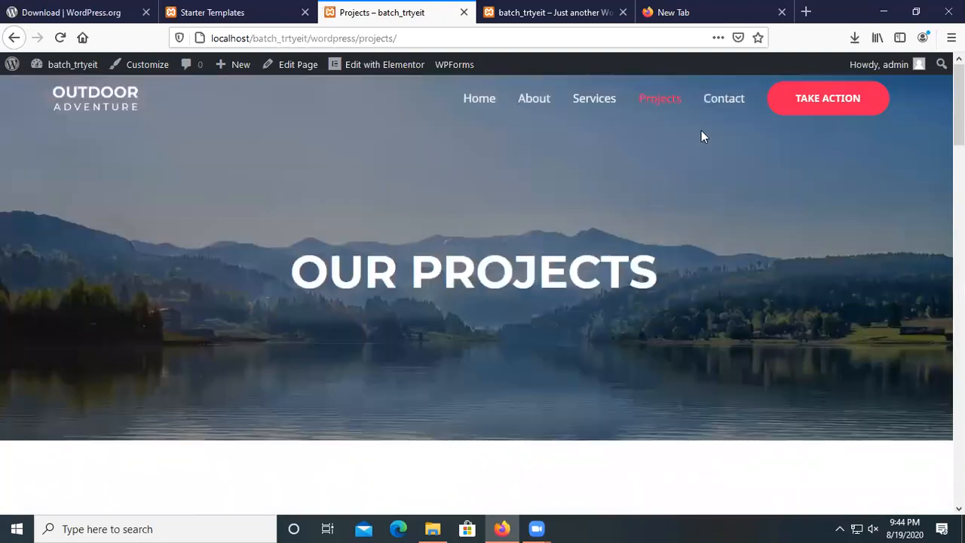
View the Contact page down to the footer address and copyright, then scroll back up.
left_click(724, 106)
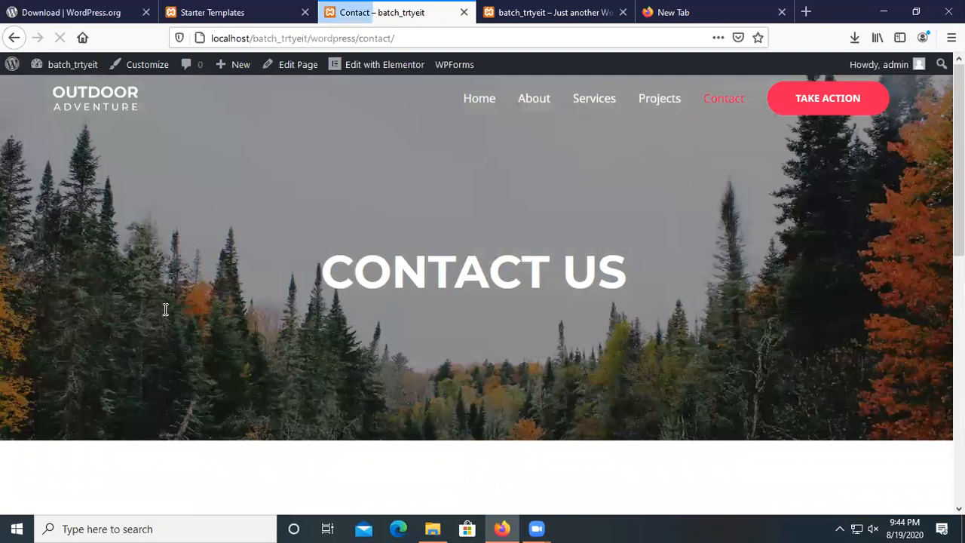
scroll(173, 282, "down", 3)
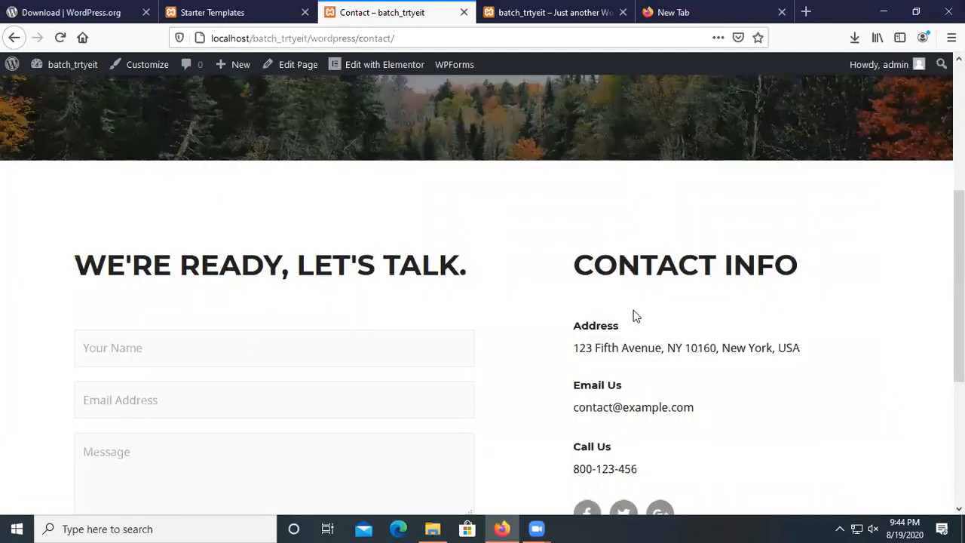
scroll(633, 314, "down", 2)
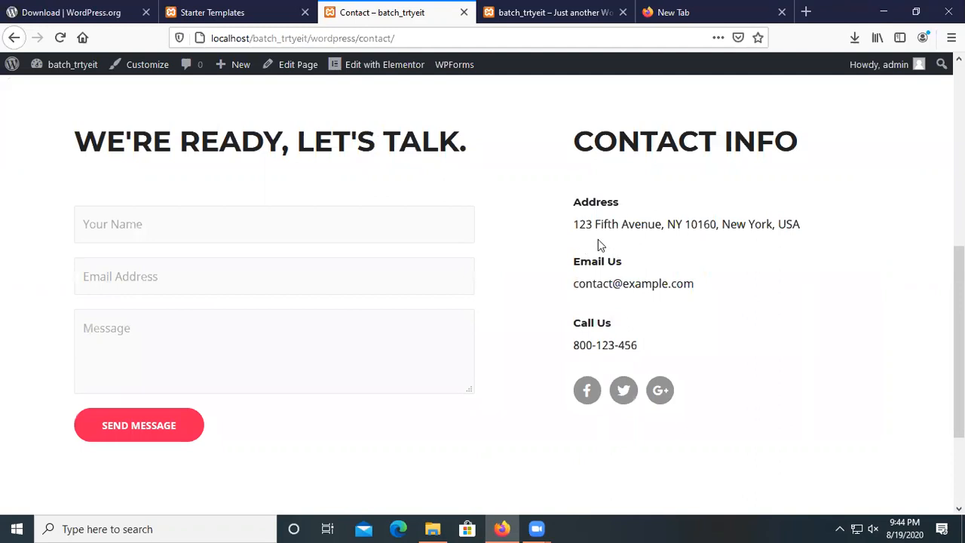
scroll(592, 380, "down", 2)
left_click_drag(225, 442, 556, 472)
left_click(537, 445)
scroll(537, 437, "up", 7)
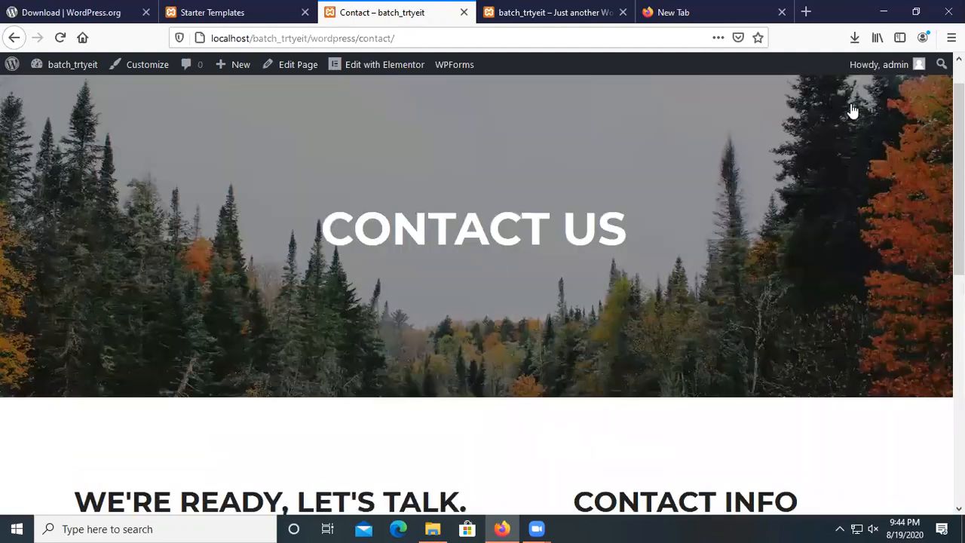
scroll(601, 123, "up", 1)
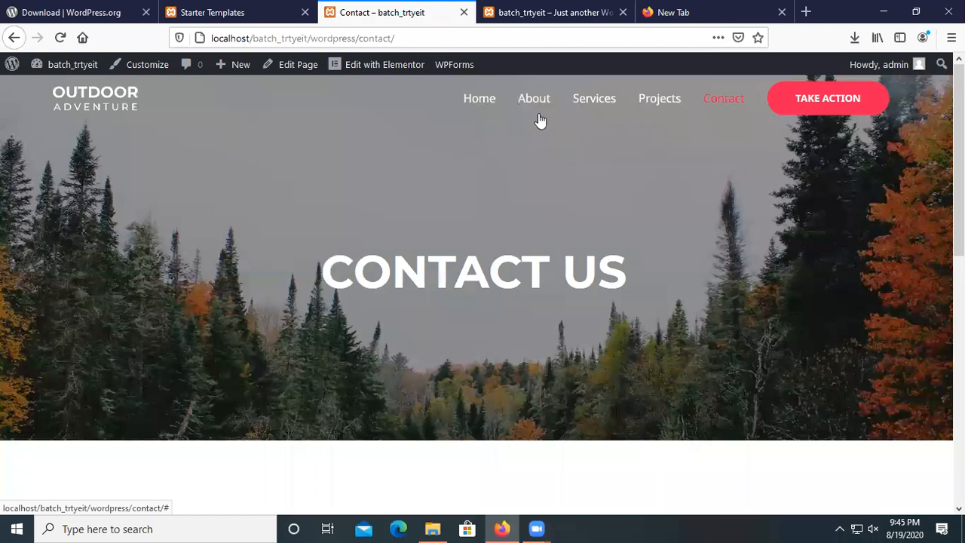
left_click(483, 106)
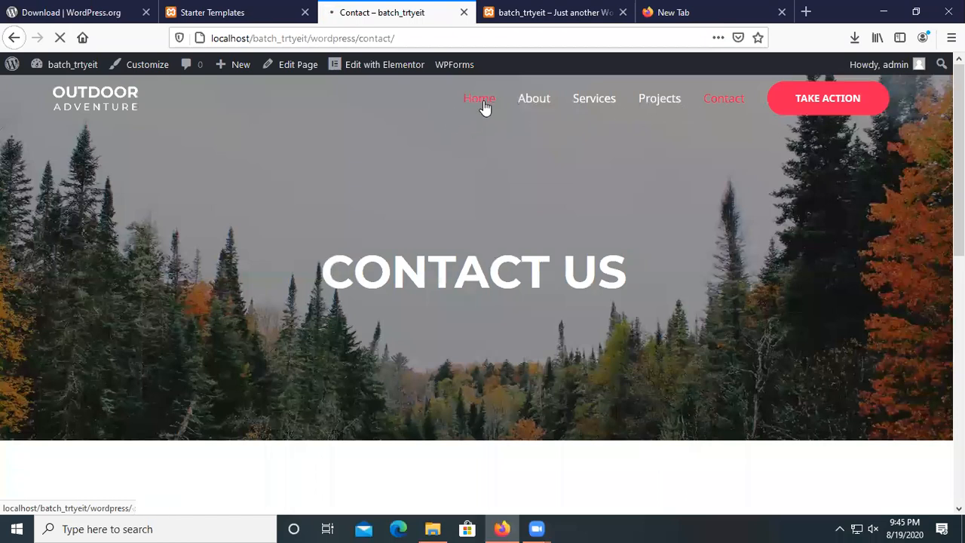
scroll(493, 186, "down", 2)
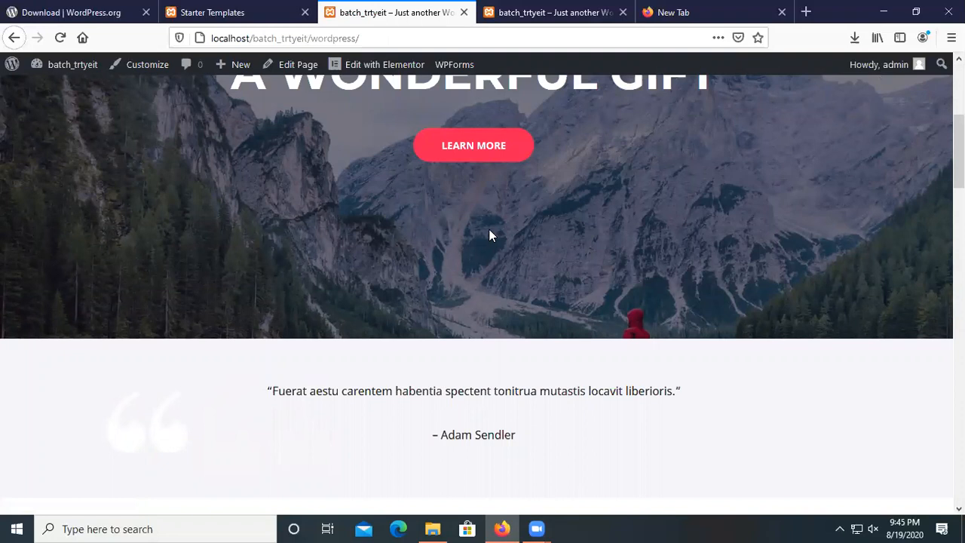
scroll(442, 347, "down", 3)
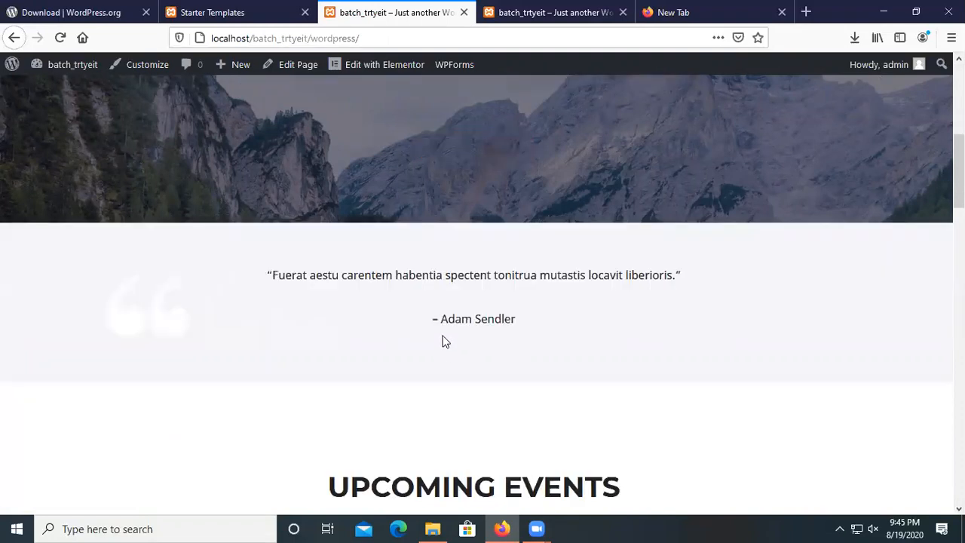
scroll(444, 341, "up", 5)
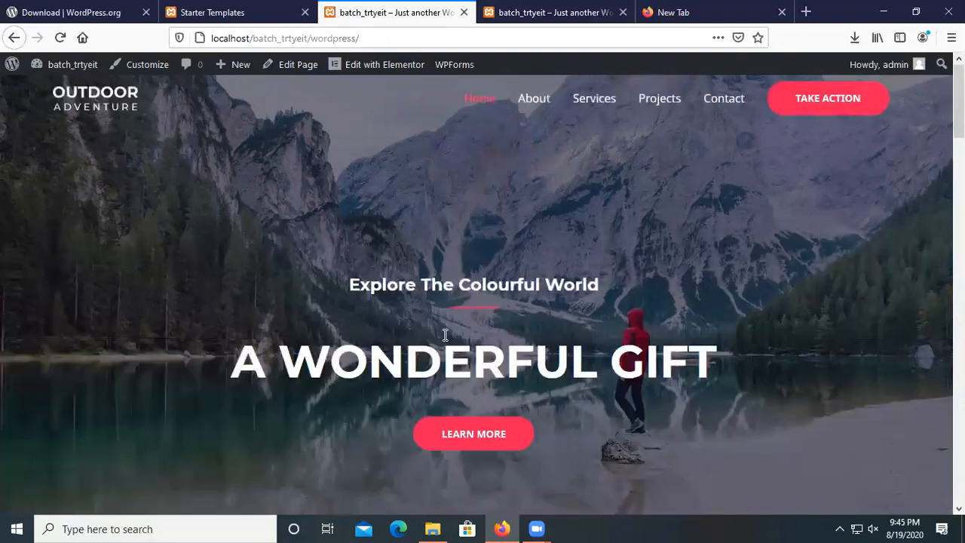
scroll(445, 343, "down", 7)
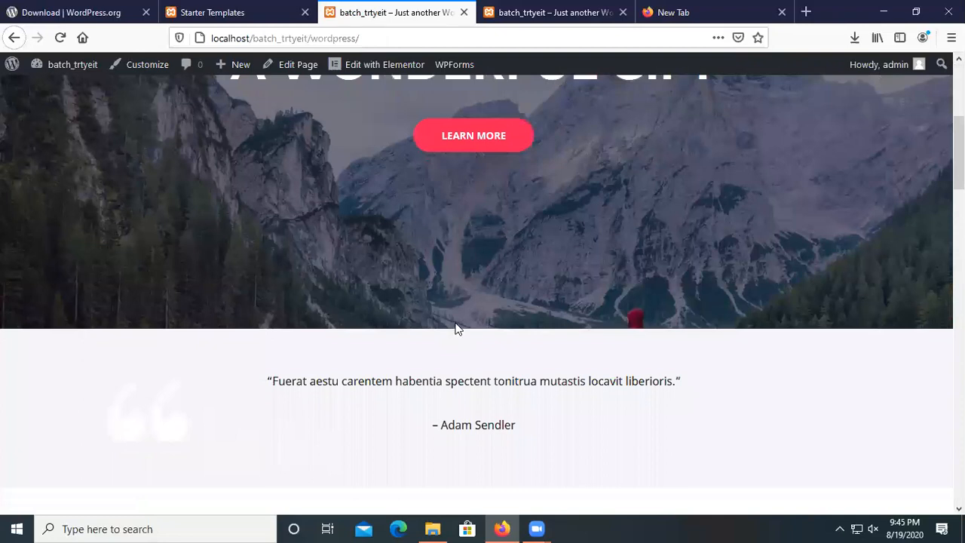
scroll(455, 329, "up", 7)
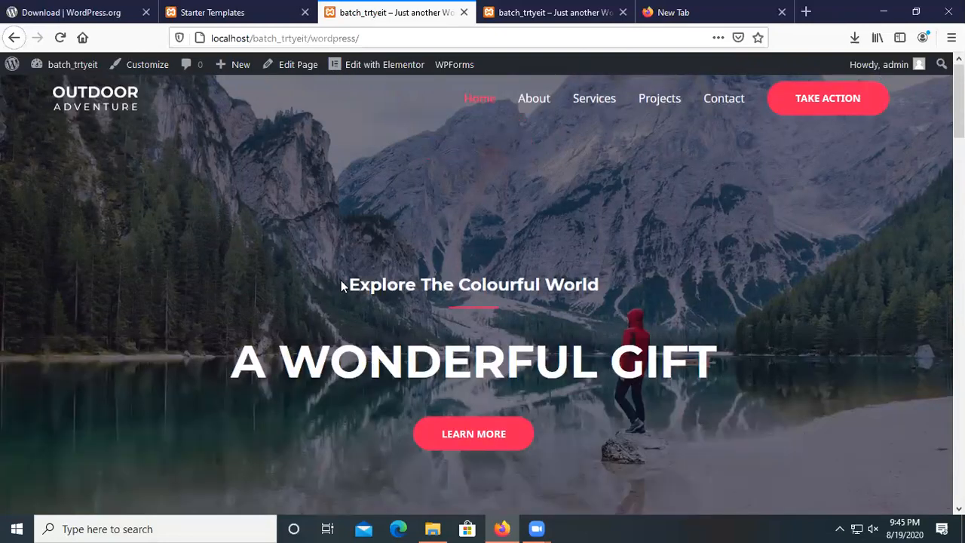
left_click_drag(349, 285, 578, 282)
left_click(578, 281)
scroll(203, 307, "down", 5)
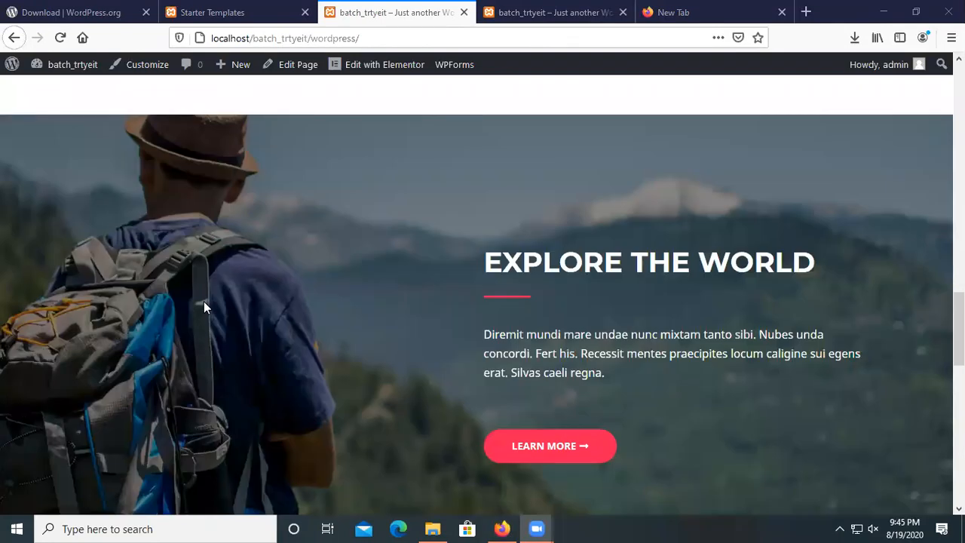
scroll(204, 307, "up", 5)
scroll(204, 307, "up", 3)
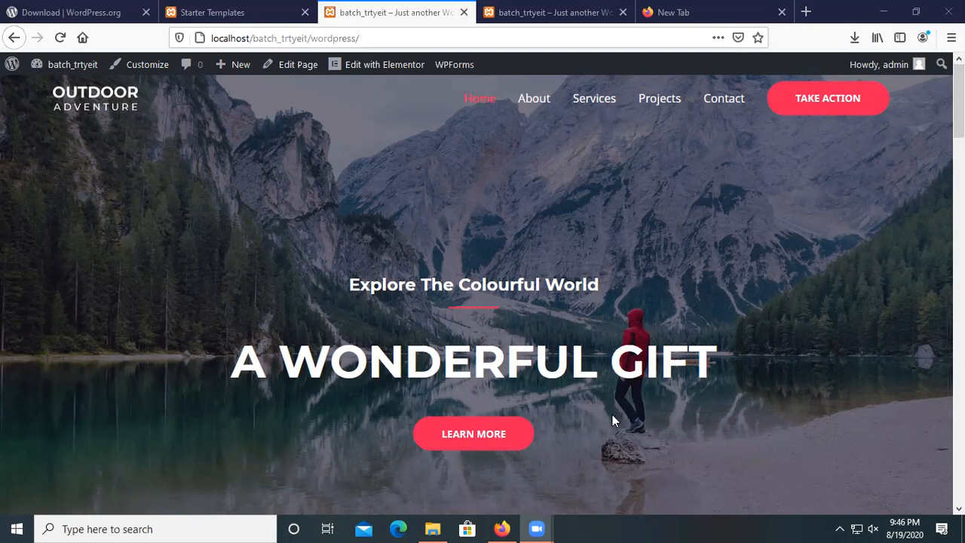
Scroll up and down through the whole imported Home page.
scroll(589, 436, "down", 10)
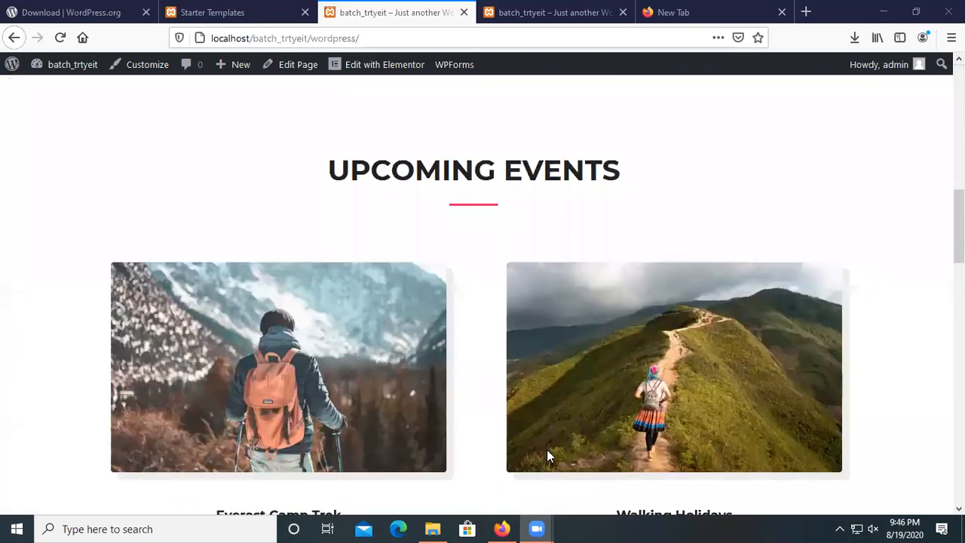
scroll(547, 450, "down", 5)
scroll(548, 451, "down", 5)
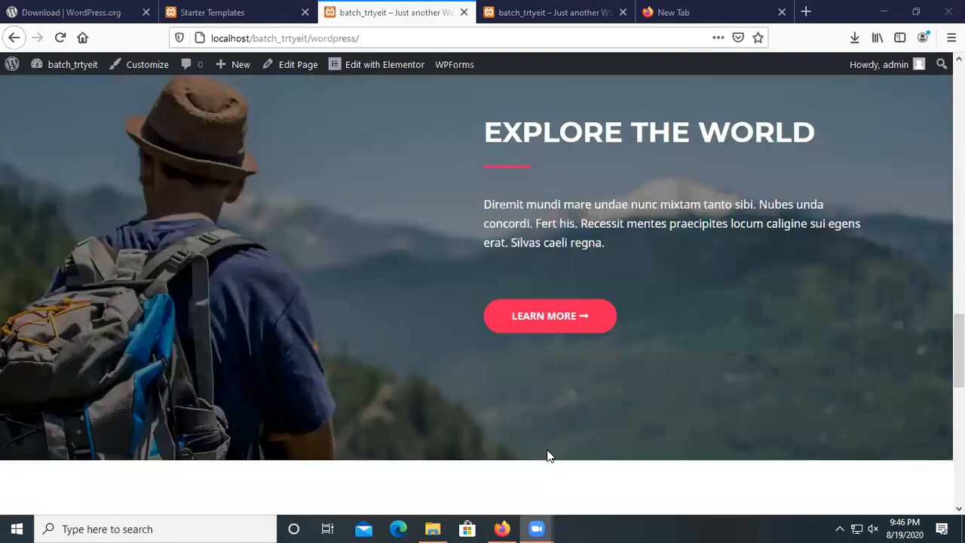
scroll(548, 453, "down", 5)
scroll(547, 453, "down", 3)
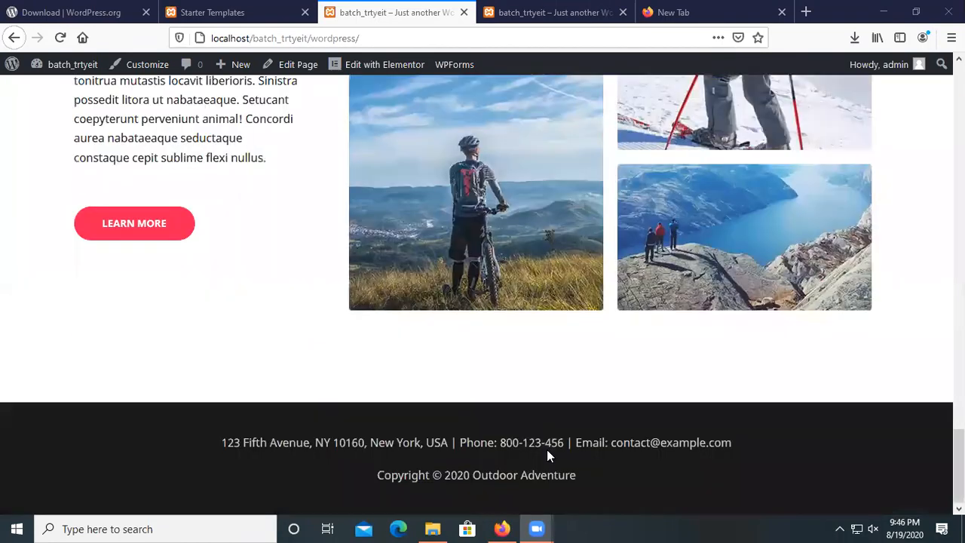
scroll(547, 449, "up", 8)
scroll(547, 450, "up", 10)
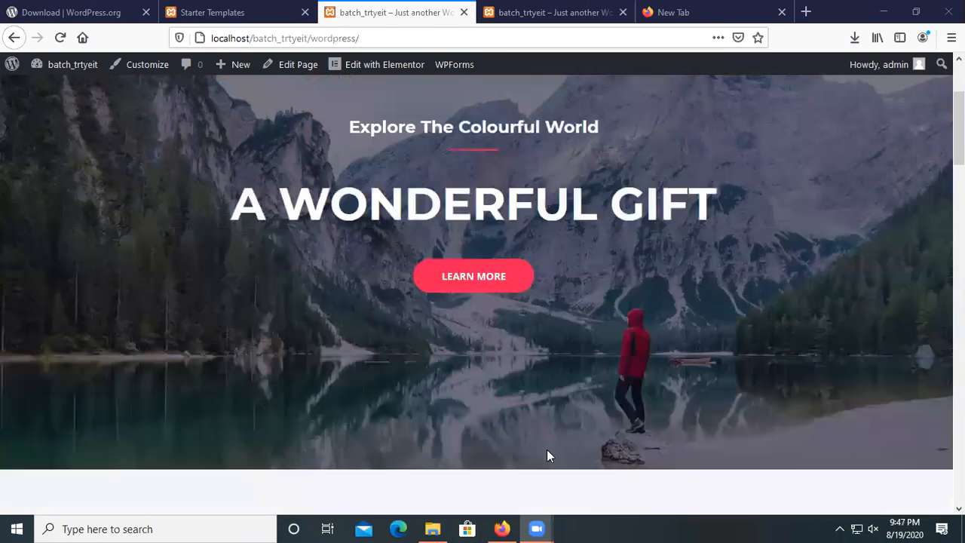
scroll(547, 450, "up", 2)
scroll(547, 450, "down", 2)
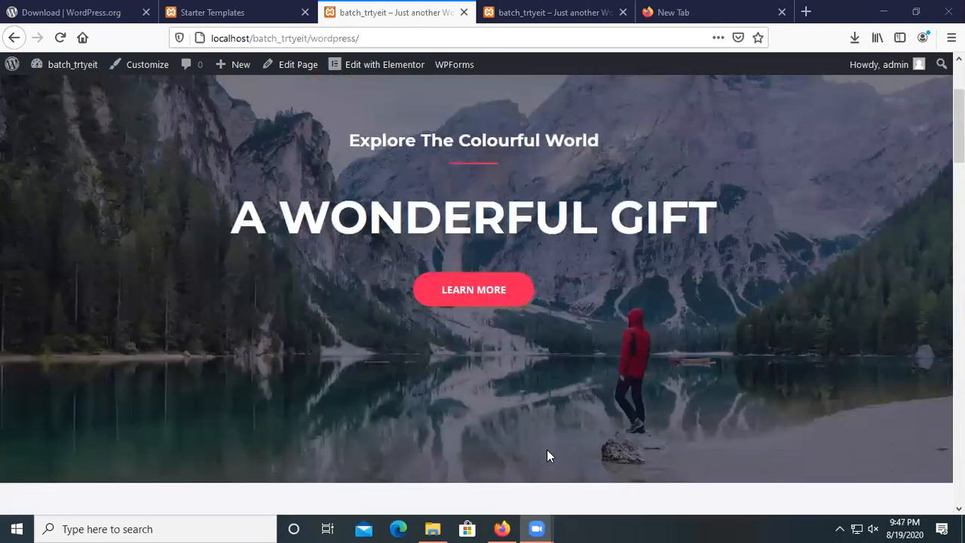
scroll(547, 455, "up", 1)
scroll(536, 453, "up", 1)
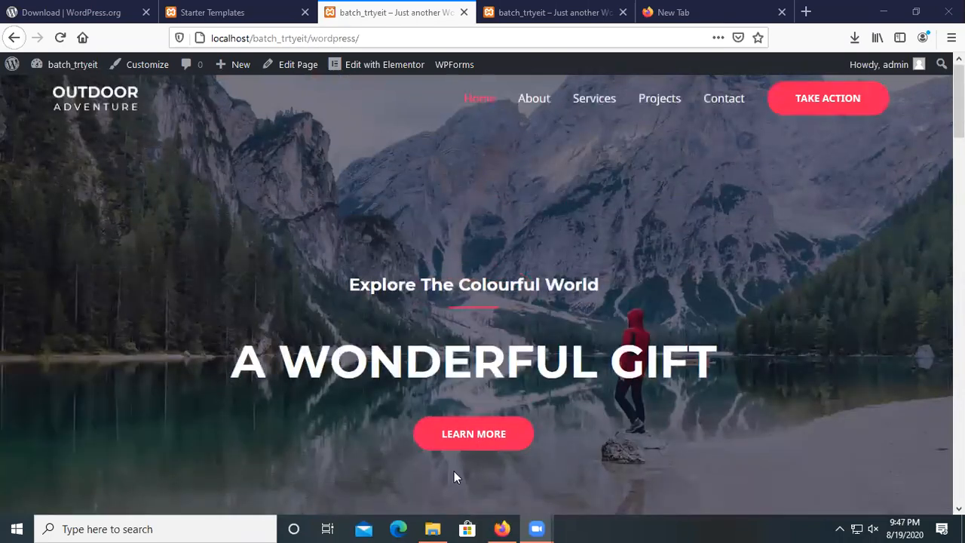
scroll(454, 477, "down", 2)
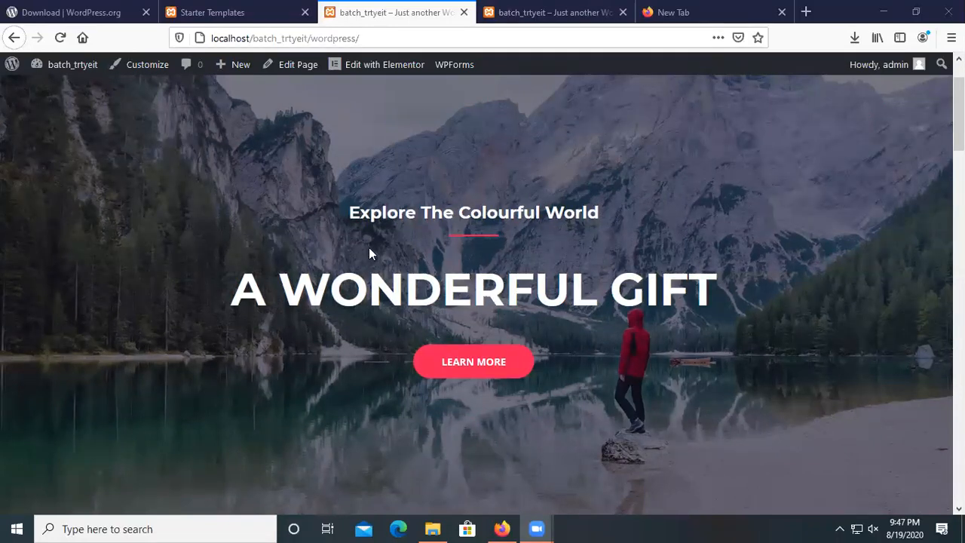
scroll(352, 247, "up", 2)
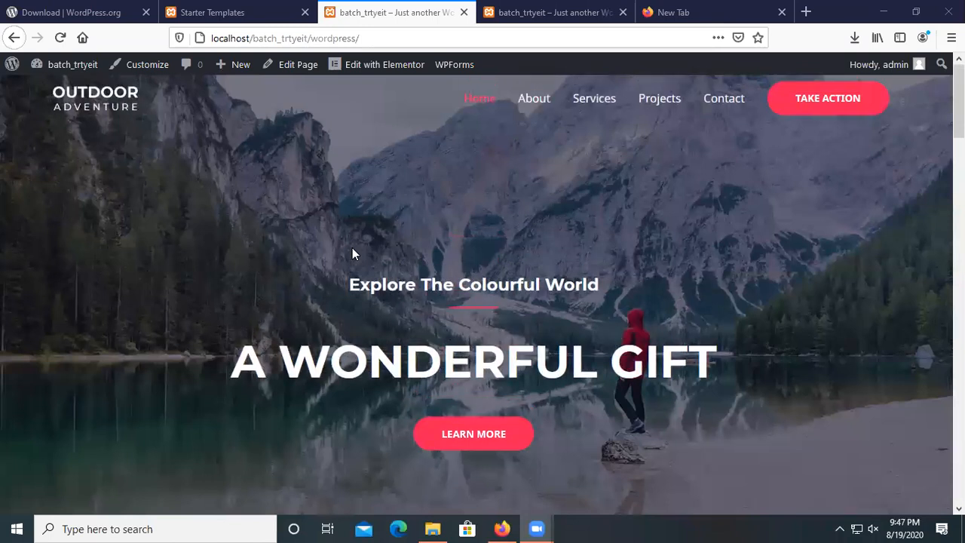
scroll(353, 253, "down", 15)
scroll(548, 377, "down", 6)
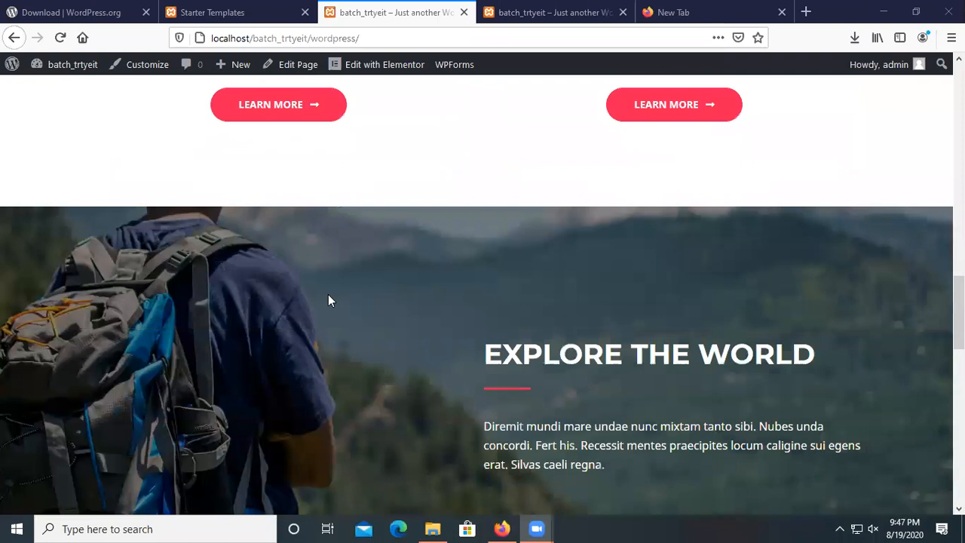
scroll(328, 300, "down", 6)
scroll(328, 300, "up", 20)
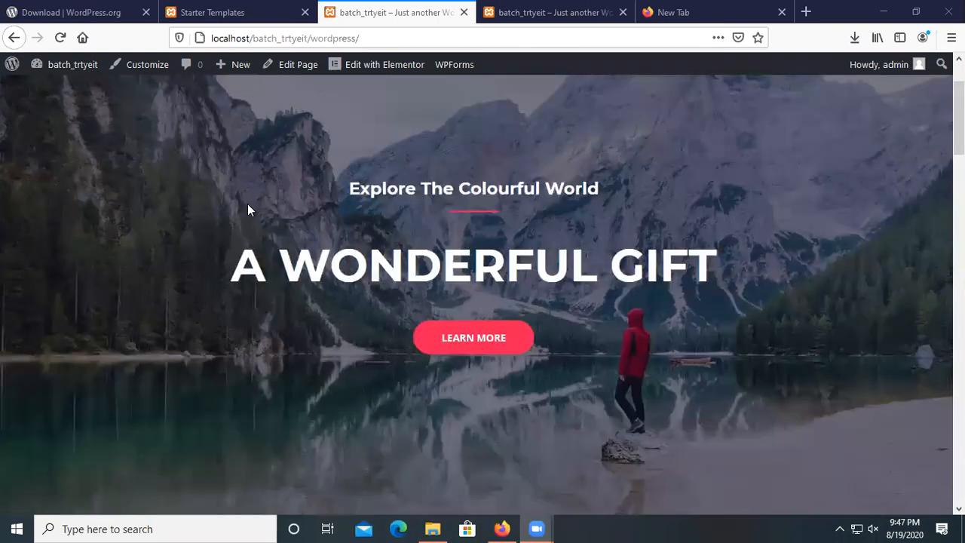
scroll(239, 240, "up", 2)
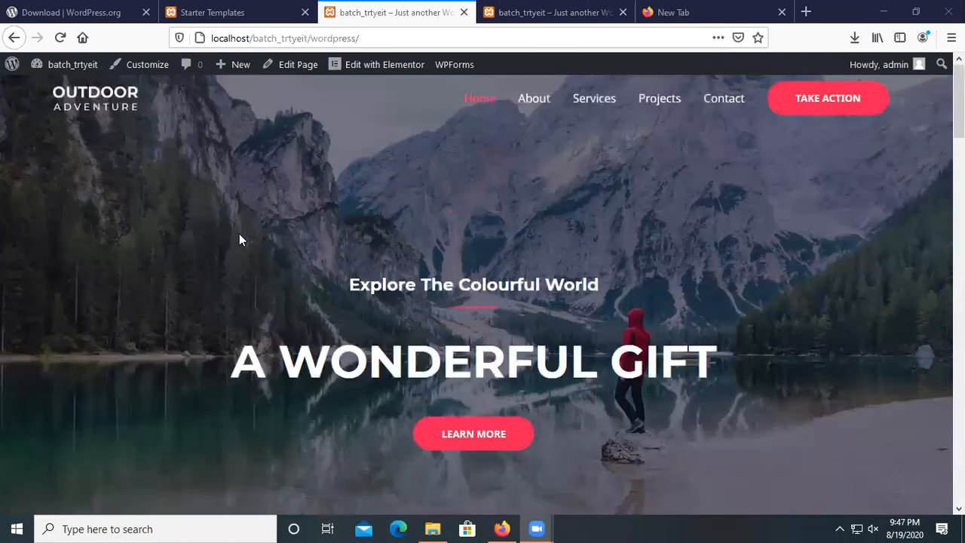
scroll(239, 226, "down", 3)
scroll(246, 231, "up", 1)
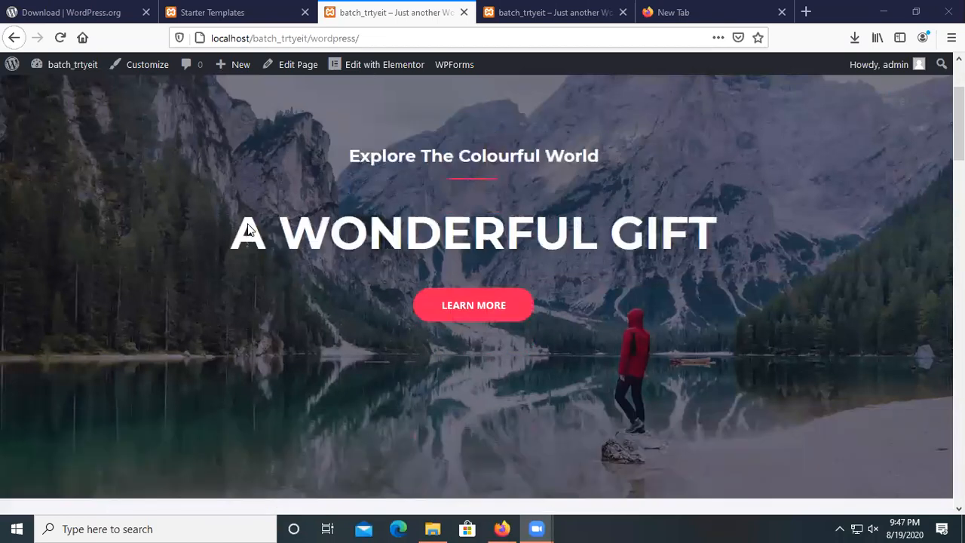
scroll(302, 204, "up", 2)
scroll(345, 198, "down", 2)
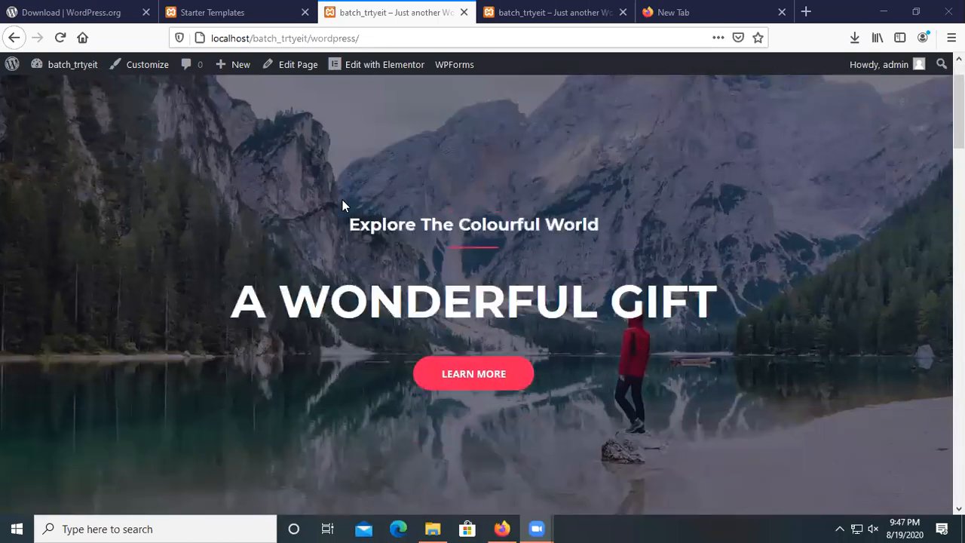
scroll(529, 277, "down", 10)
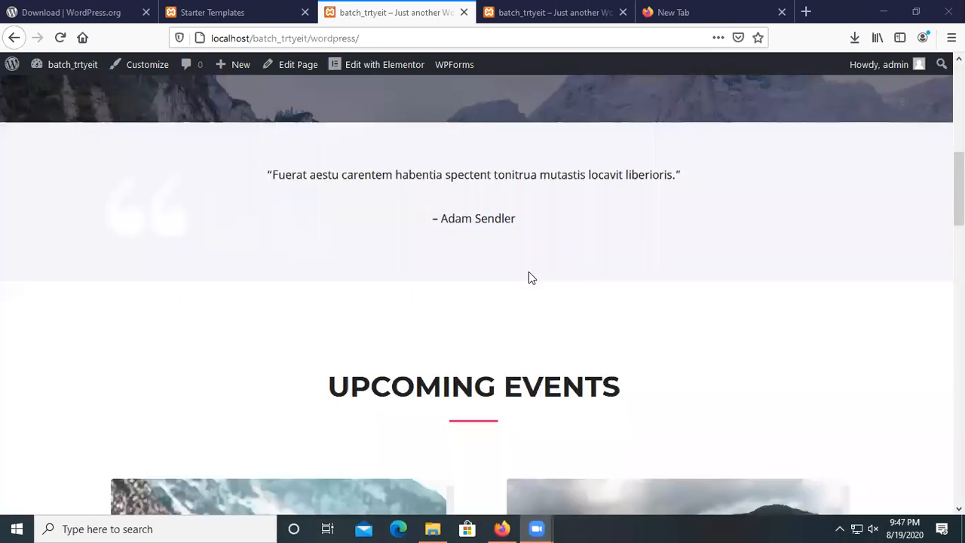
scroll(530, 277, "down", 5)
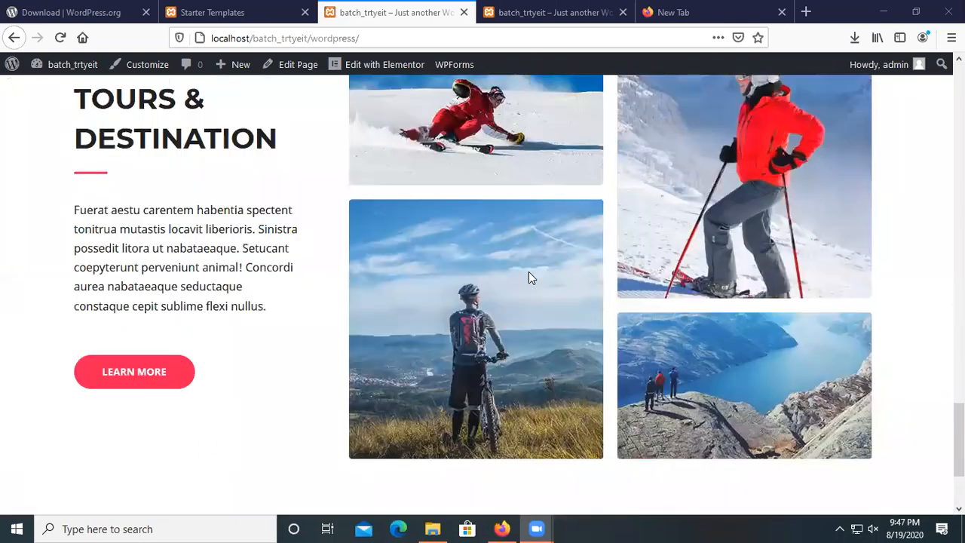
scroll(531, 273, "up", 20)
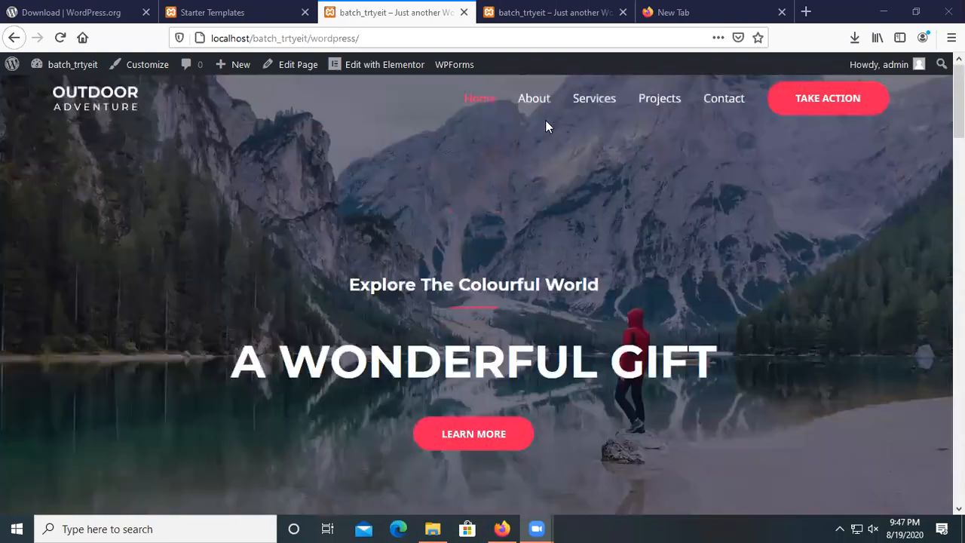
Glance at About, then scroll the Services page with Water Sports and Winter Sports.
left_click(532, 99)
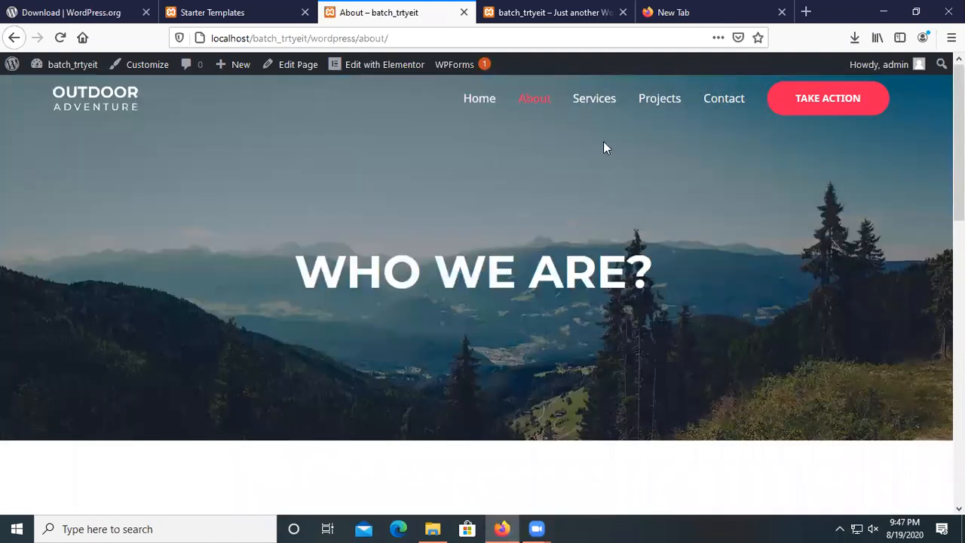
left_click(596, 106)
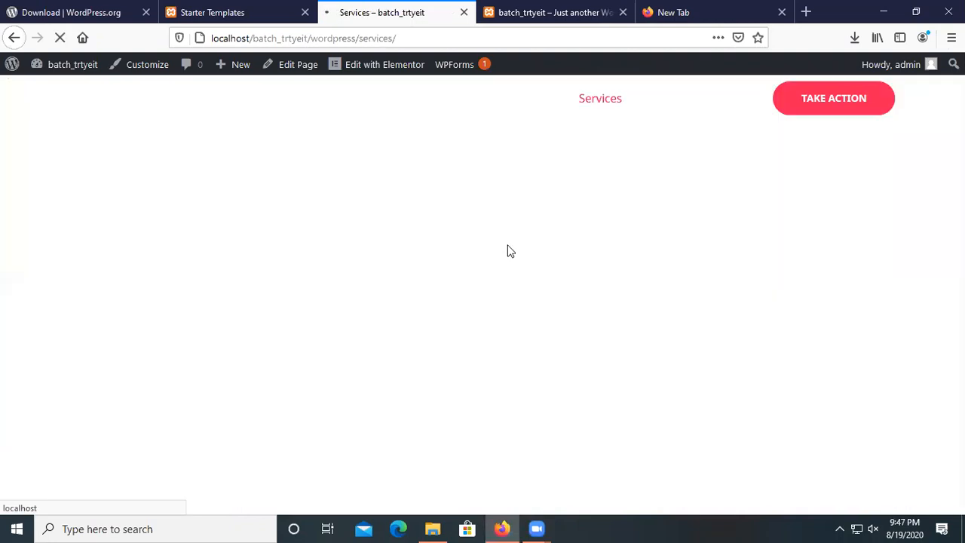
scroll(507, 251, "down", 5)
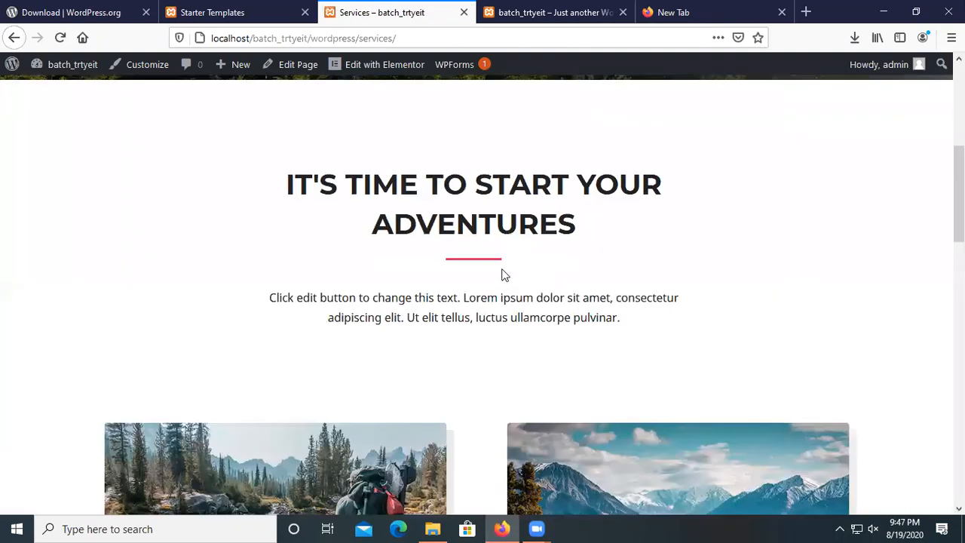
scroll(522, 233, "down", 8)
scroll(555, 200, "up", 13)
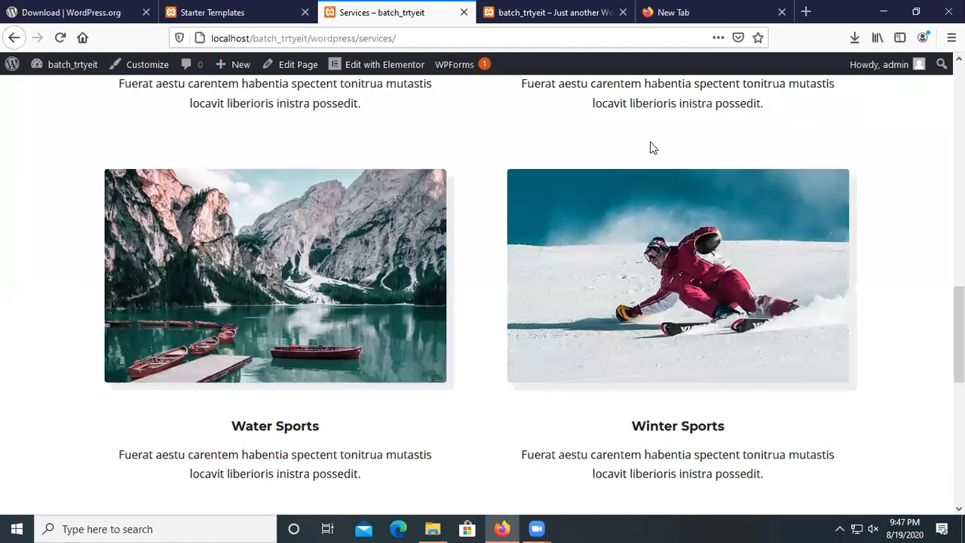
On the Projects page, advance the Water Sports gallery to its next slide.
left_click(662, 101)
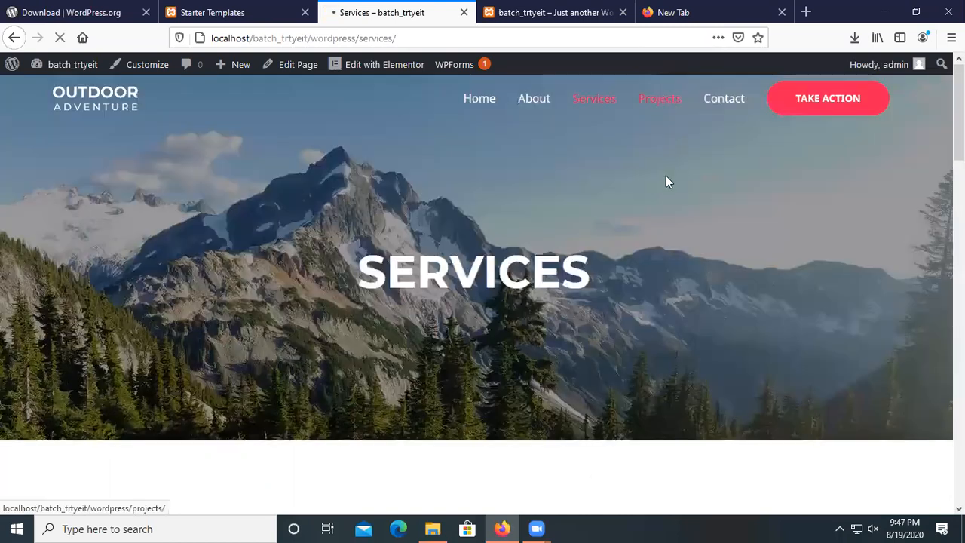
scroll(665, 193, "down", 5)
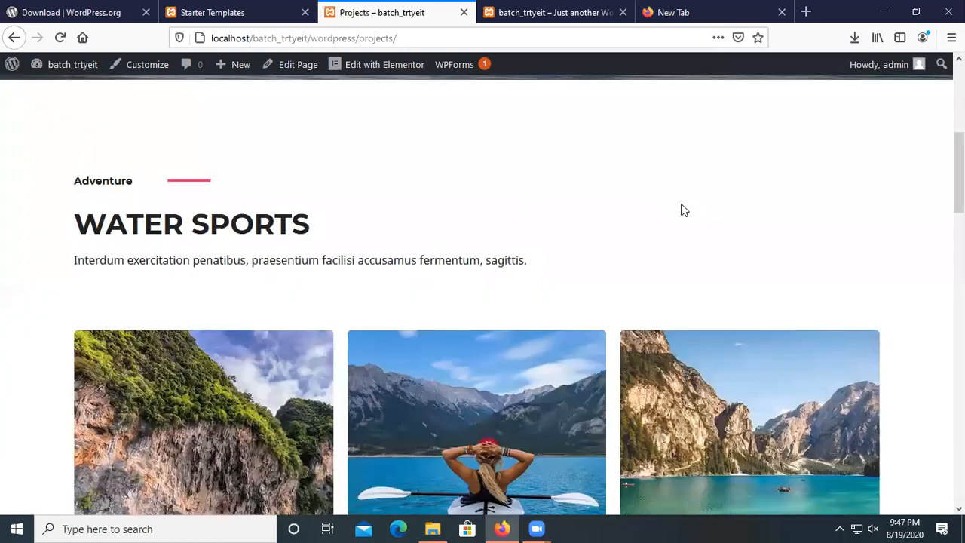
scroll(545, 249, "down", 4)
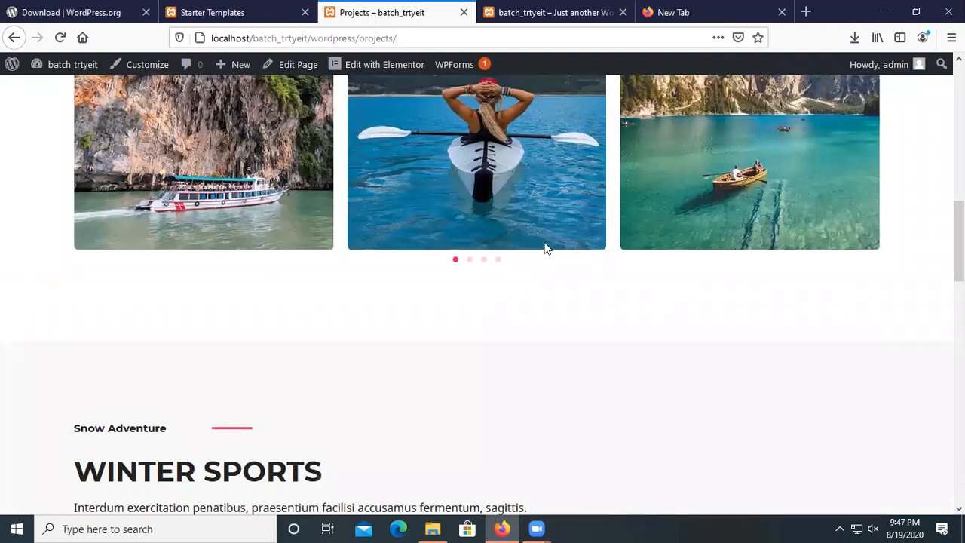
left_click(471, 260)
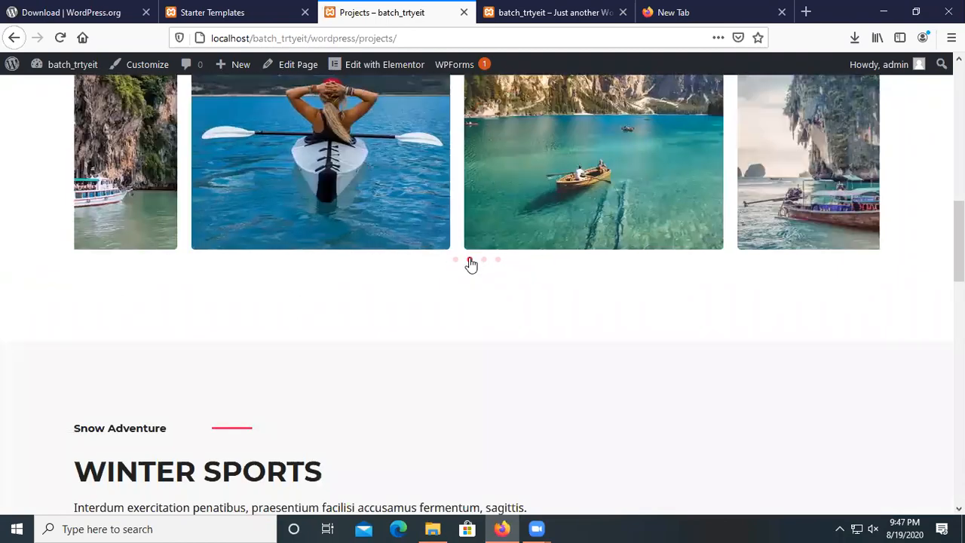
scroll(497, 332, "up", 2)
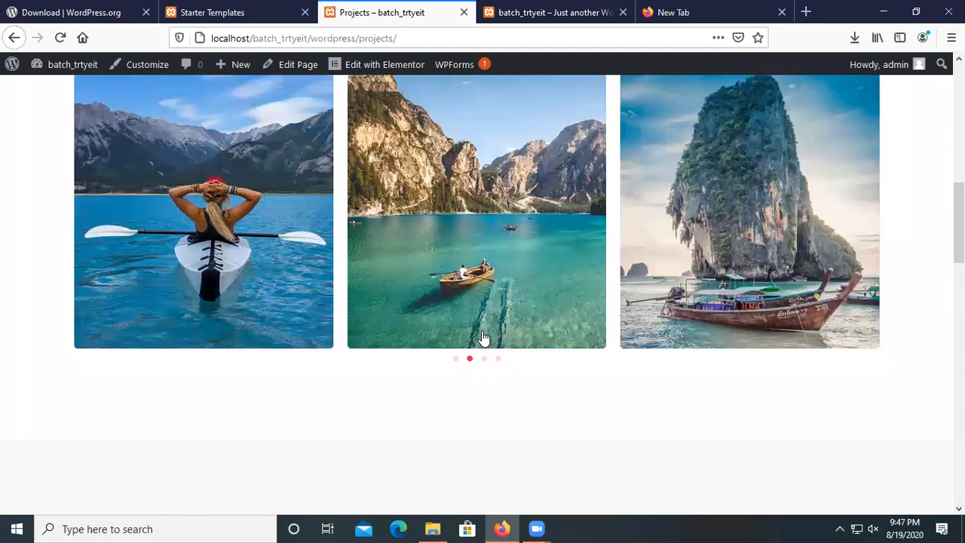
scroll(509, 340, "down", 1)
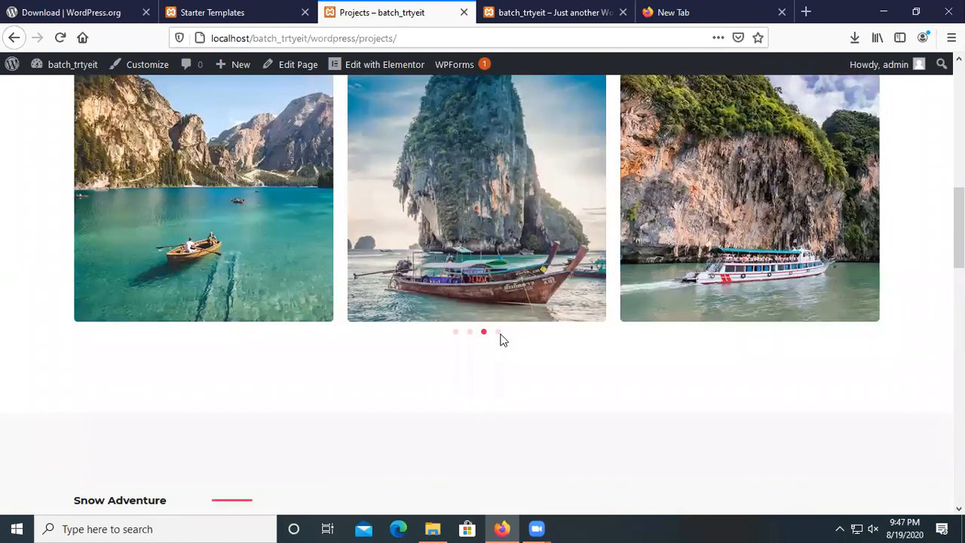
scroll(431, 369, "down", 10)
scroll(414, 340, "up", 6)
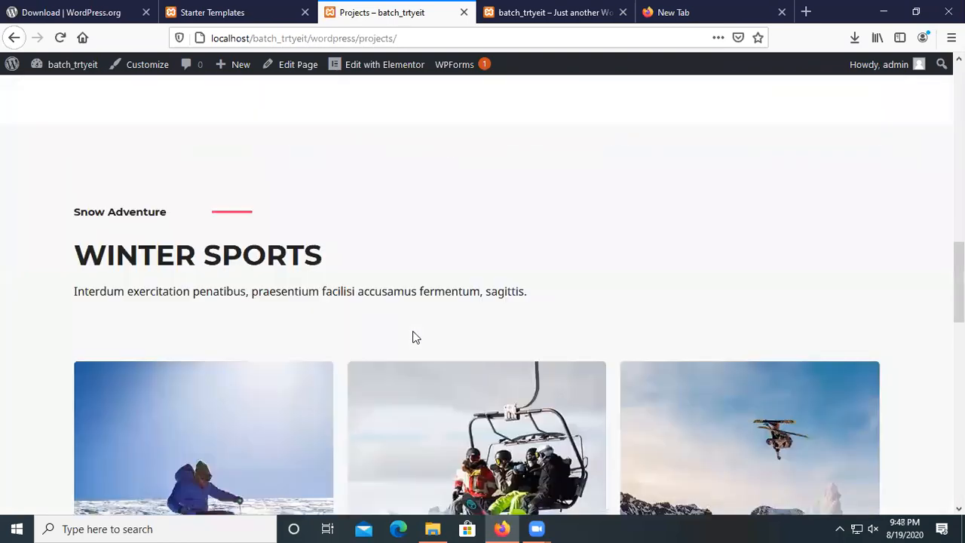
scroll(489, 367, "down", 4)
Advance the Winter Sports gallery slider, then scroll back to the top and go to Contact.
left_click(469, 364)
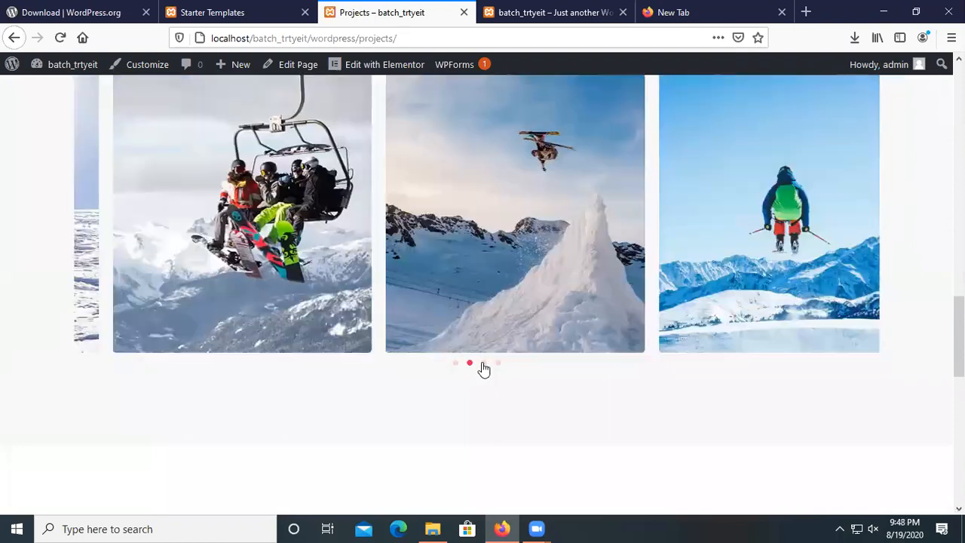
scroll(485, 370, "up", 3)
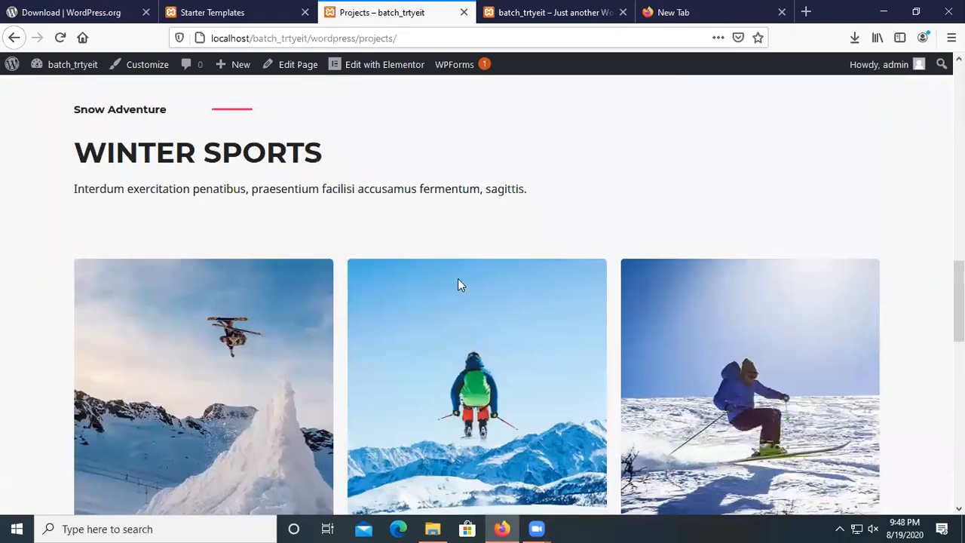
scroll(214, 344, "down", 5)
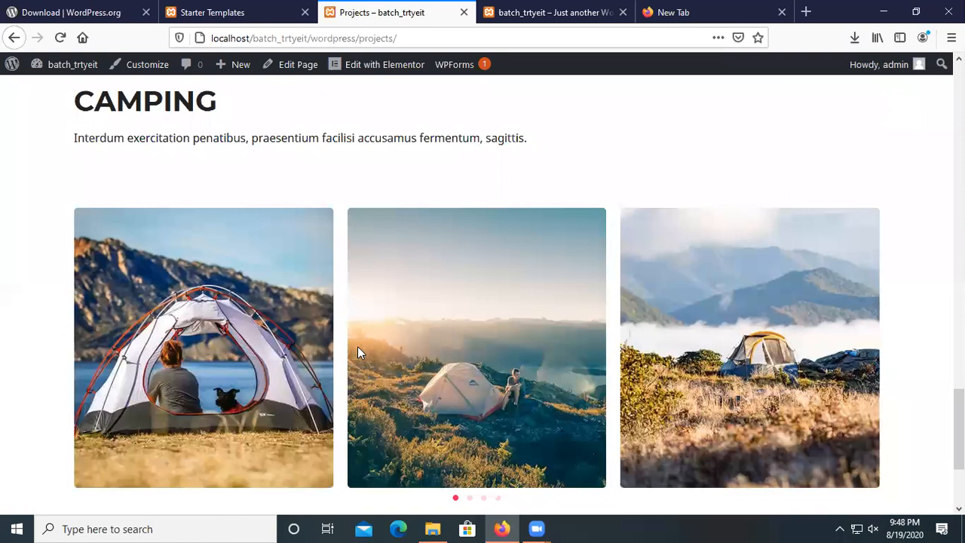
scroll(355, 332, "up", 5)
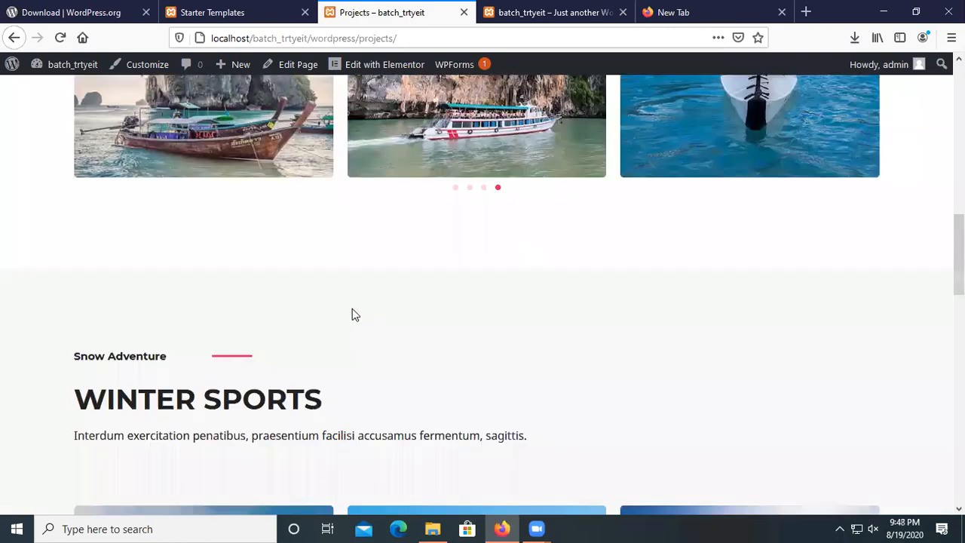
scroll(353, 317, "up", 5)
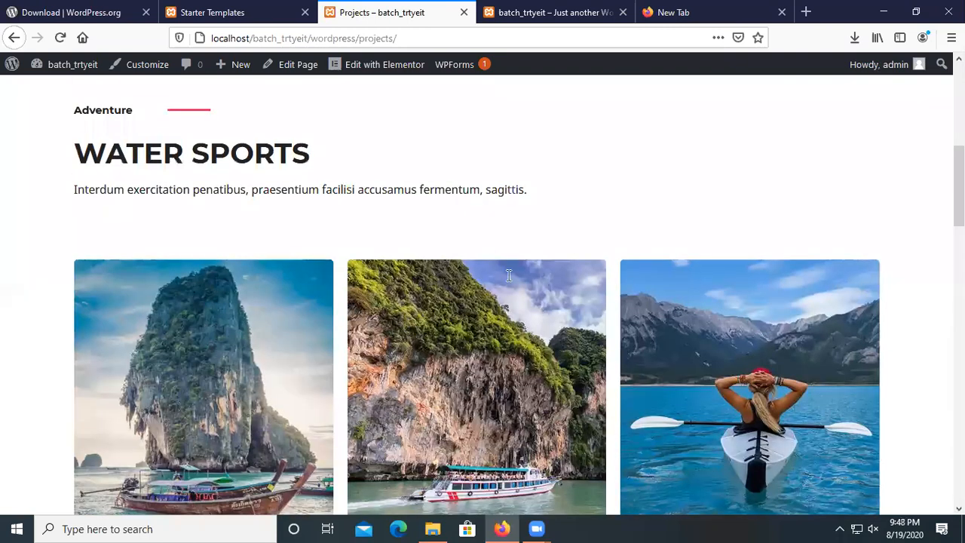
scroll(734, 102, "up", 10)
left_click(724, 99)
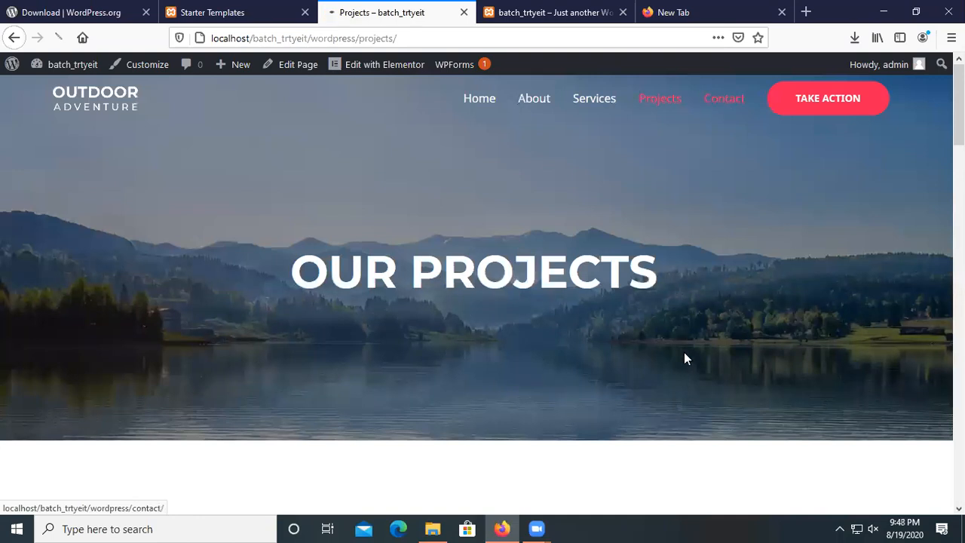
Scroll through the Contact form, contact info and footer, then back to the Contact Us banner.
scroll(581, 270, "down", 5)
left_click_drag(579, 268, 823, 282)
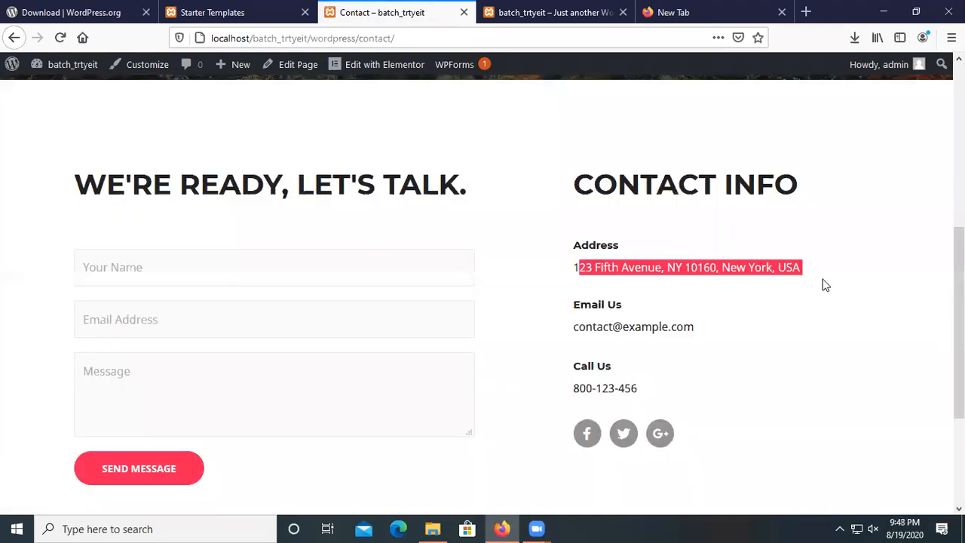
left_click(716, 325)
scroll(558, 398, "up", 2)
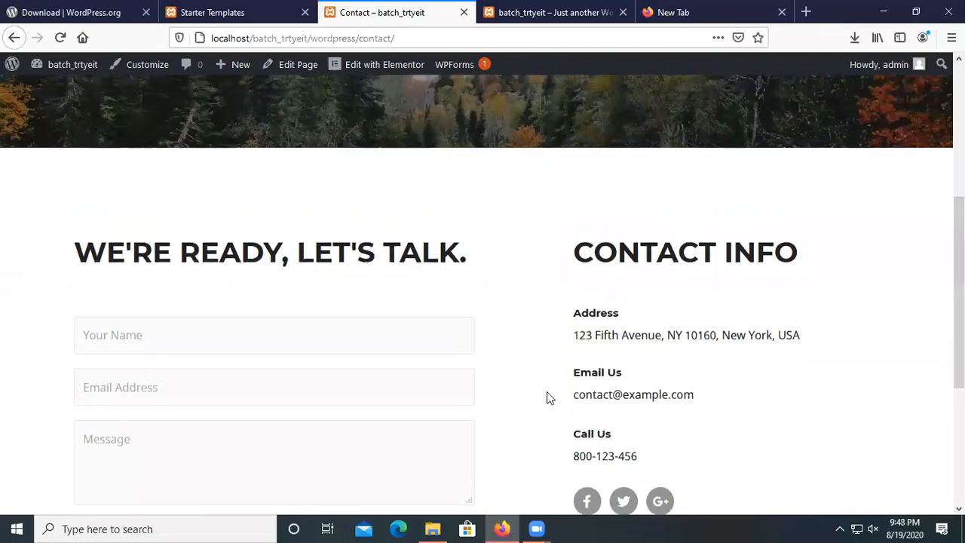
scroll(571, 388, "down", 4)
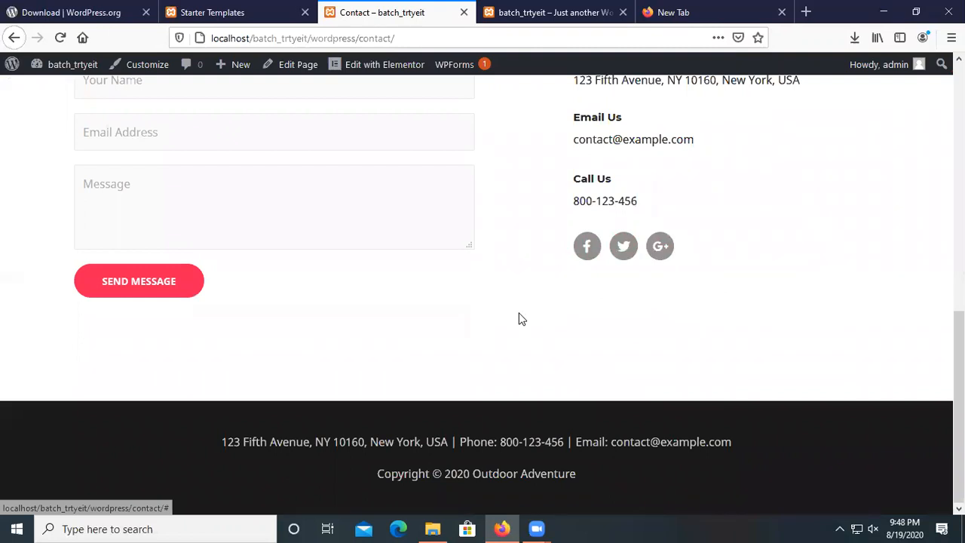
scroll(520, 332, "up", 15)
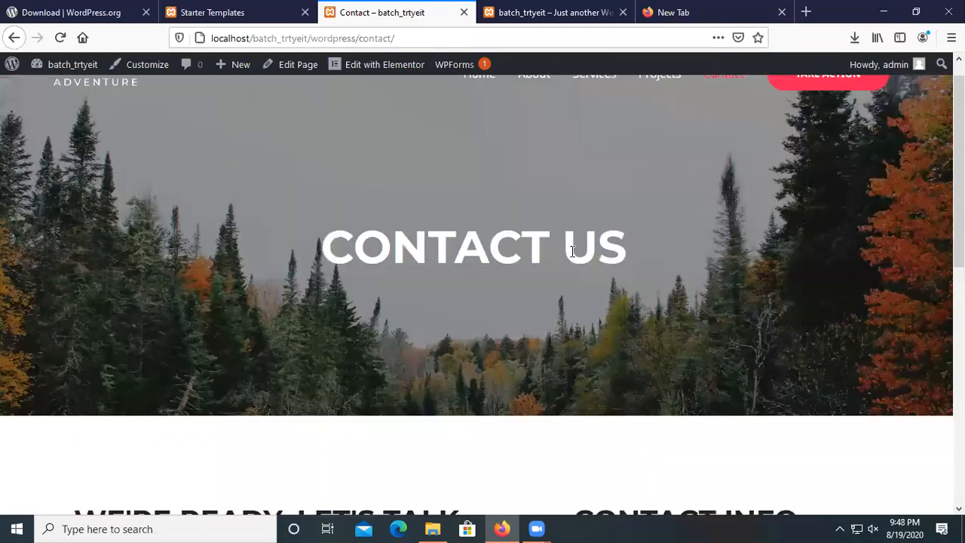
scroll(729, 445, "up", 1)
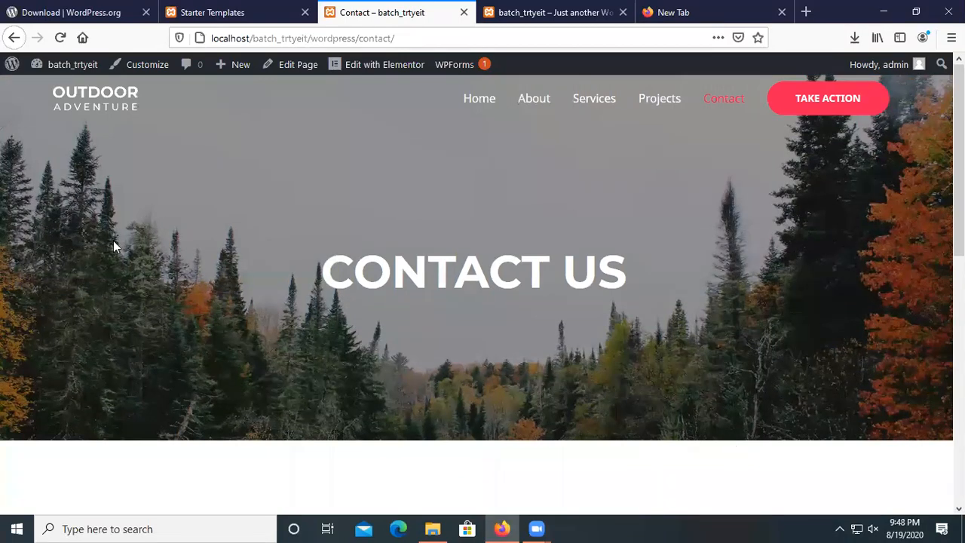
Return to Home and scroll through the hero, Upcoming Events and Upcoming Tours & Destination sections.
left_click(480, 109)
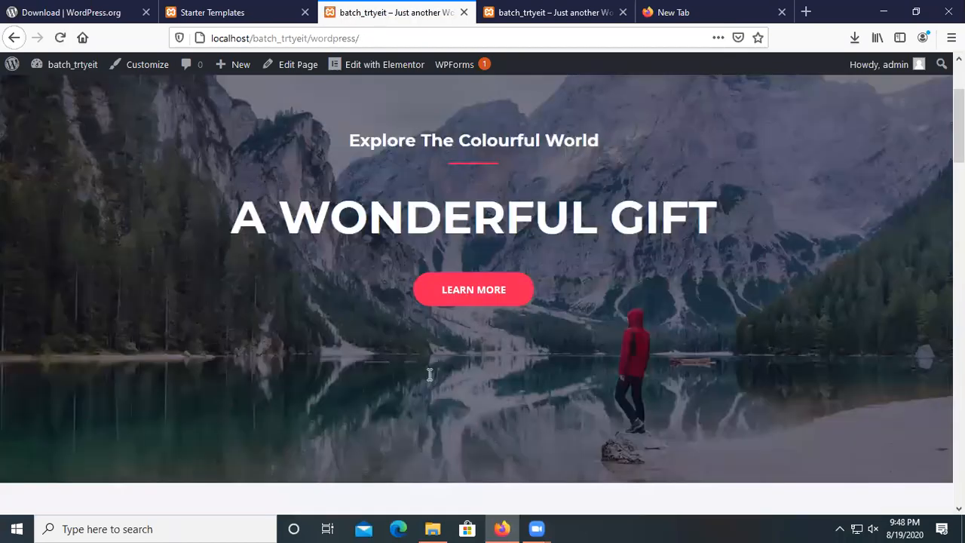
scroll(428, 374, "down", 5)
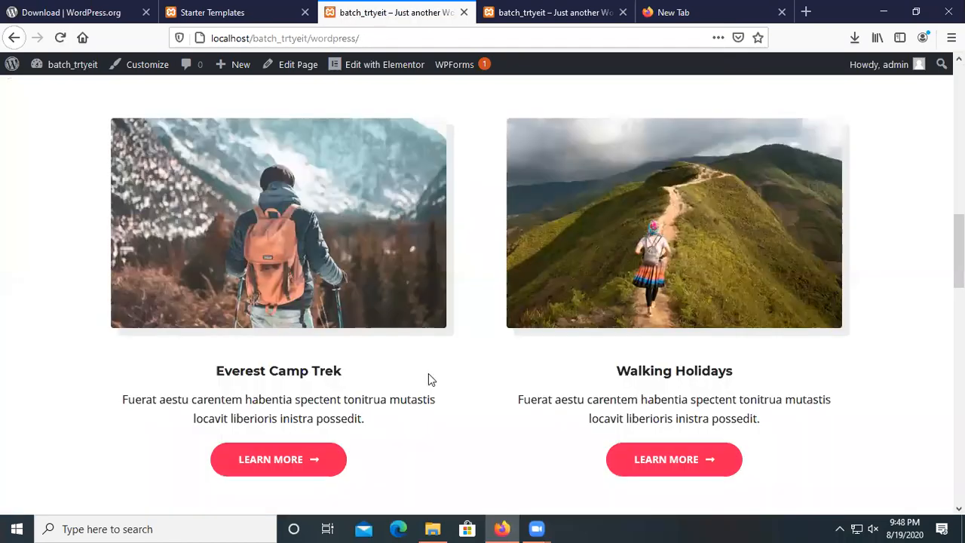
scroll(430, 375, "up", 5)
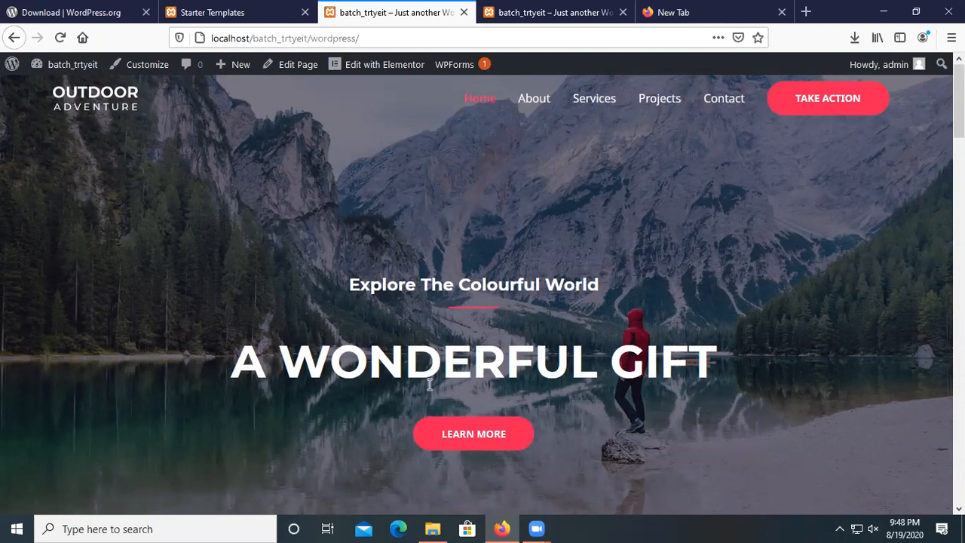
scroll(428, 395, "down", 5)
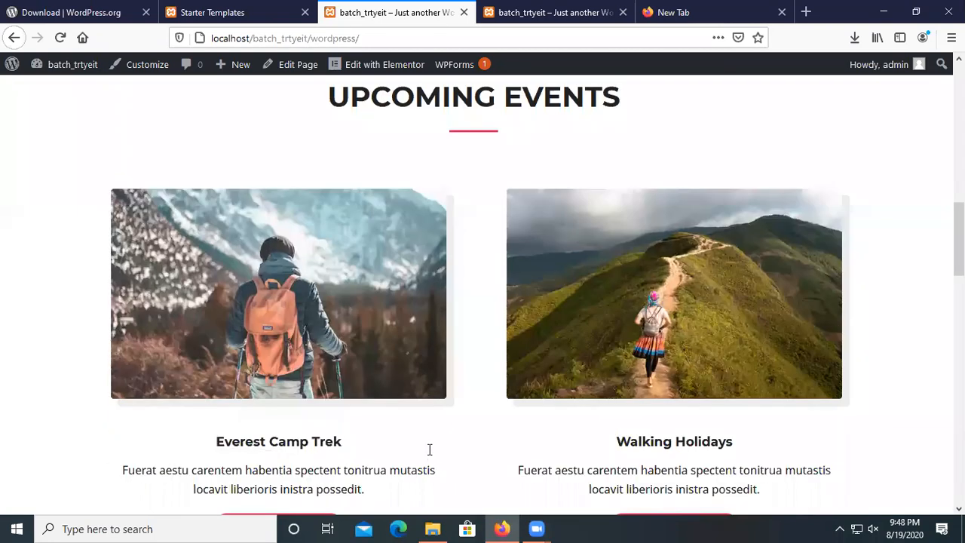
scroll(430, 450, "down", 8)
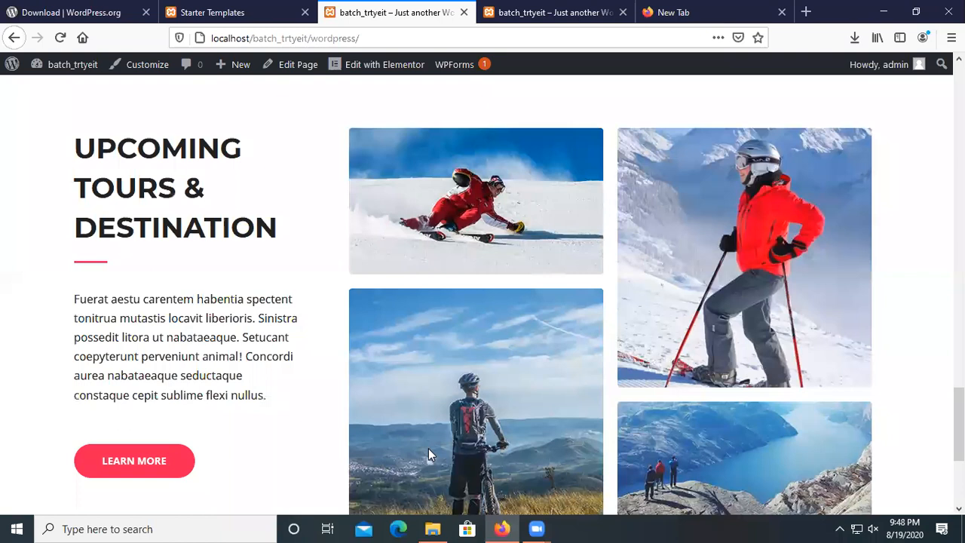
scroll(430, 455, "up", 5)
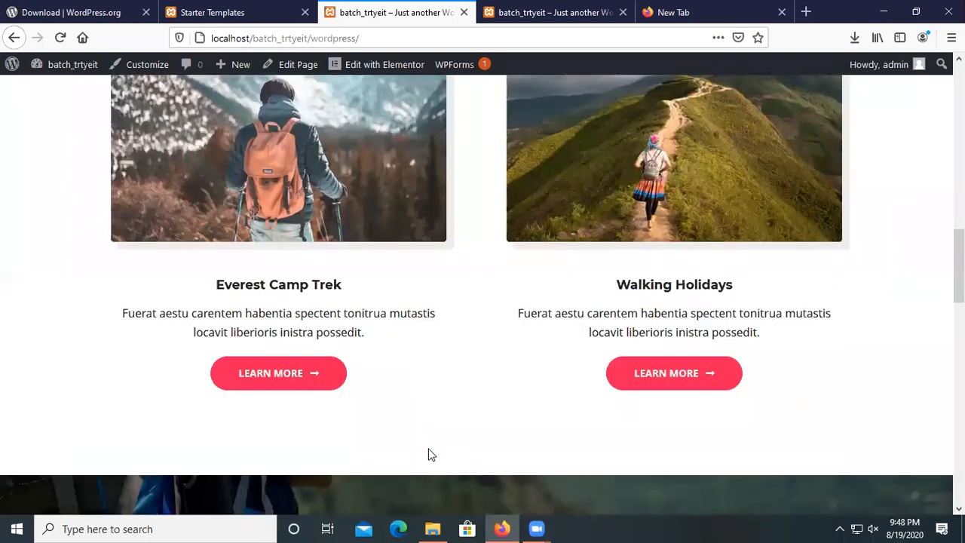
scroll(430, 455, "up", 10)
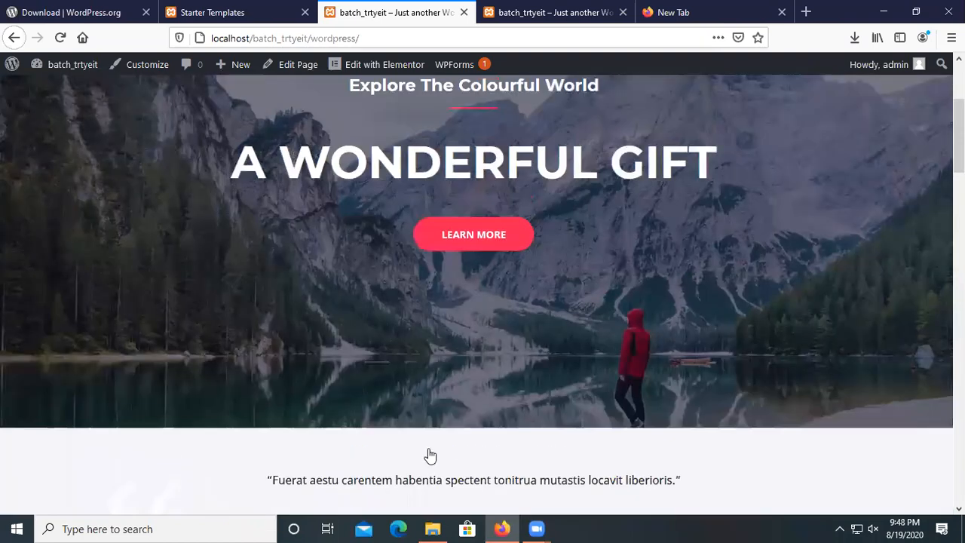
scroll(430, 455, "up", 3)
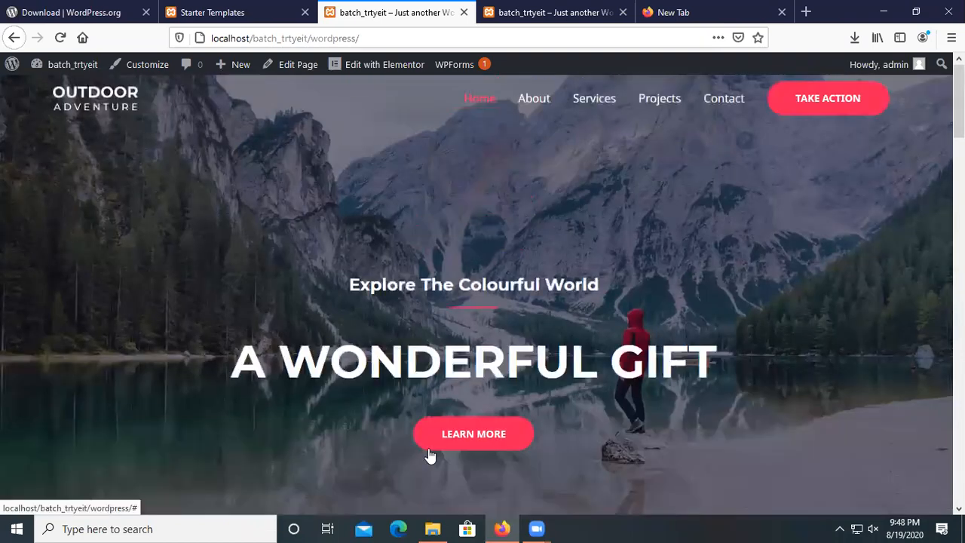